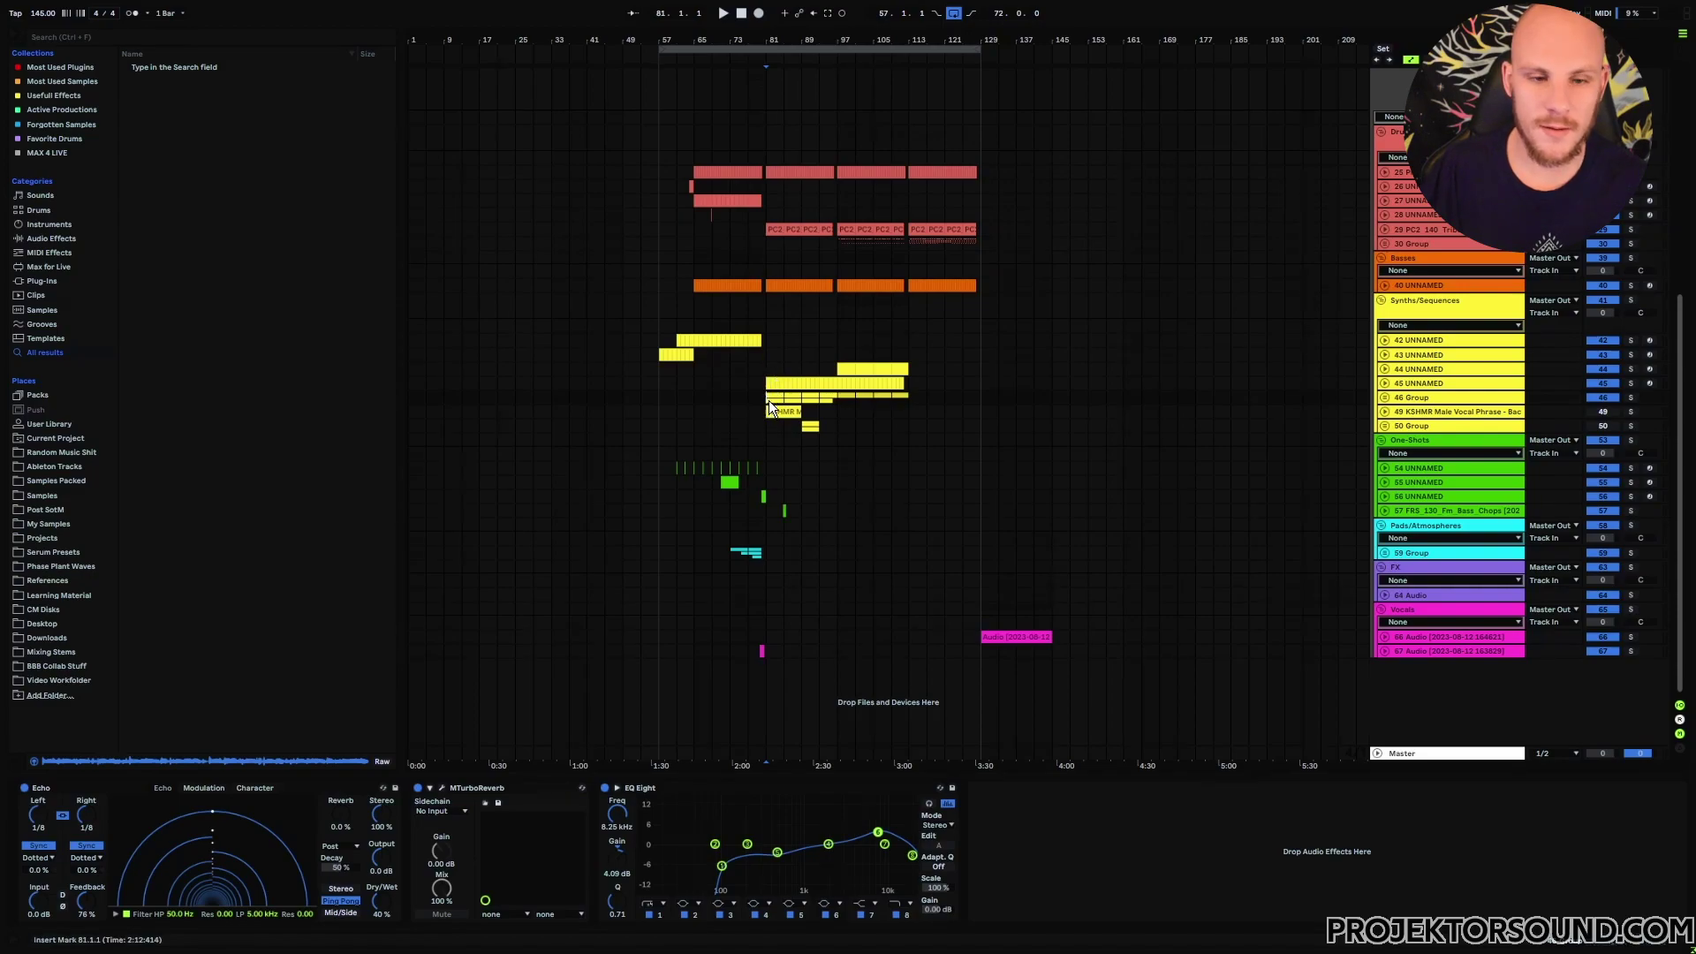
Inspect the Serum synth on track 40: its third LFO and the LFO modulating oscillator B level.
{"action": "left_click", "coordinate": [1420, 286]}
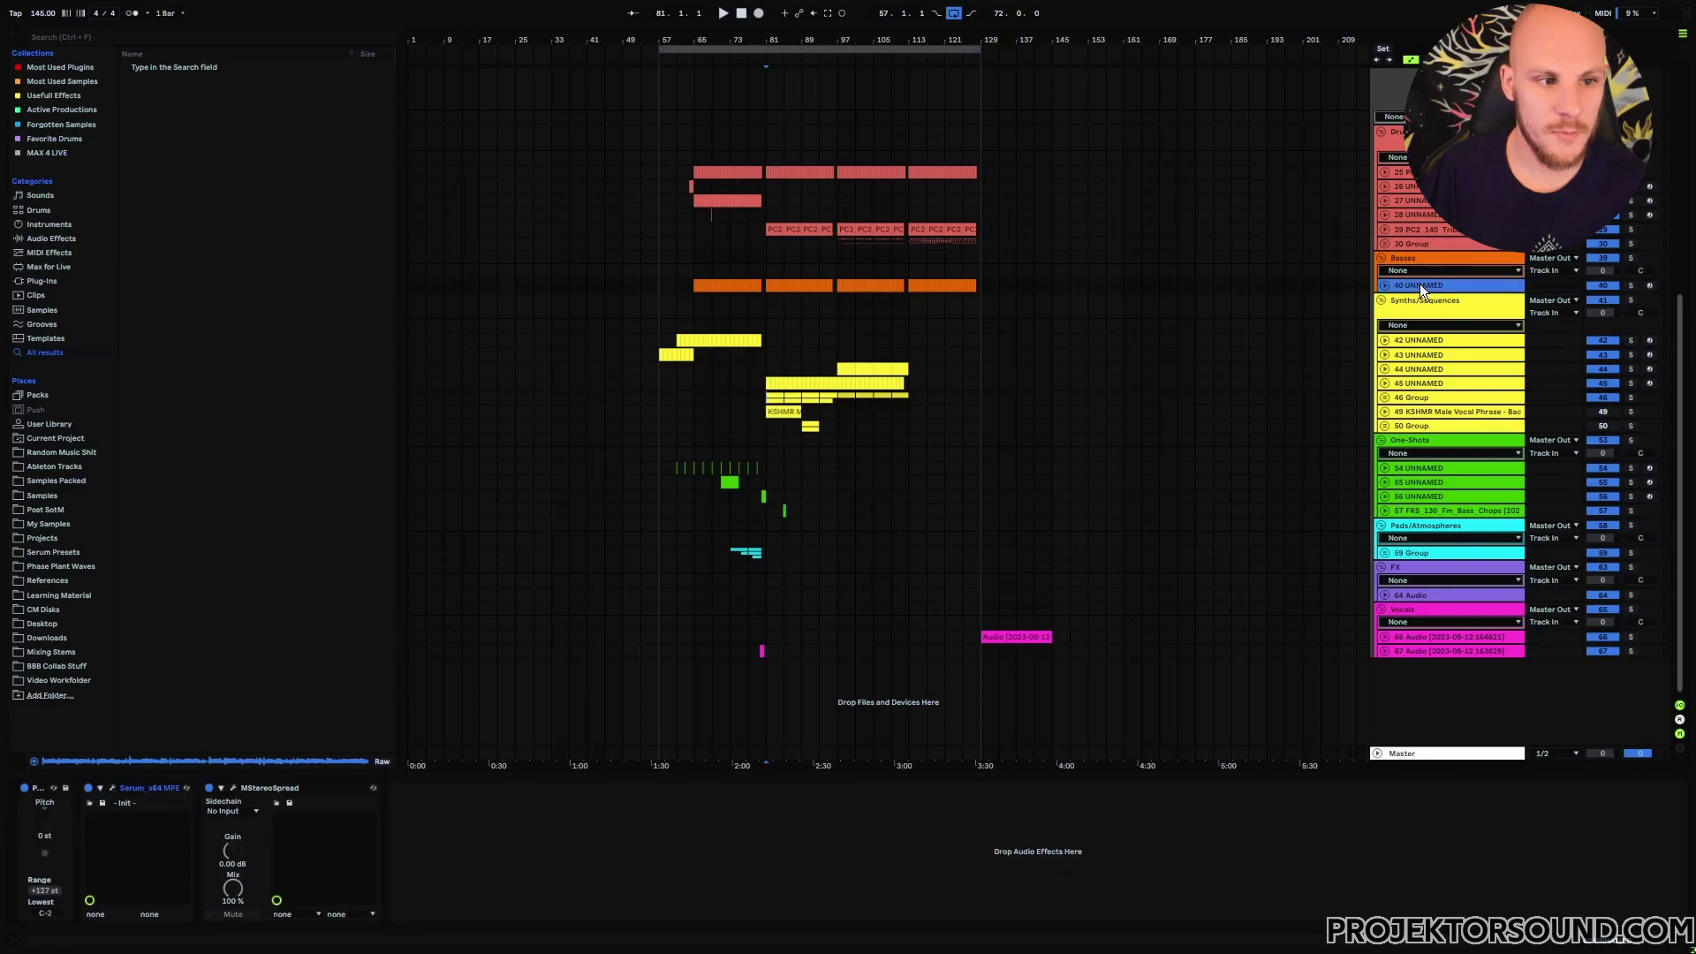
{"action": "left_click", "coordinate": [113, 786]}
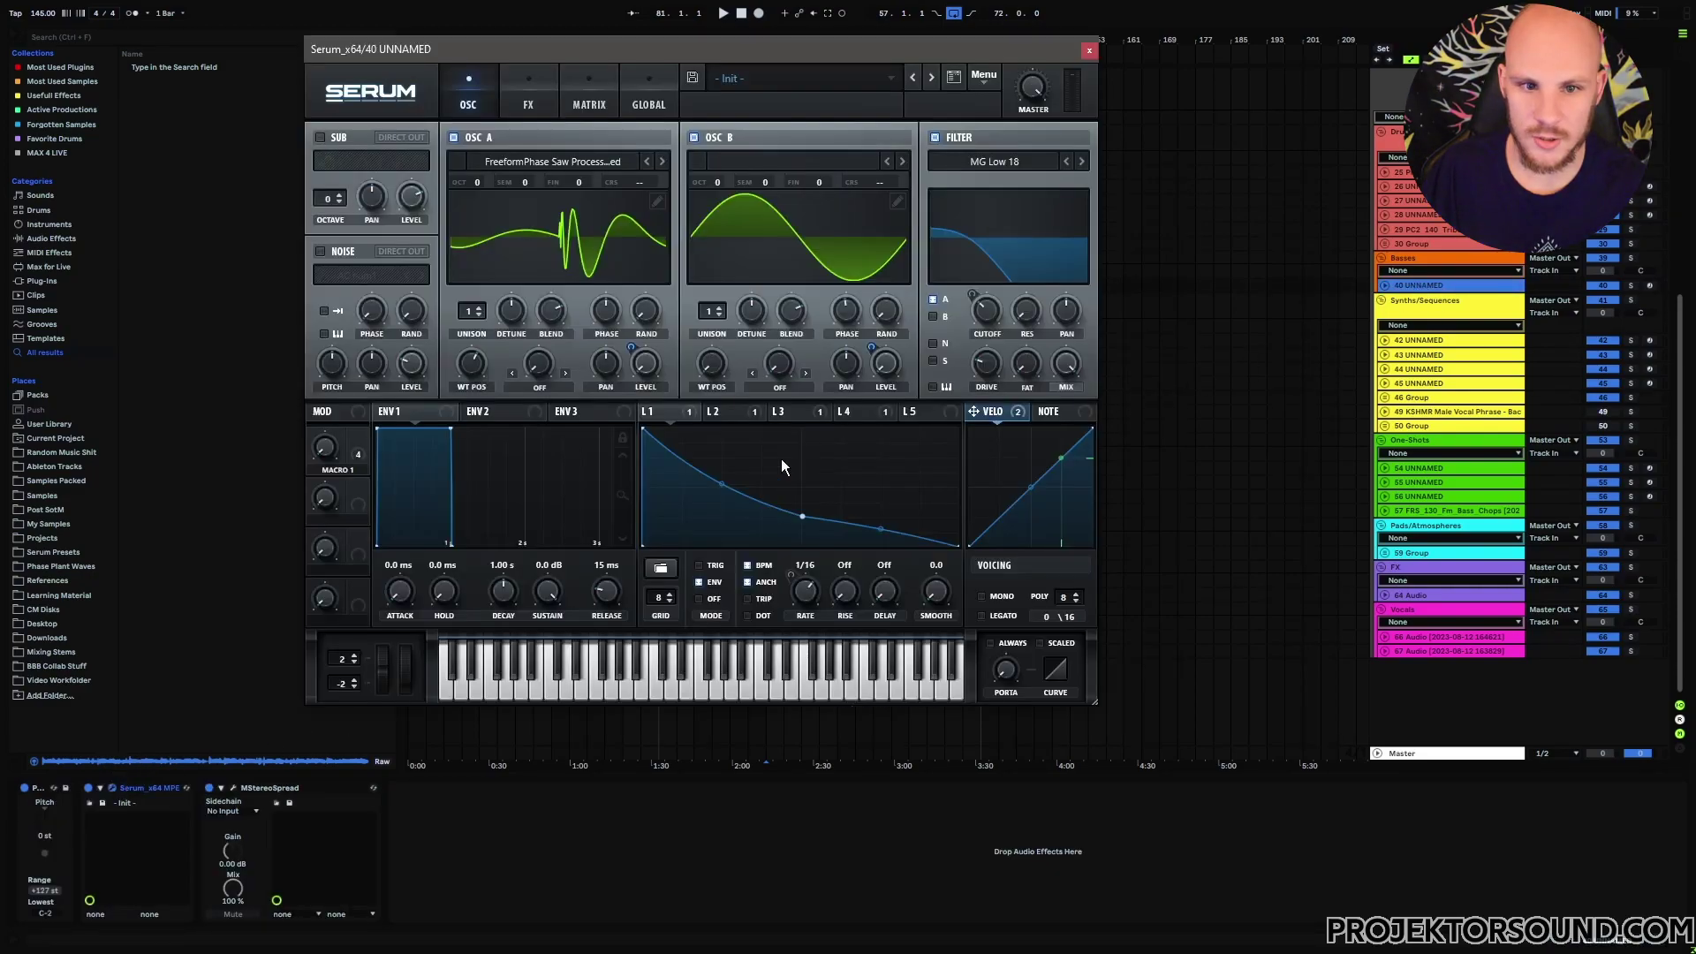
{"action": "left_click", "coordinate": [782, 405]}
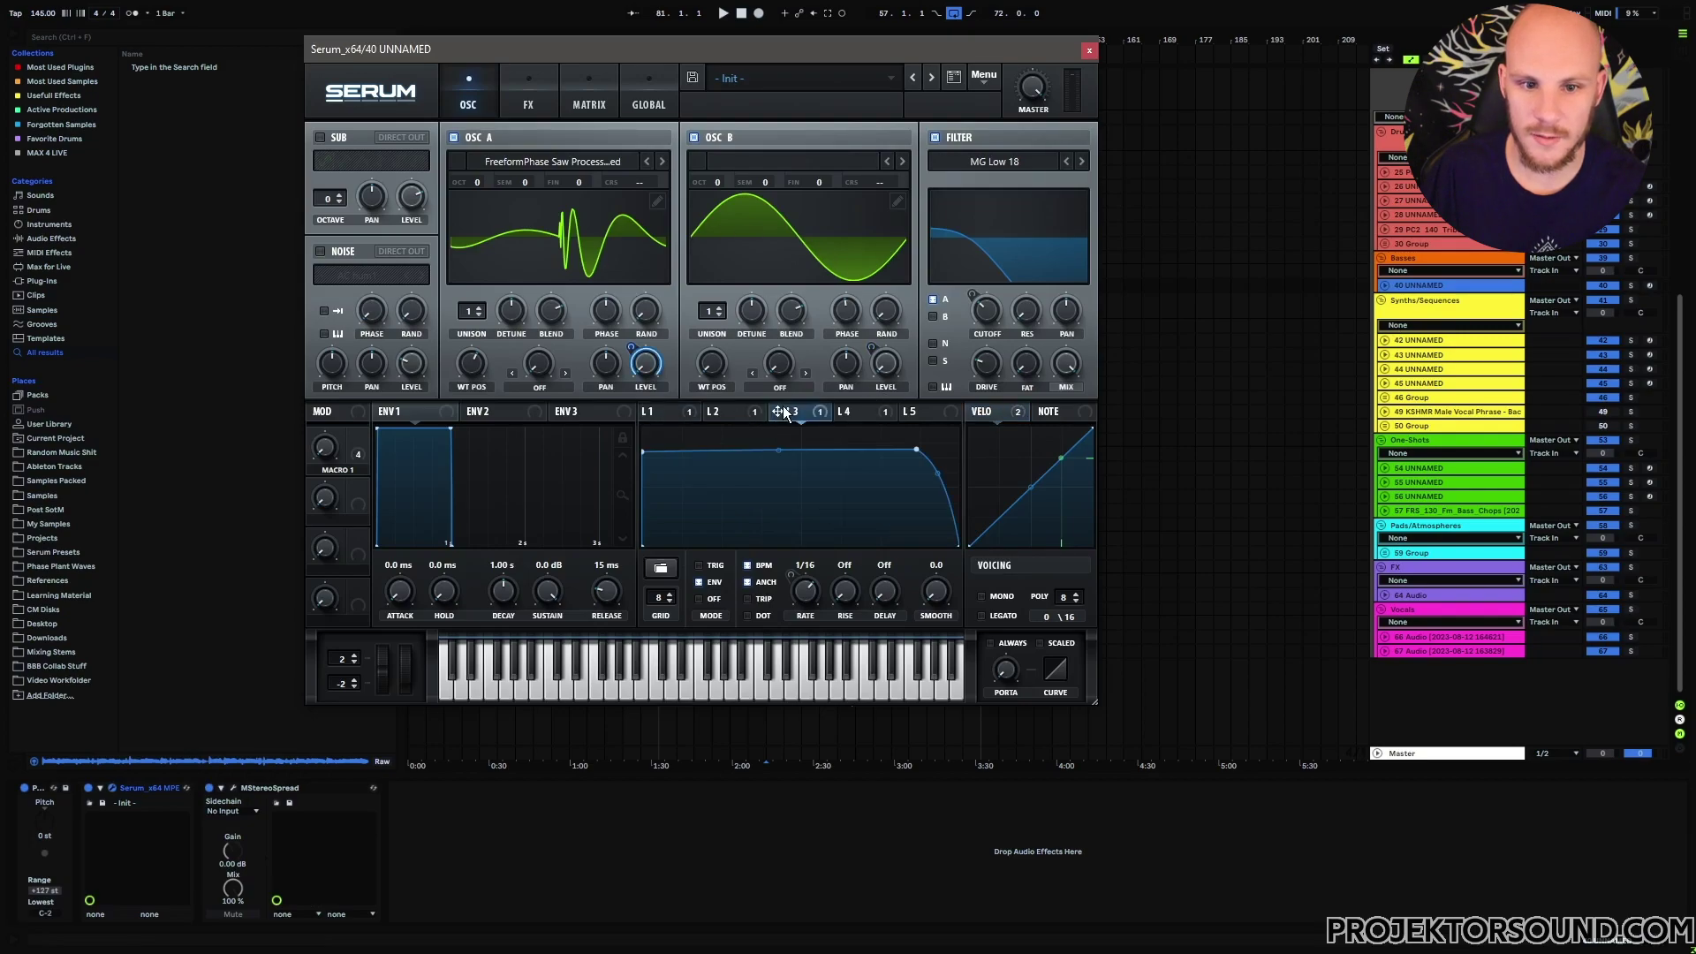
{"action": "left_click", "coordinate": [733, 408]}
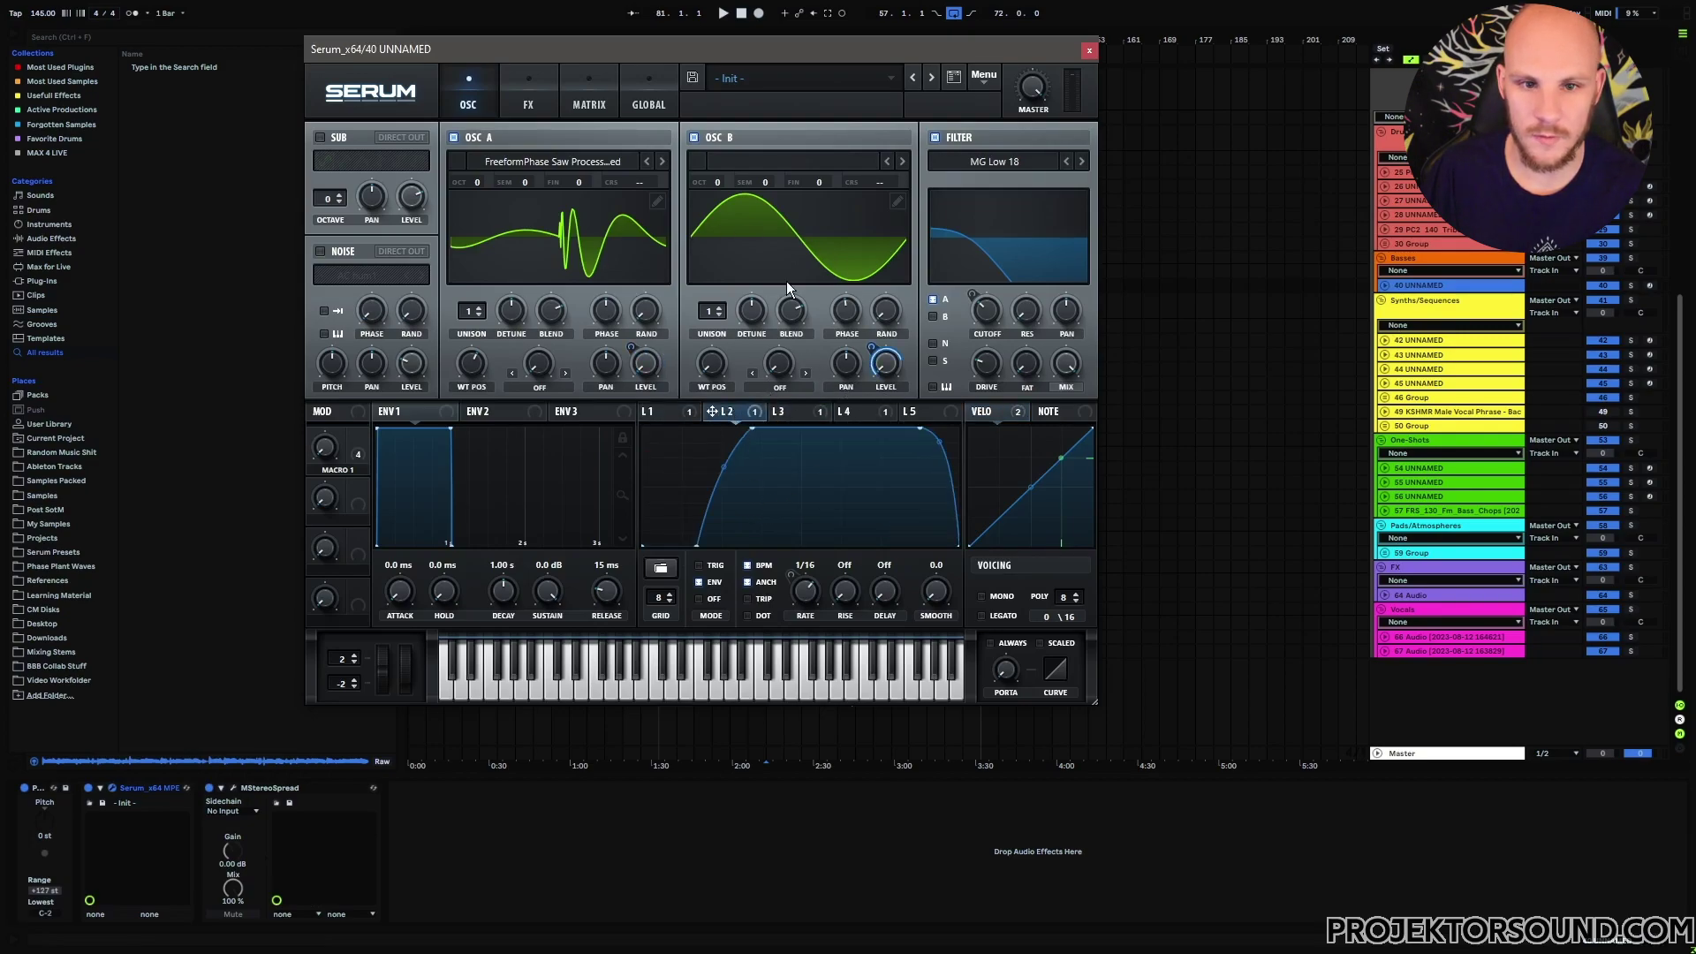
{"action": "key", "text": "ctrl+alt+p"}
Solo 46 Group, play from bar 81, then restart playback from bar 73.
{"action": "left_click", "coordinate": [776, 389]}
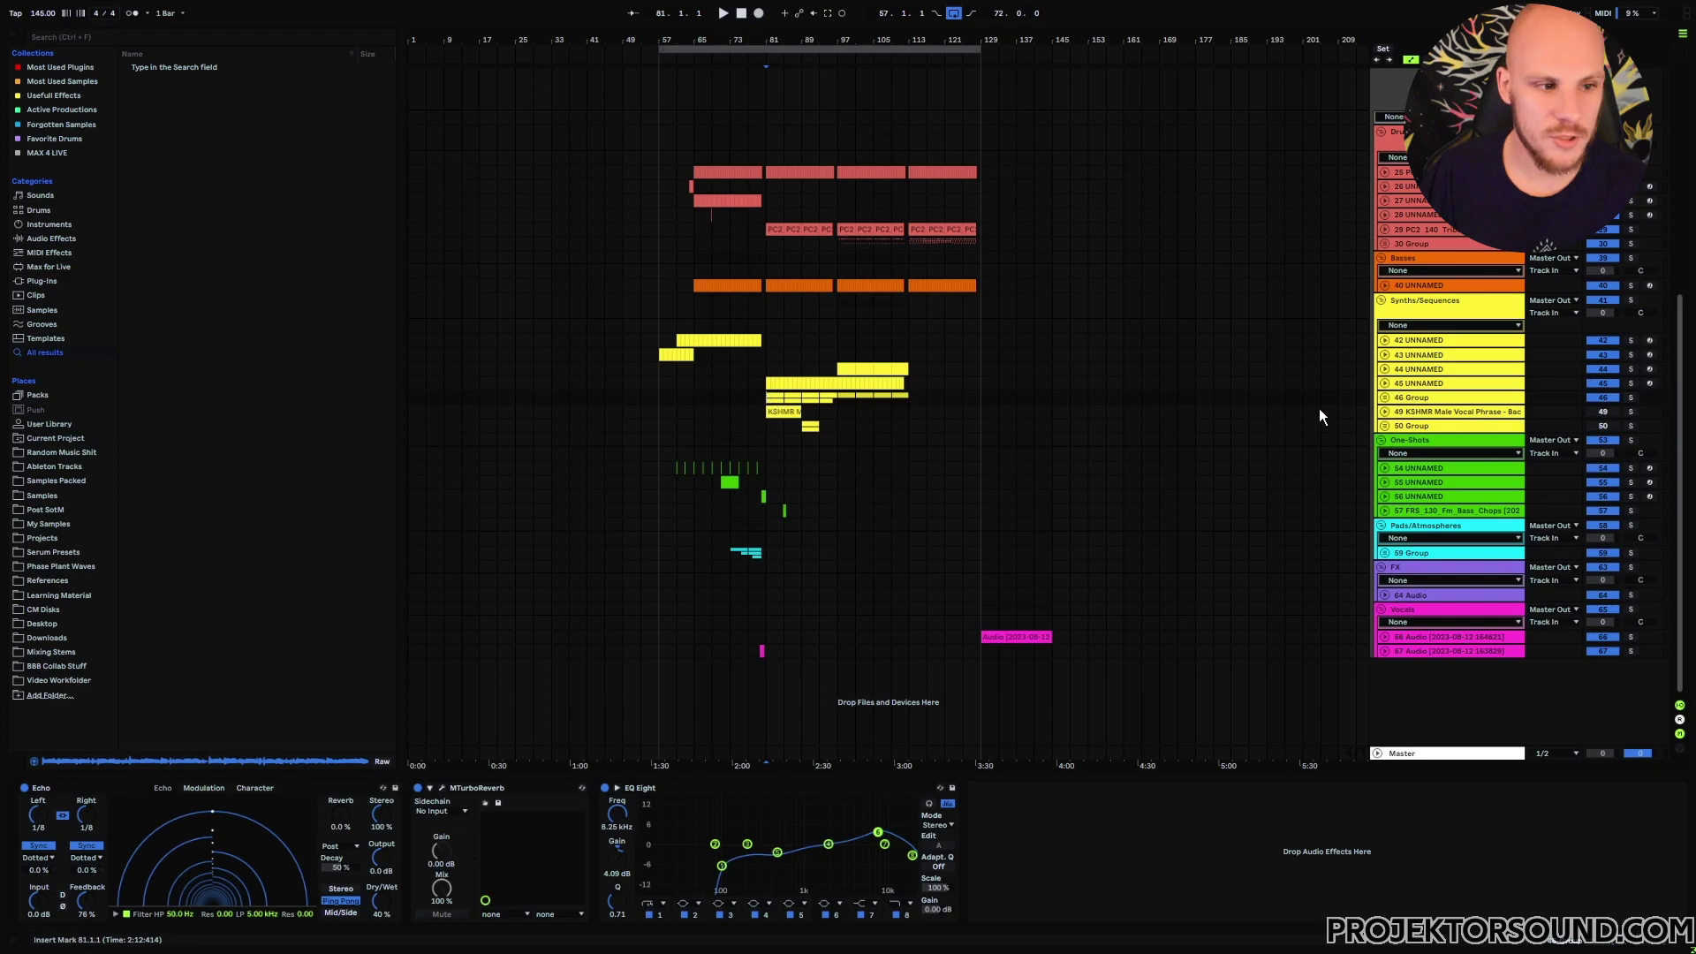
{"action": "left_click", "coordinate": [1630, 398]}
{"action": "key", "text": "space"}
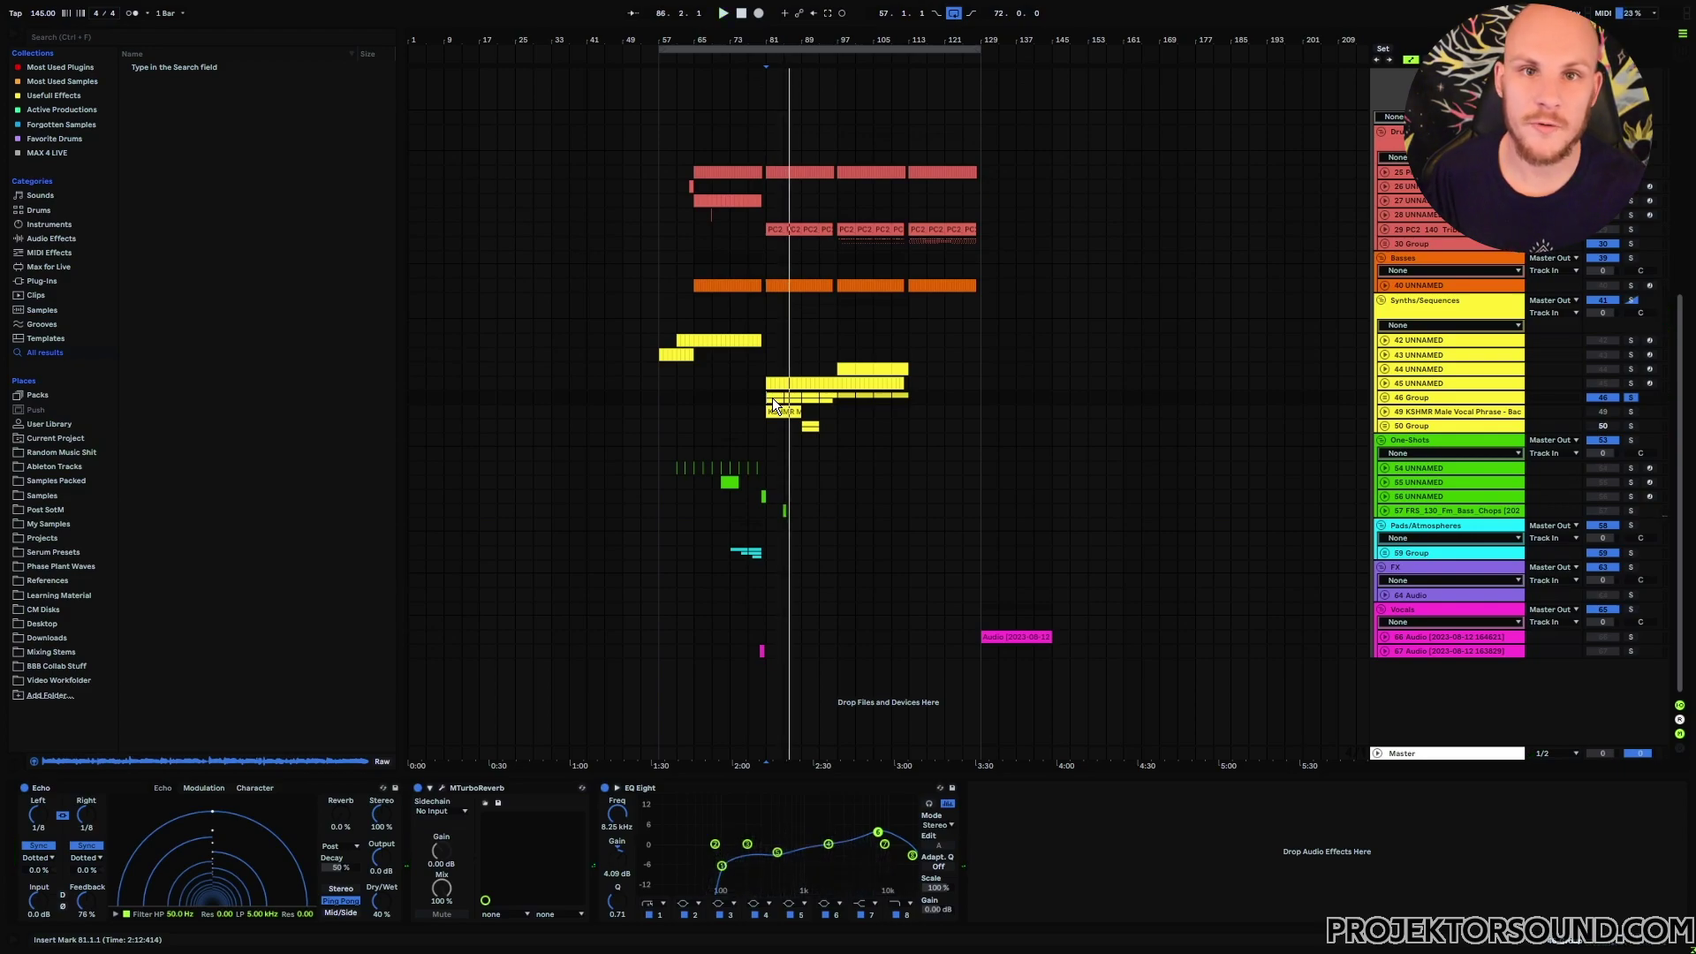
{"action": "left_click", "coordinate": [730, 397]}
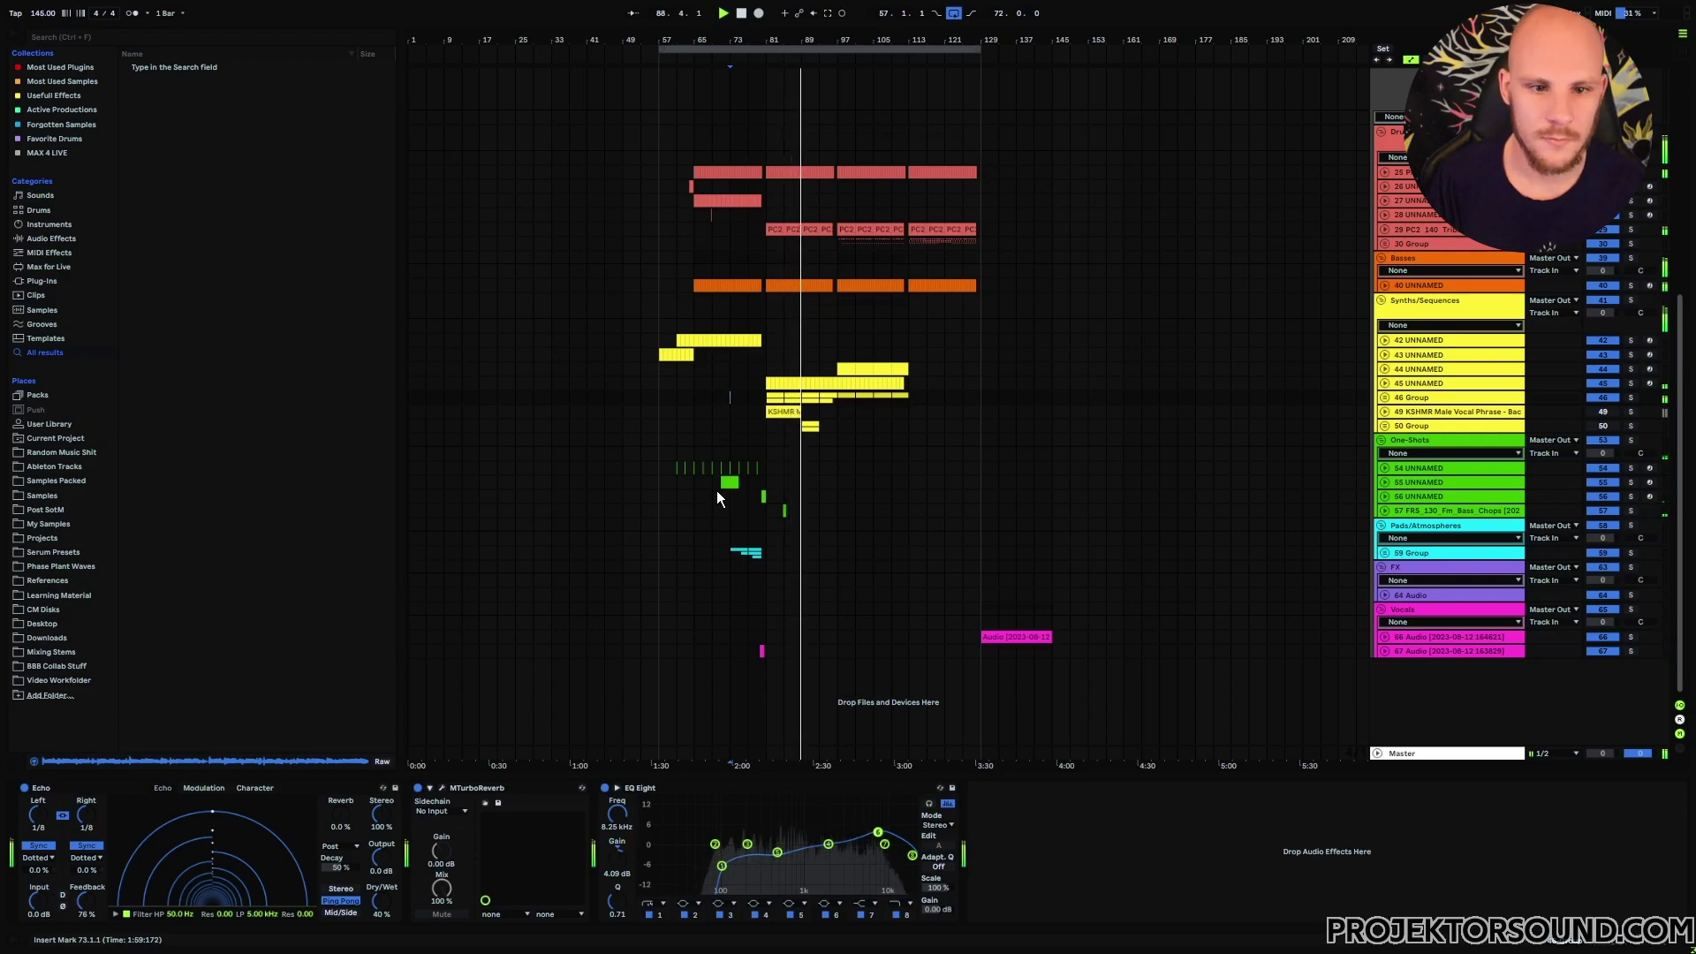
Unfold 46 Group and track 47's automation lane, then play from bar 81.
{"action": "left_click", "coordinate": [1385, 398]}
{"action": "left_click", "coordinate": [1429, 449]}
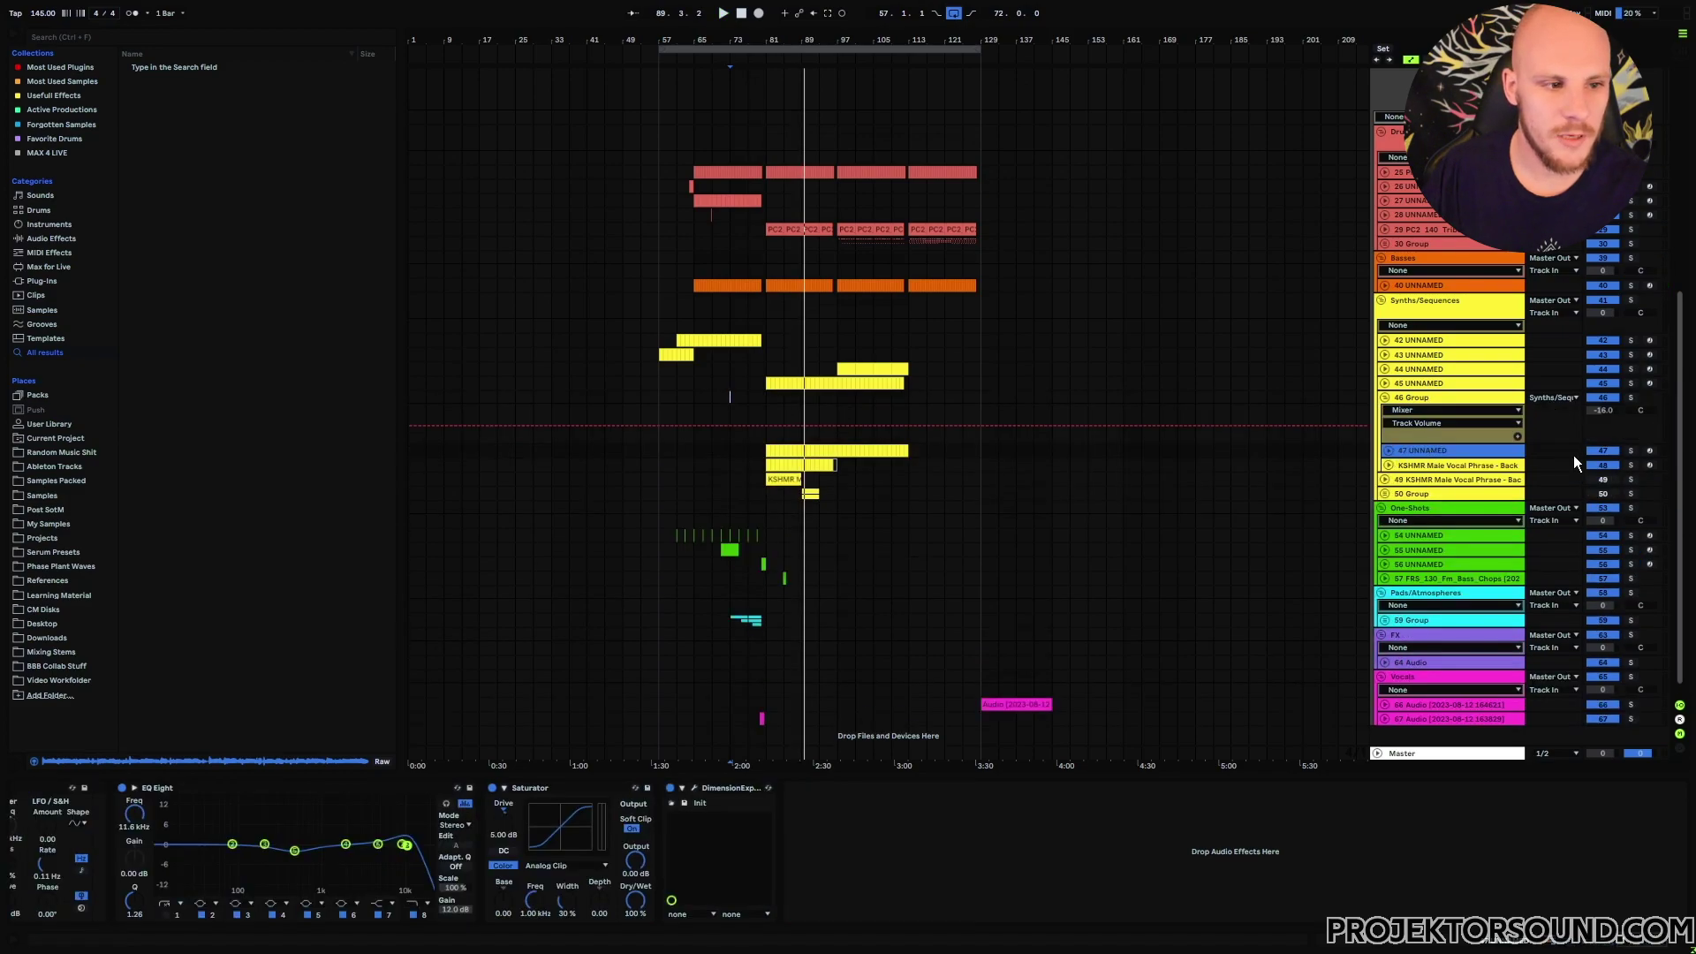
{"action": "scroll", "coordinate": [787, 77], "scroll_direction": "up", "scroll_amount": 5}
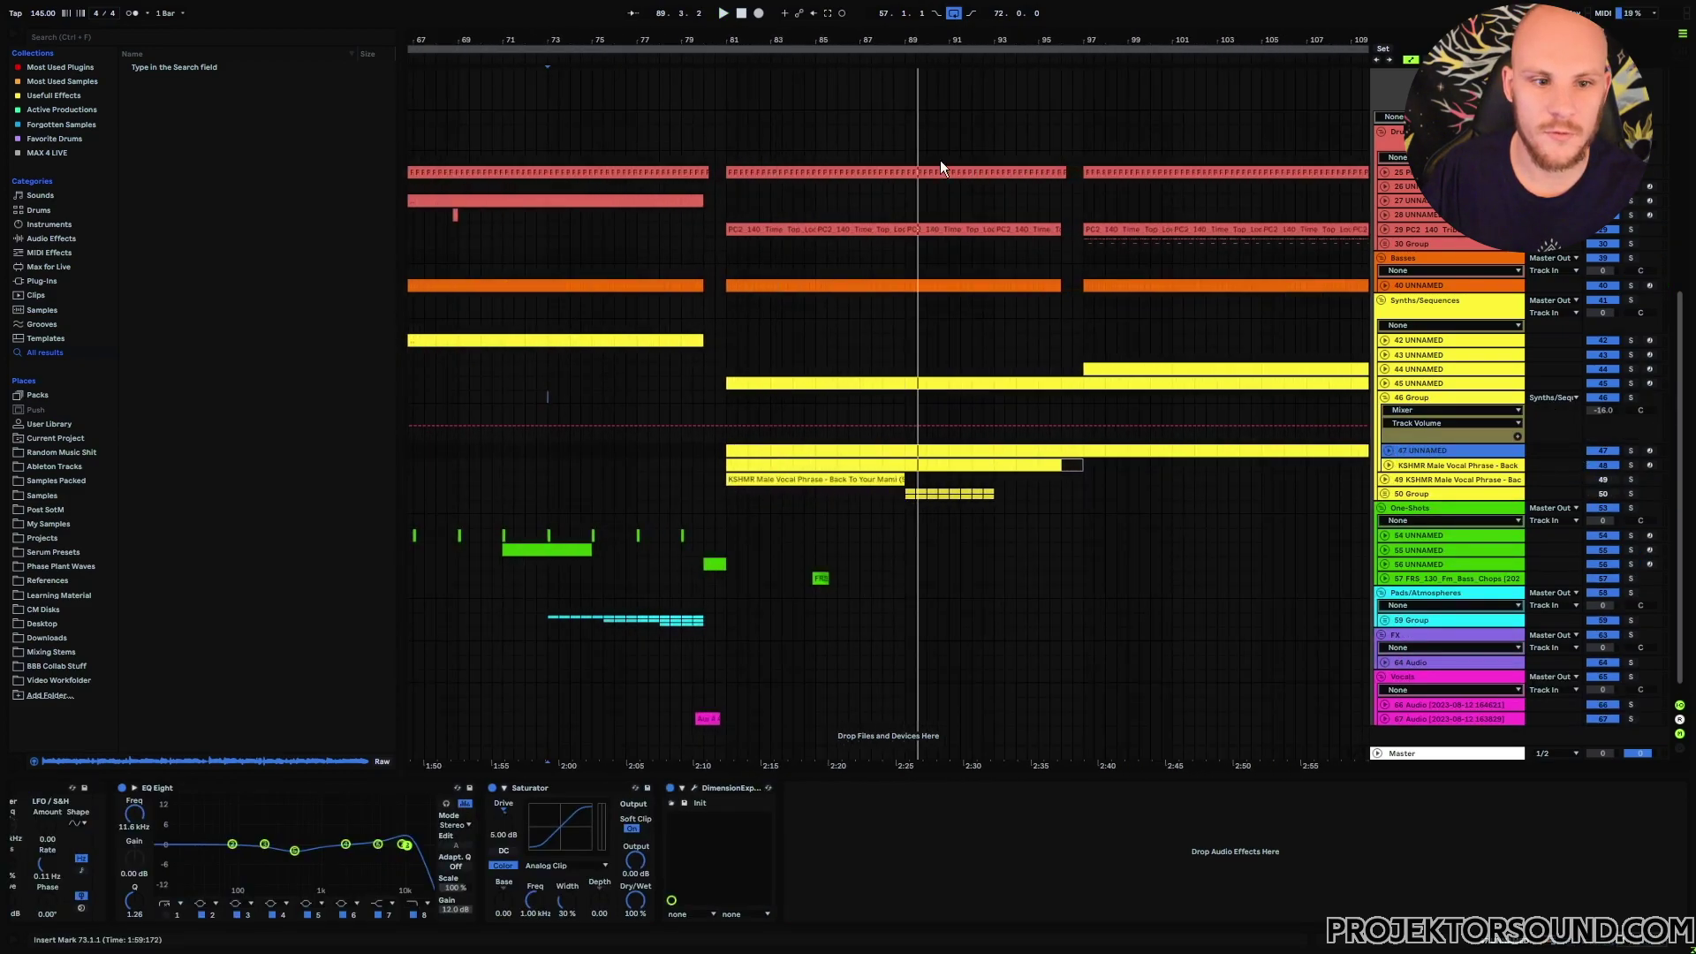
{"action": "left_click", "coordinate": [1389, 450]}
{"action": "left_click", "coordinate": [726, 495]}
{"action": "key", "text": "space"}
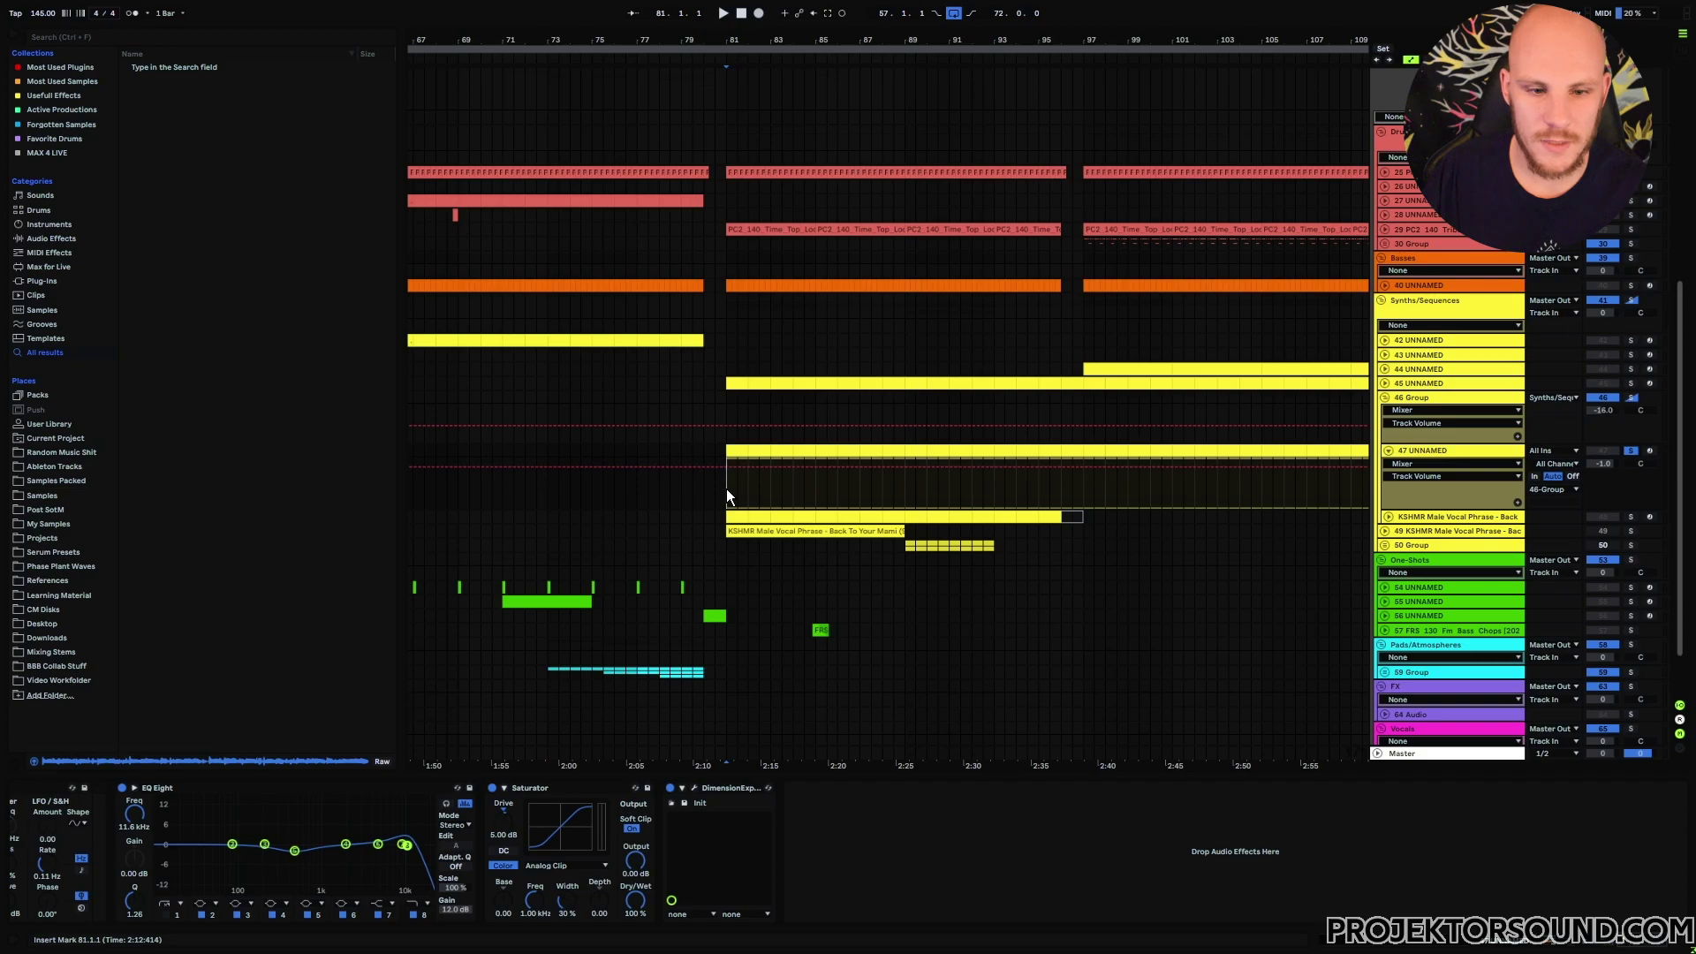
{"action": "key", "text": "space"}
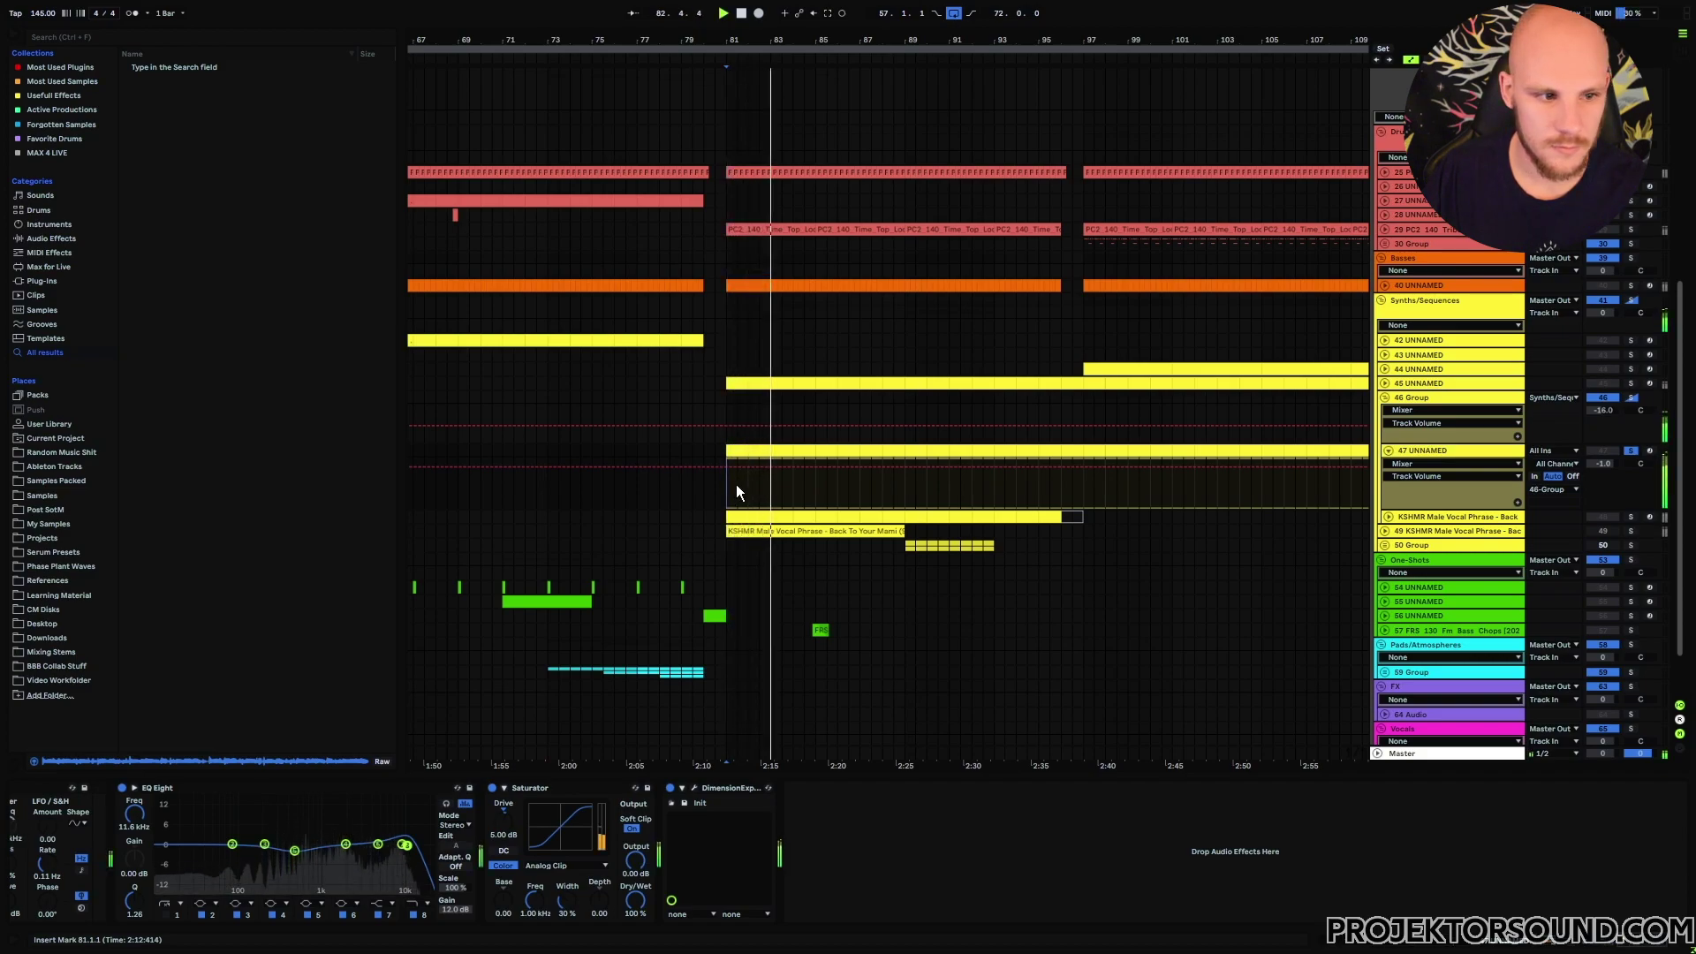
{"action": "key", "text": "space"}
Reveal the KSHMR vocal track's Echo Feedback automation, play from bar 81, then fold its lanes away.
{"action": "left_click", "coordinate": [1387, 517]}
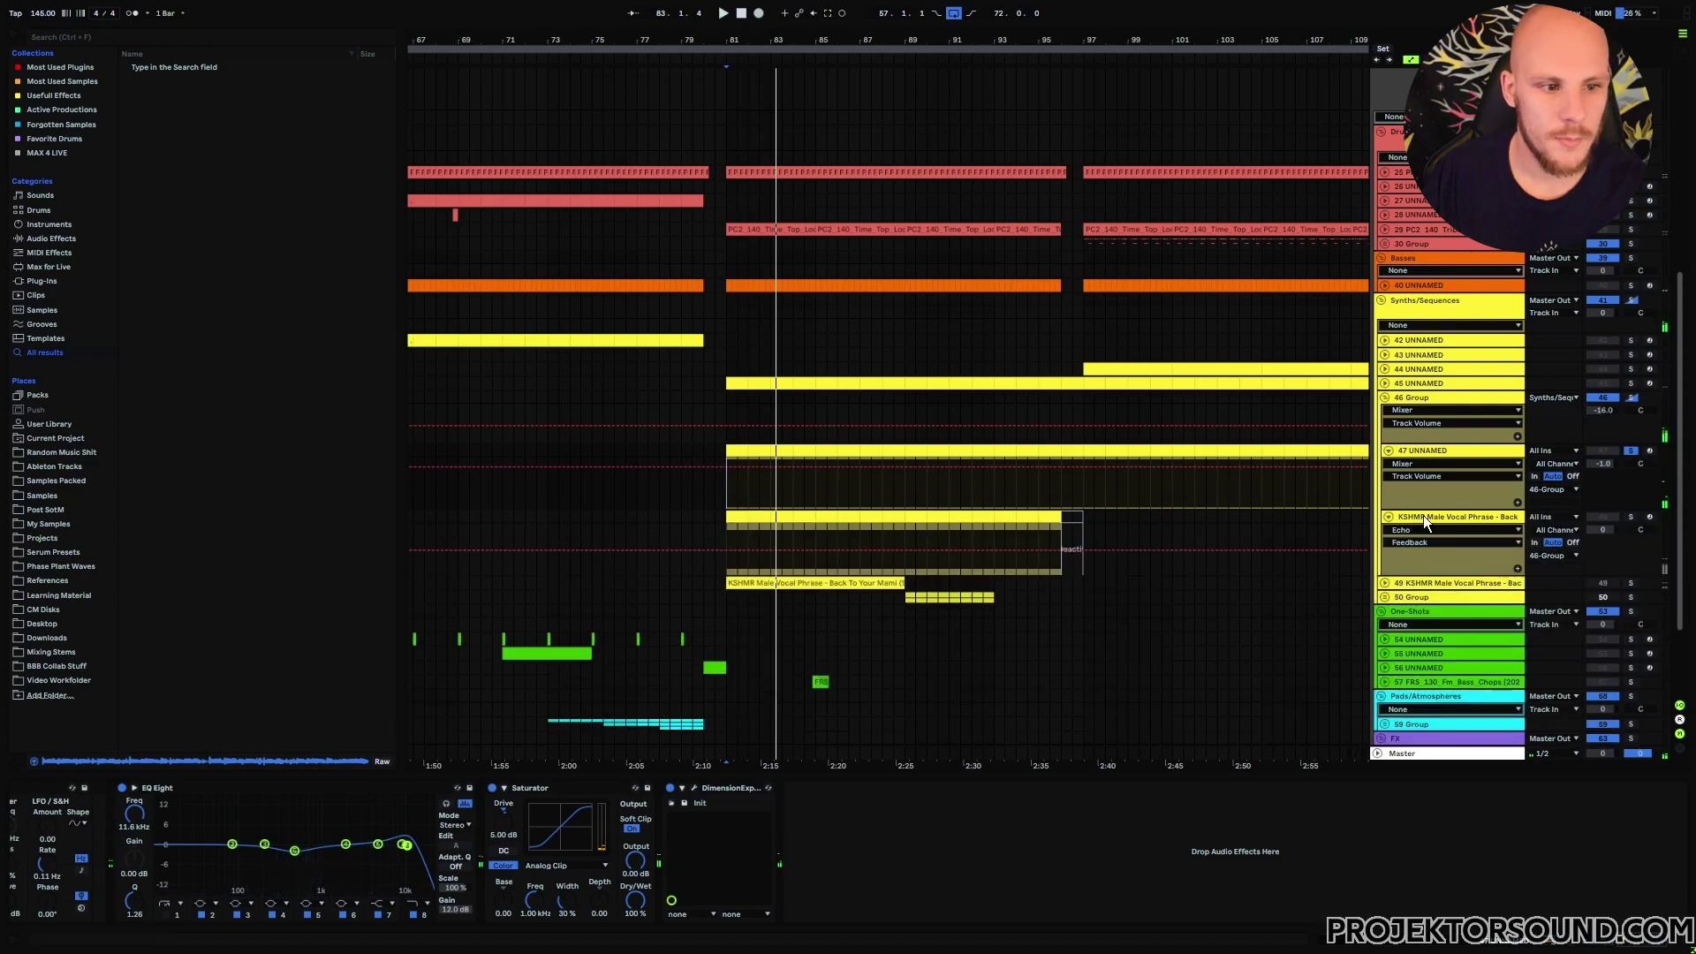
{"action": "left_click", "coordinate": [1423, 516]}
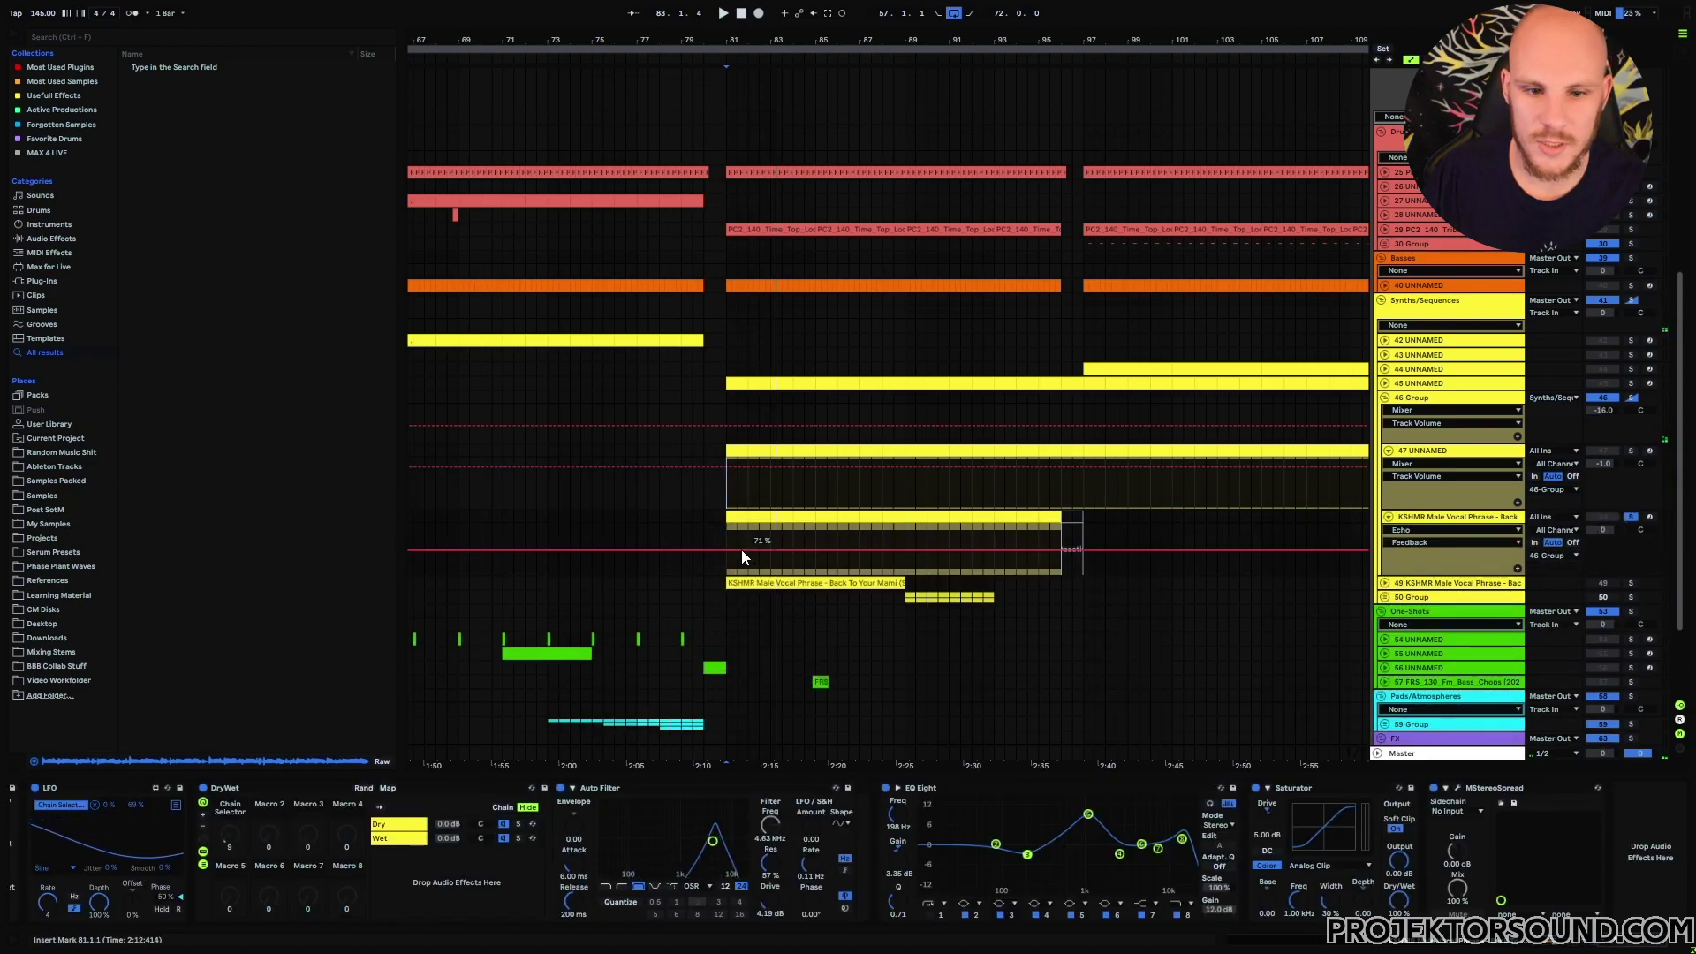
{"action": "key", "text": "space"}
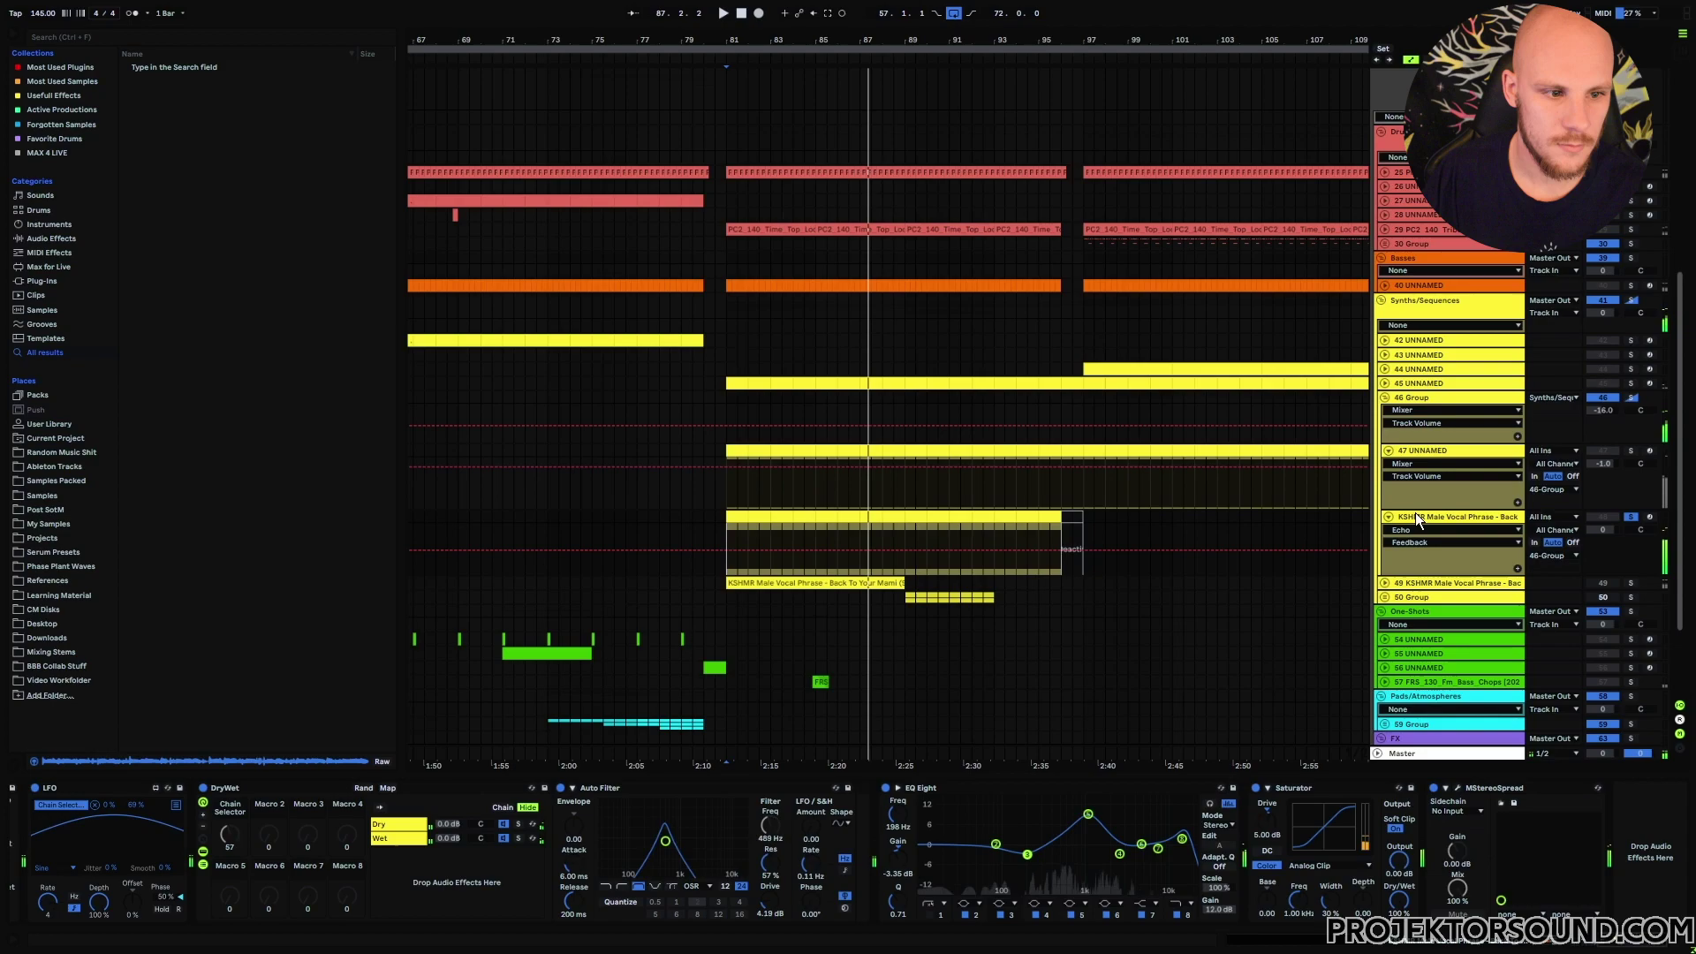
{"action": "left_click", "coordinate": [1389, 517]}
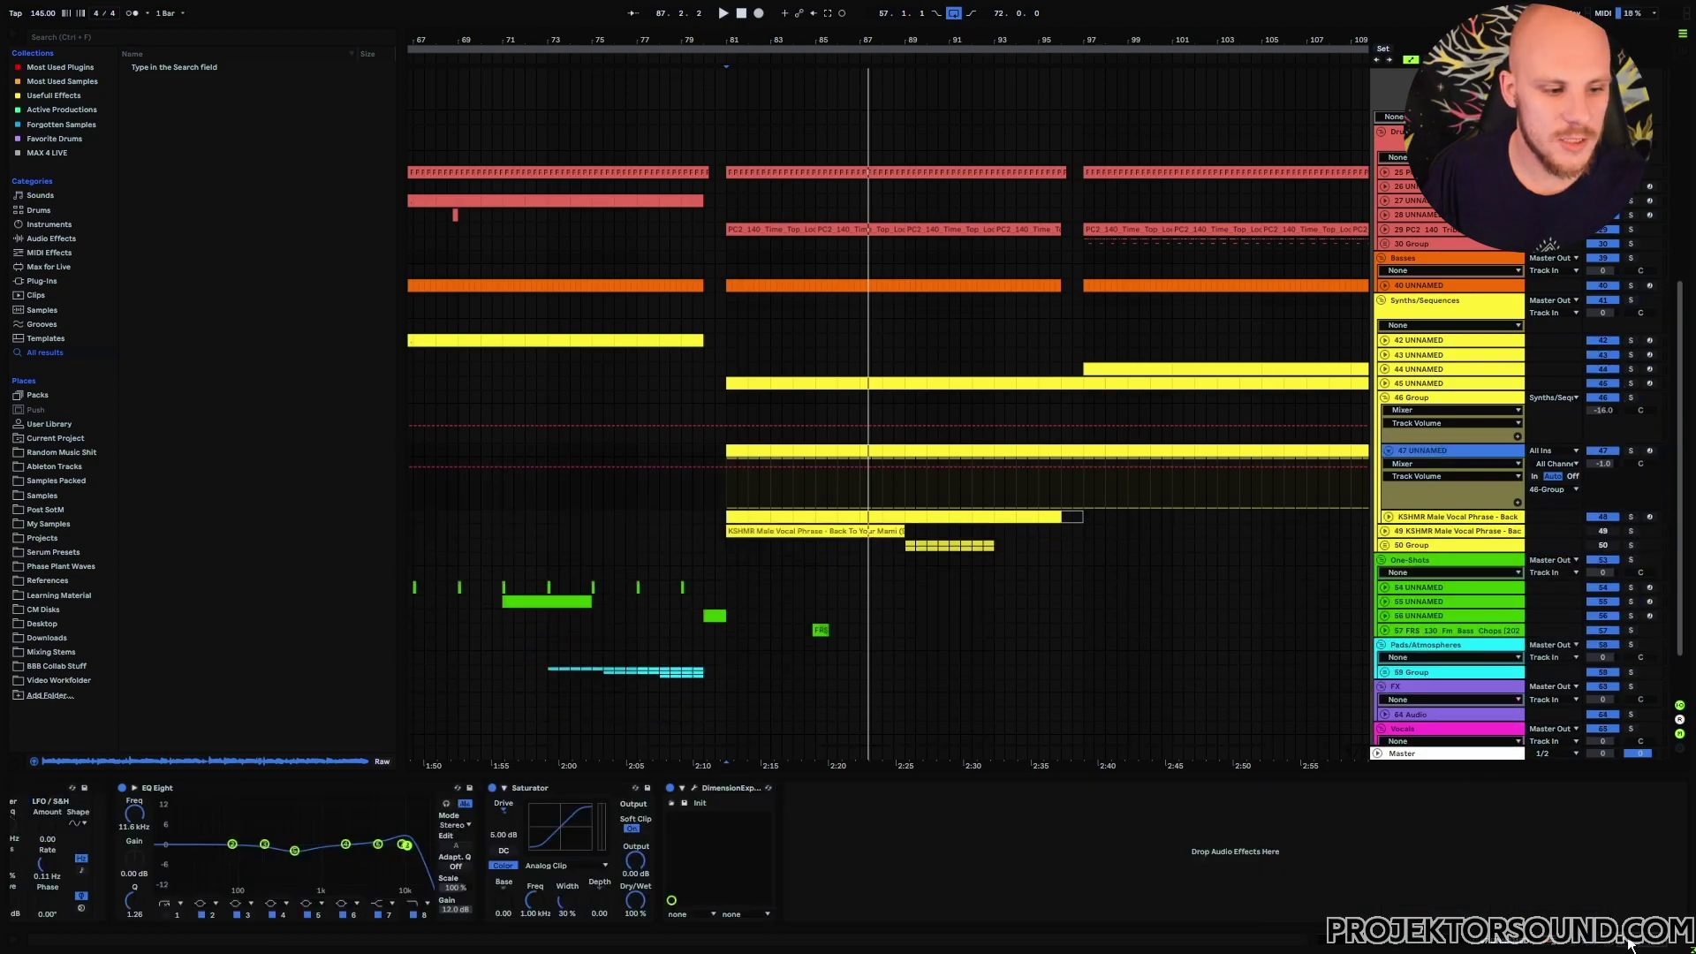
Inspect track 47's sliced chop sampler, then unfold 50 Group and solo track 51.
{"action": "key", "text": "Up"}
{"action": "key", "text": "Up"}
{"action": "key", "text": "Up"}
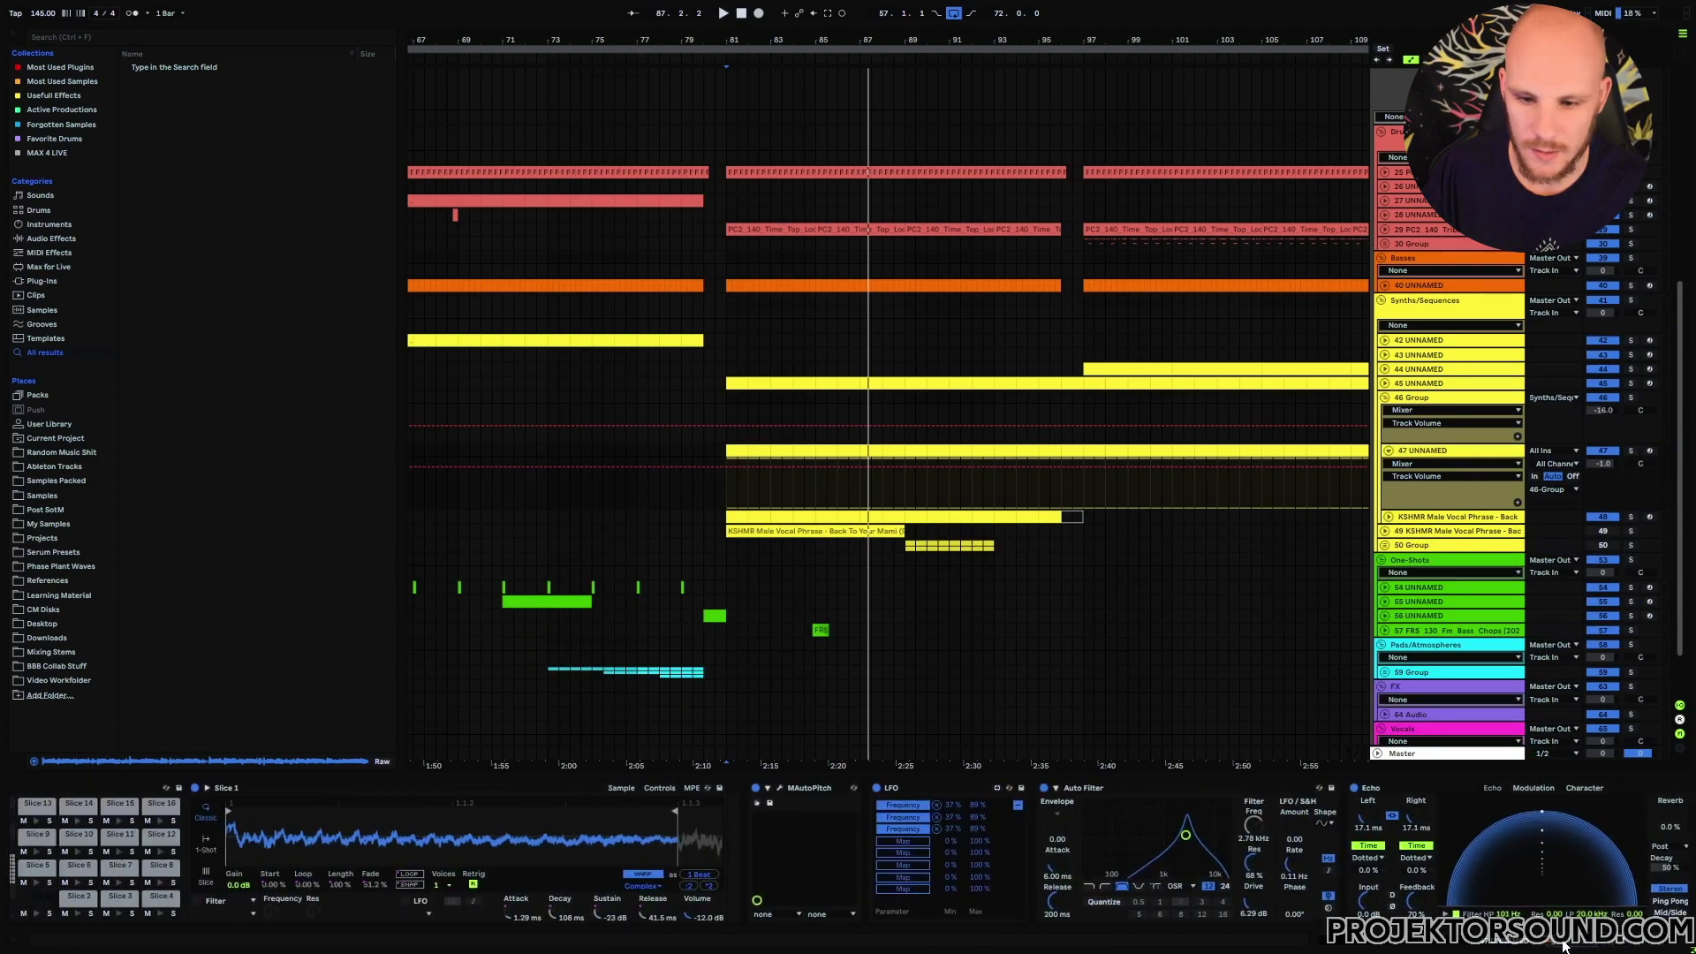
{"action": "left_click", "coordinate": [662, 877]}
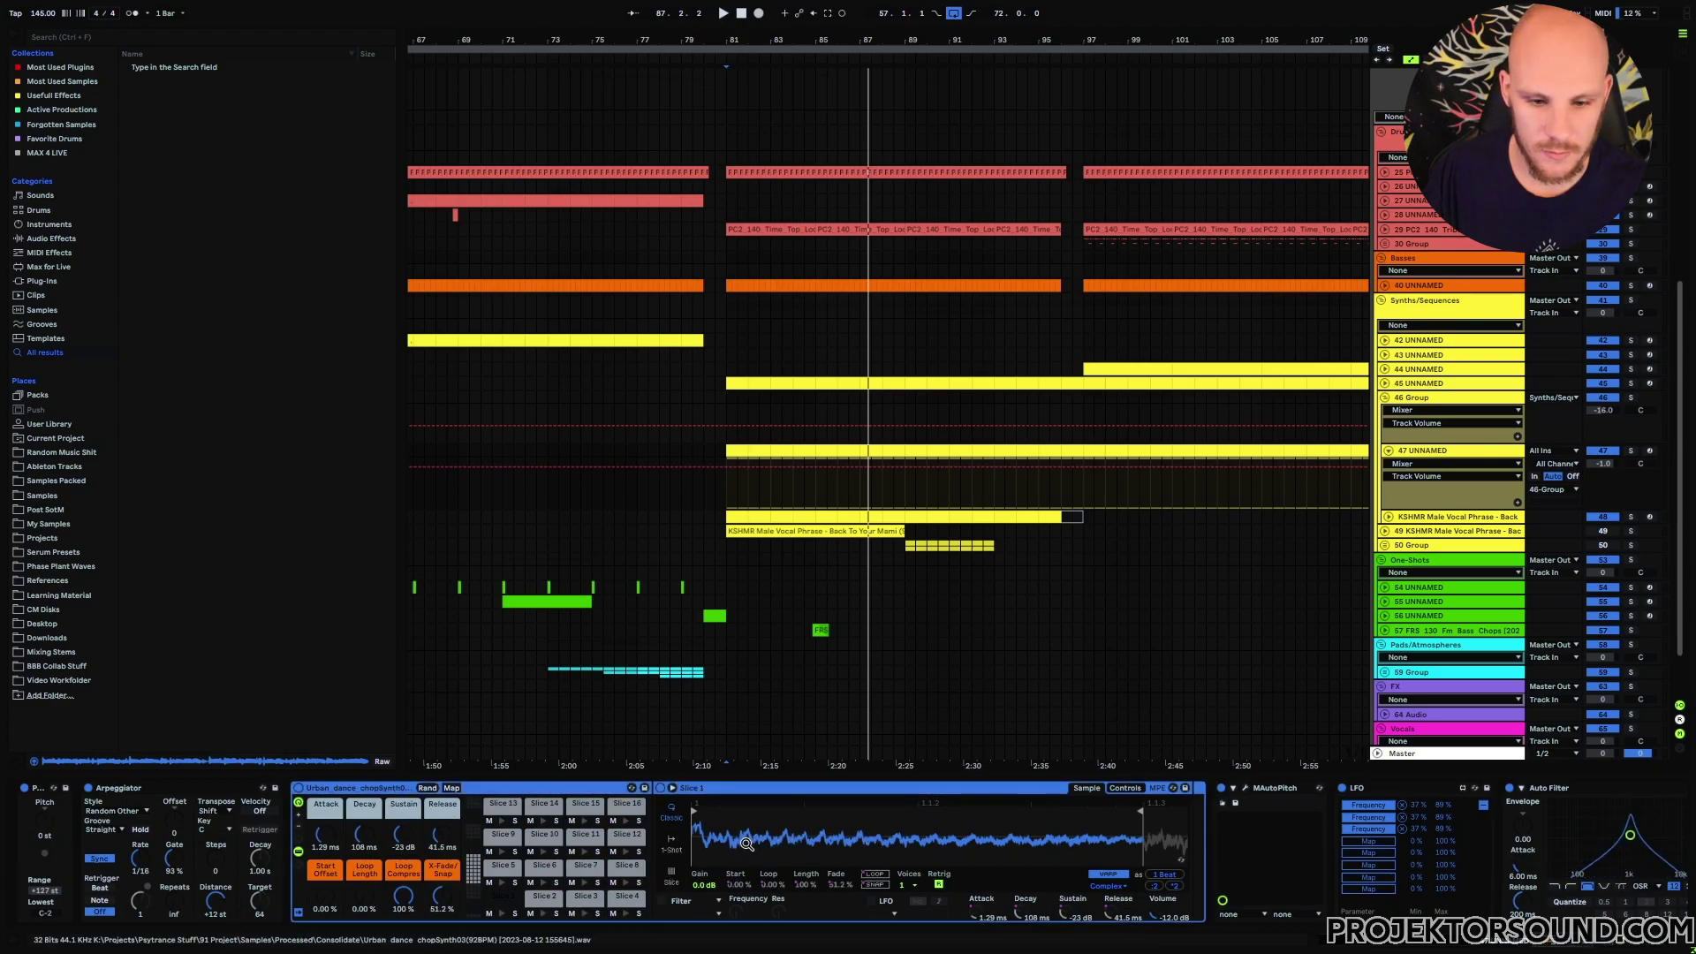
{"action": "left_click", "coordinate": [1385, 545]}
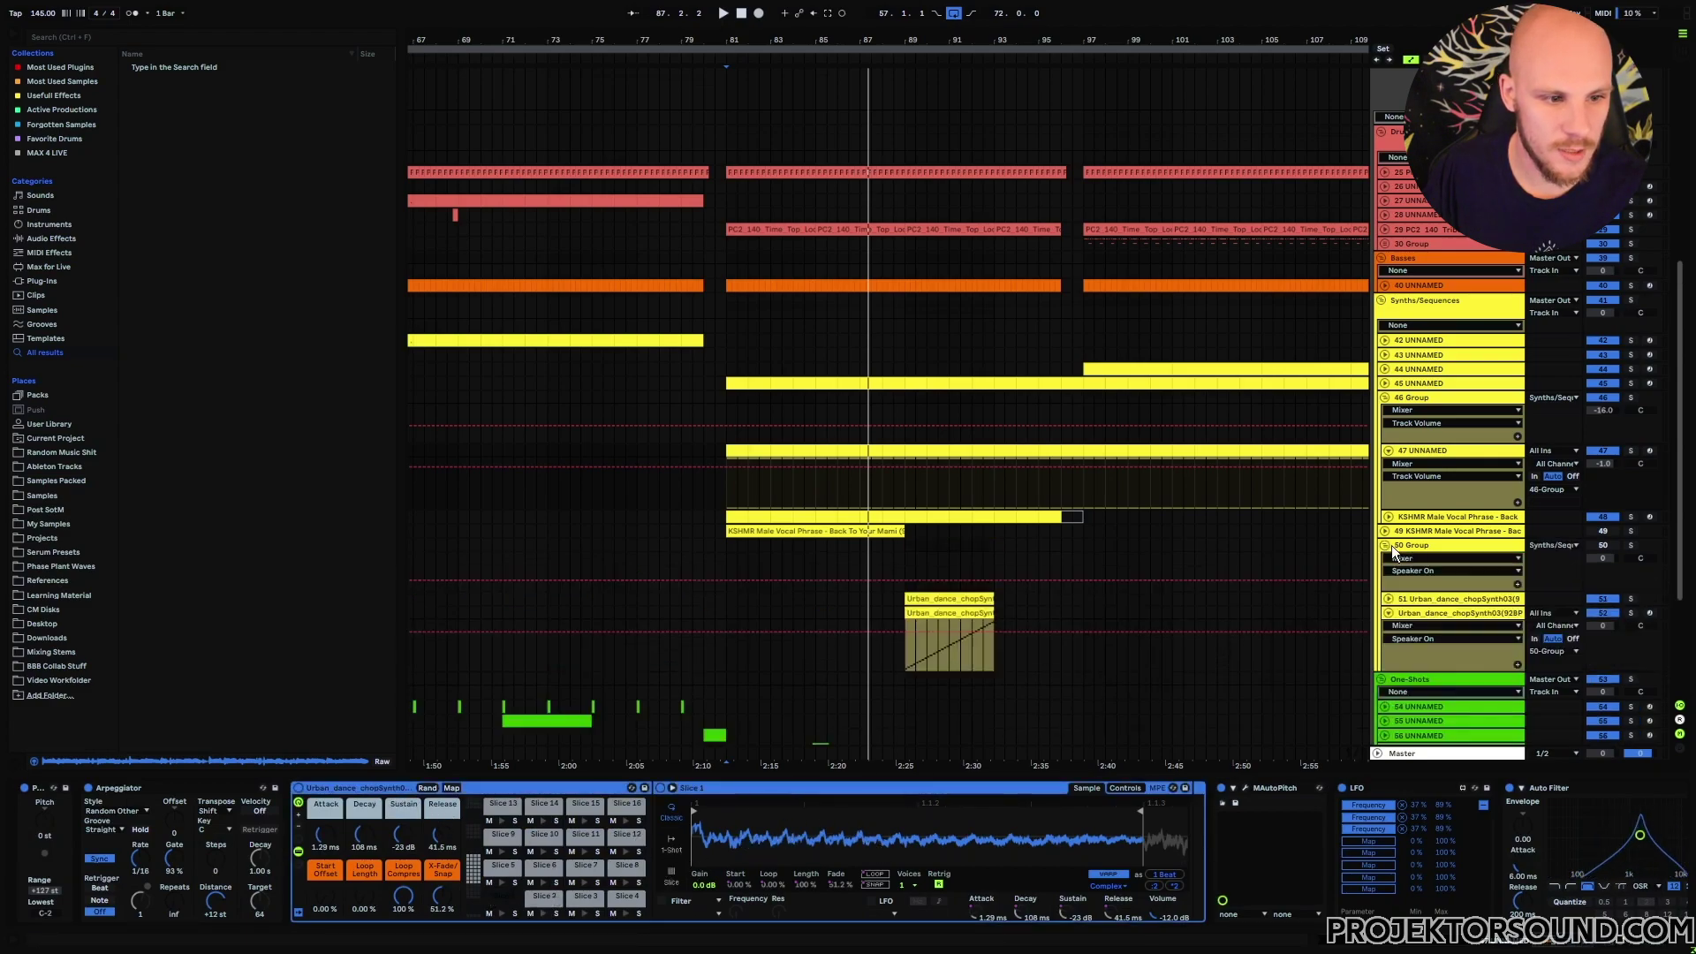
{"action": "left_click", "coordinate": [1417, 598]}
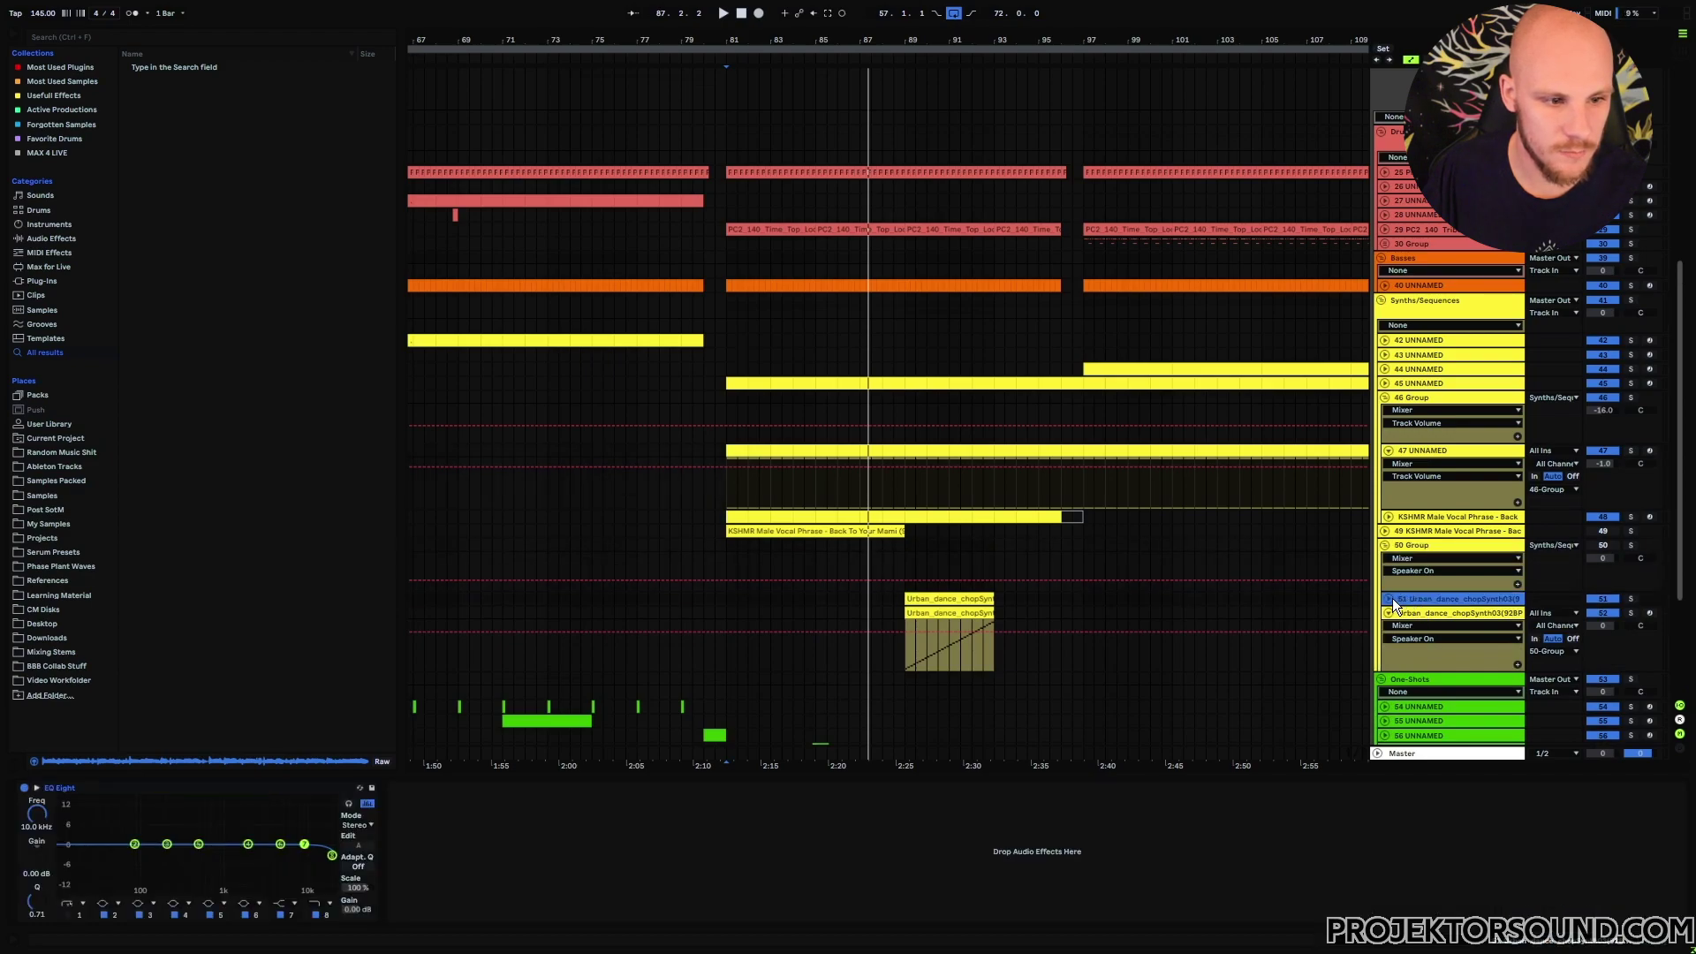
{"action": "left_click", "coordinate": [1389, 599]}
{"action": "left_click", "coordinate": [1629, 600]}
Play the soloed chop track, then switch off track 47's MAutoPitch, LFO and Auto Filter.
{"action": "left_click", "coordinate": [903, 638]}
{"action": "key", "text": "space"}
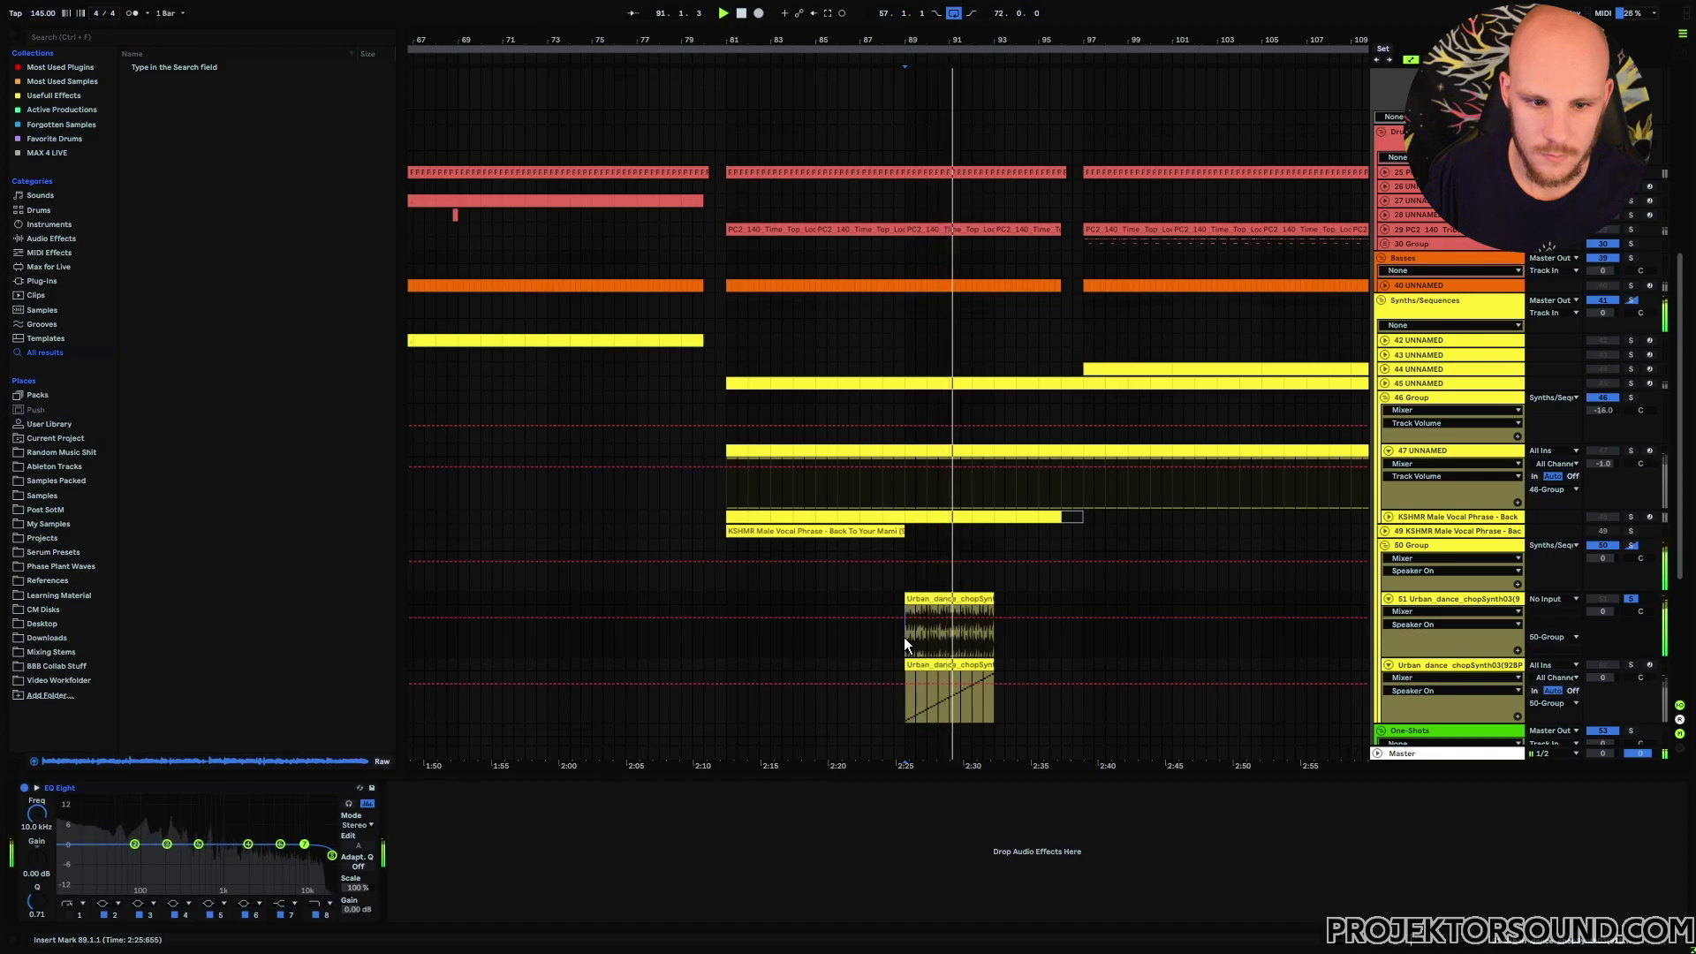
{"action": "key", "text": "space"}
{"action": "key", "text": "ctrl+z"}
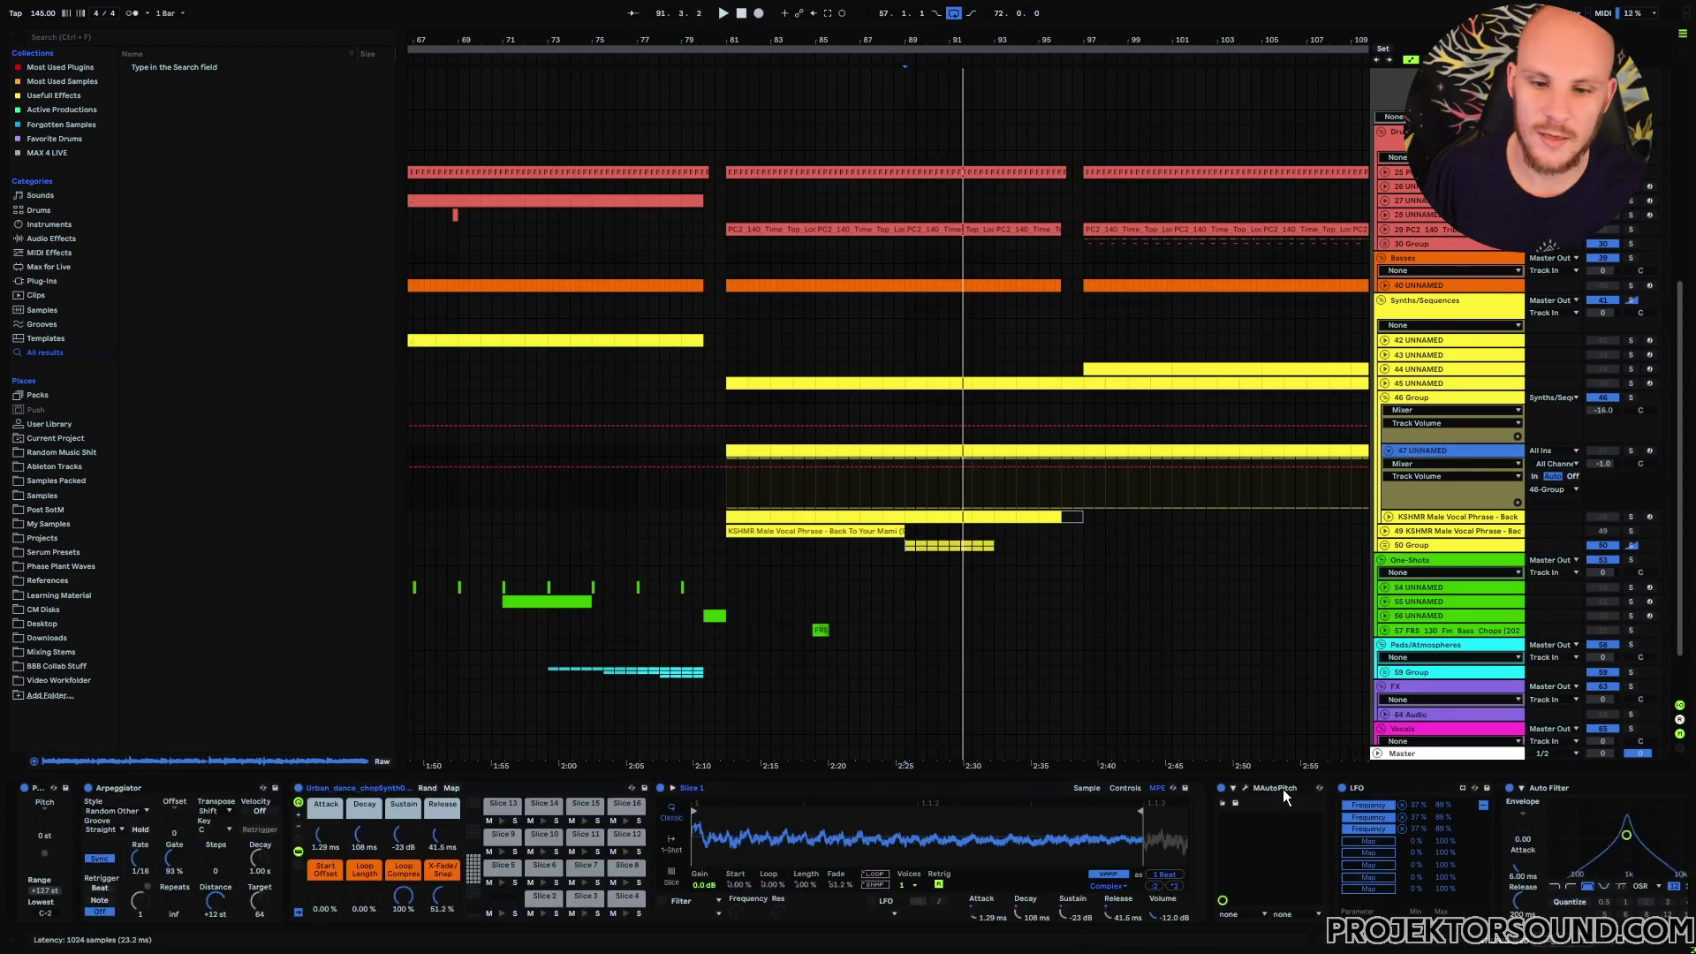
{"action": "key", "text": "0"}
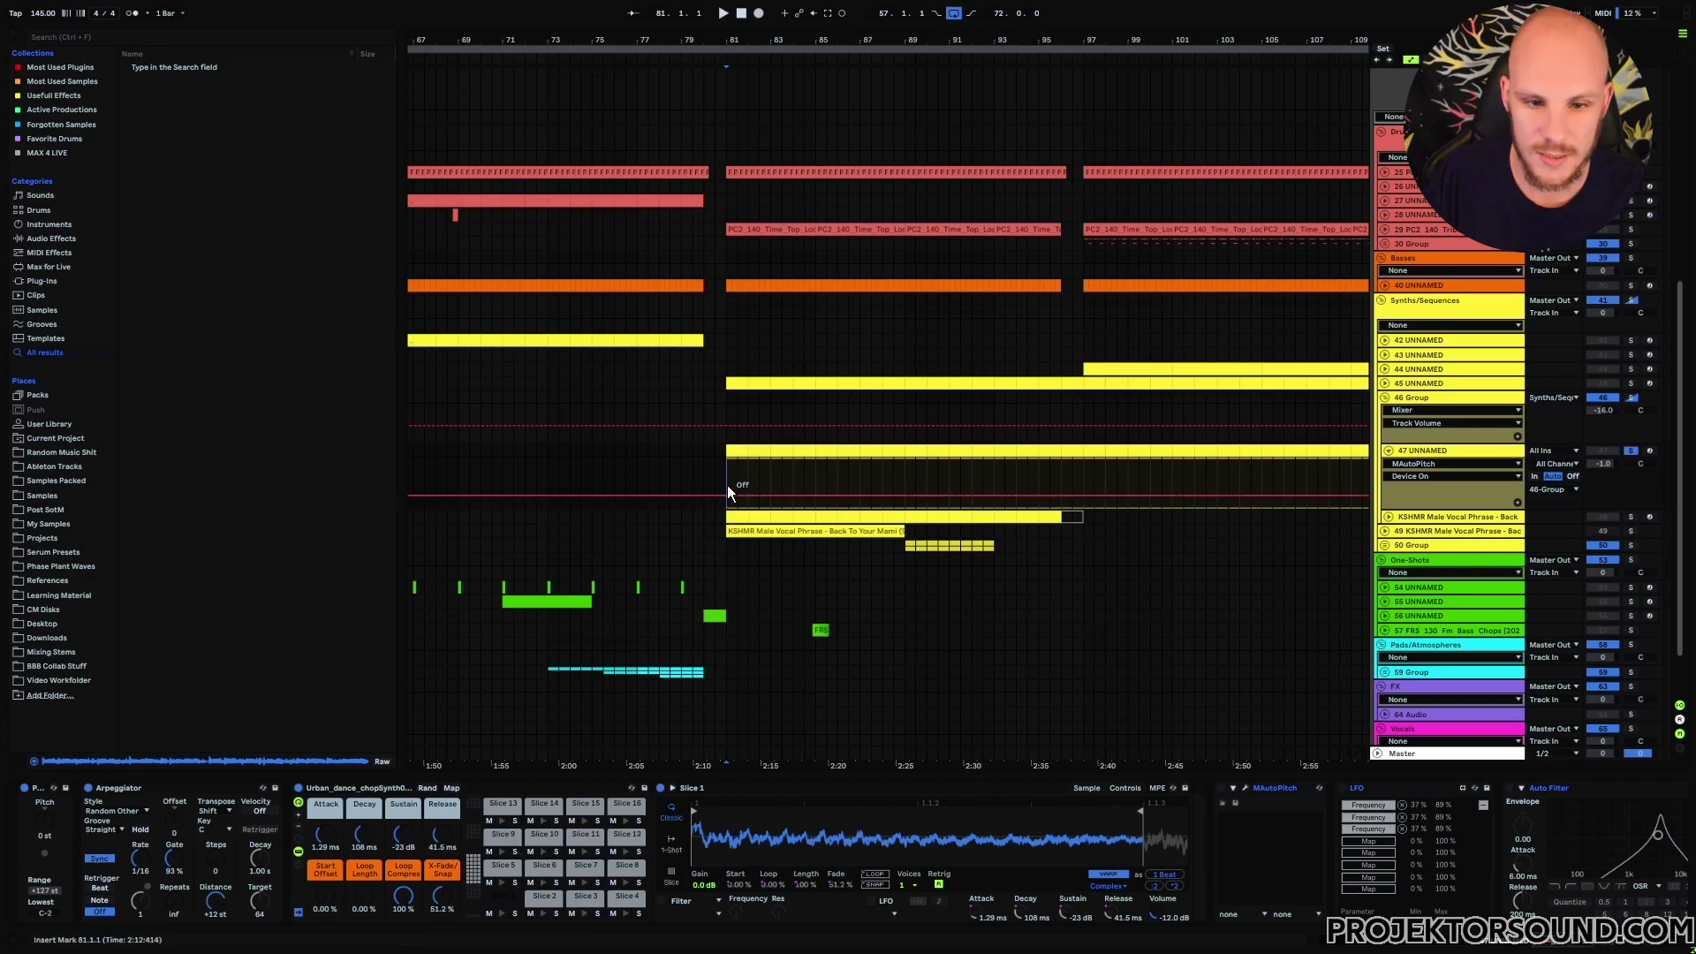
Play from bar 81 with track 47's MAutoPitch, LFO and Auto Filter switched off.
{"action": "key", "text": "space"}
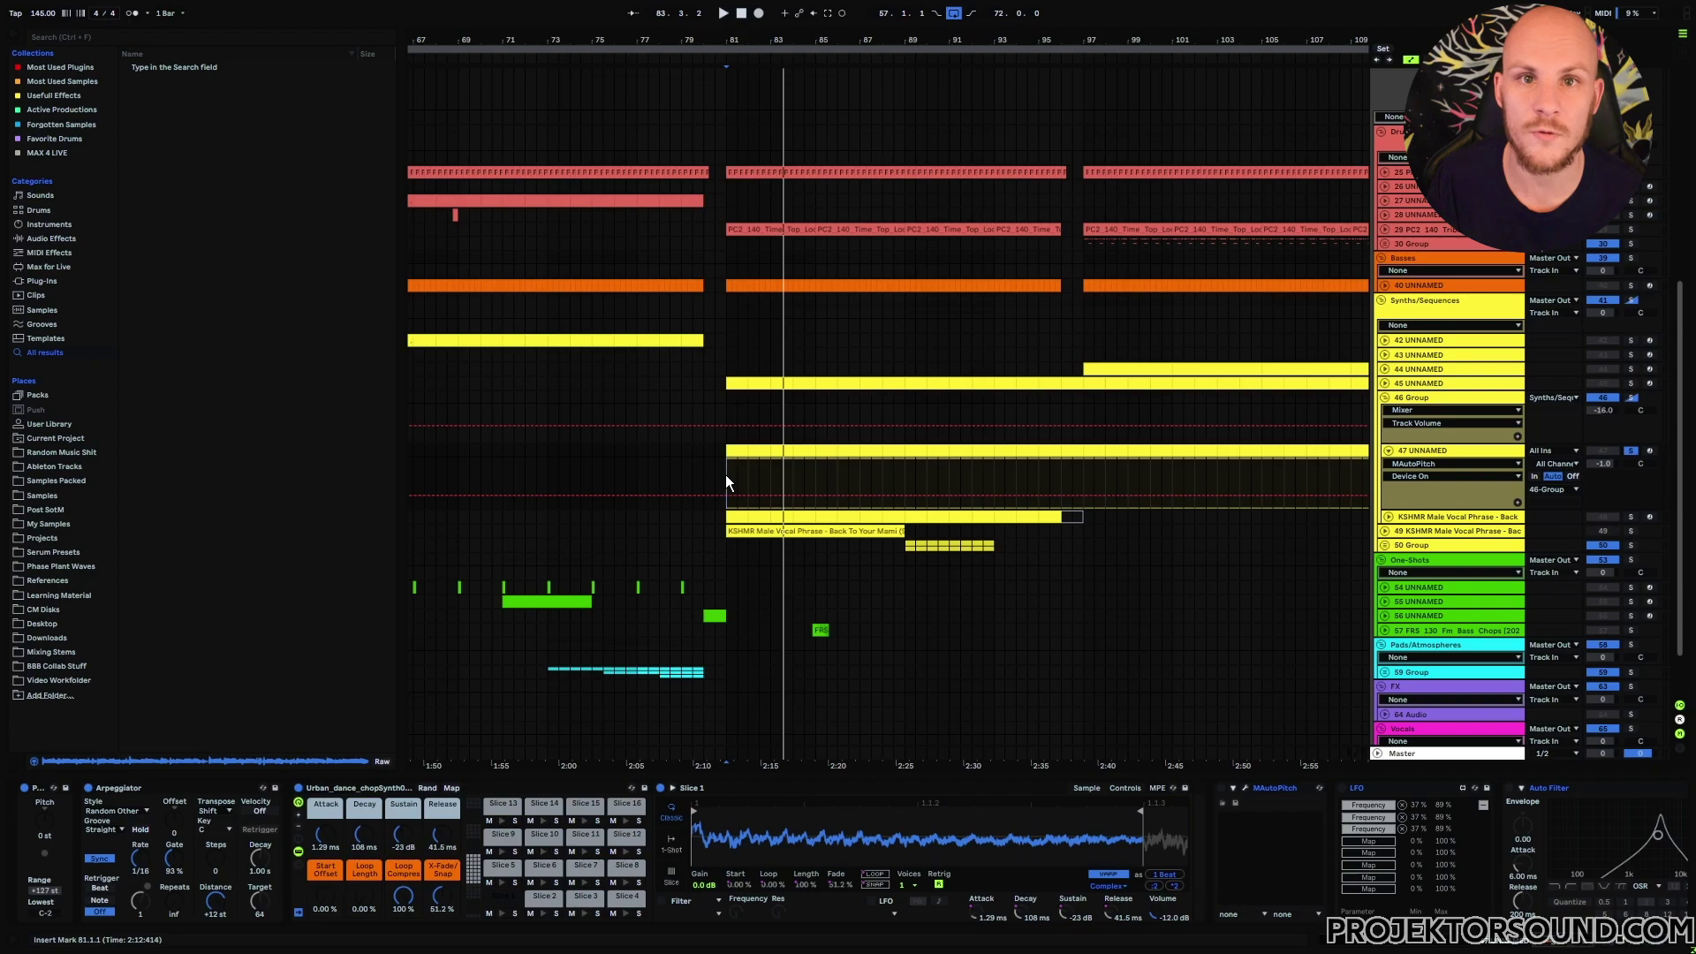
Check the MAutoPitch plugin's settings on the vocal chop track.
{"action": "scroll", "coordinate": [530, 788], "scroll_direction": "down", "scroll_amount": 5}
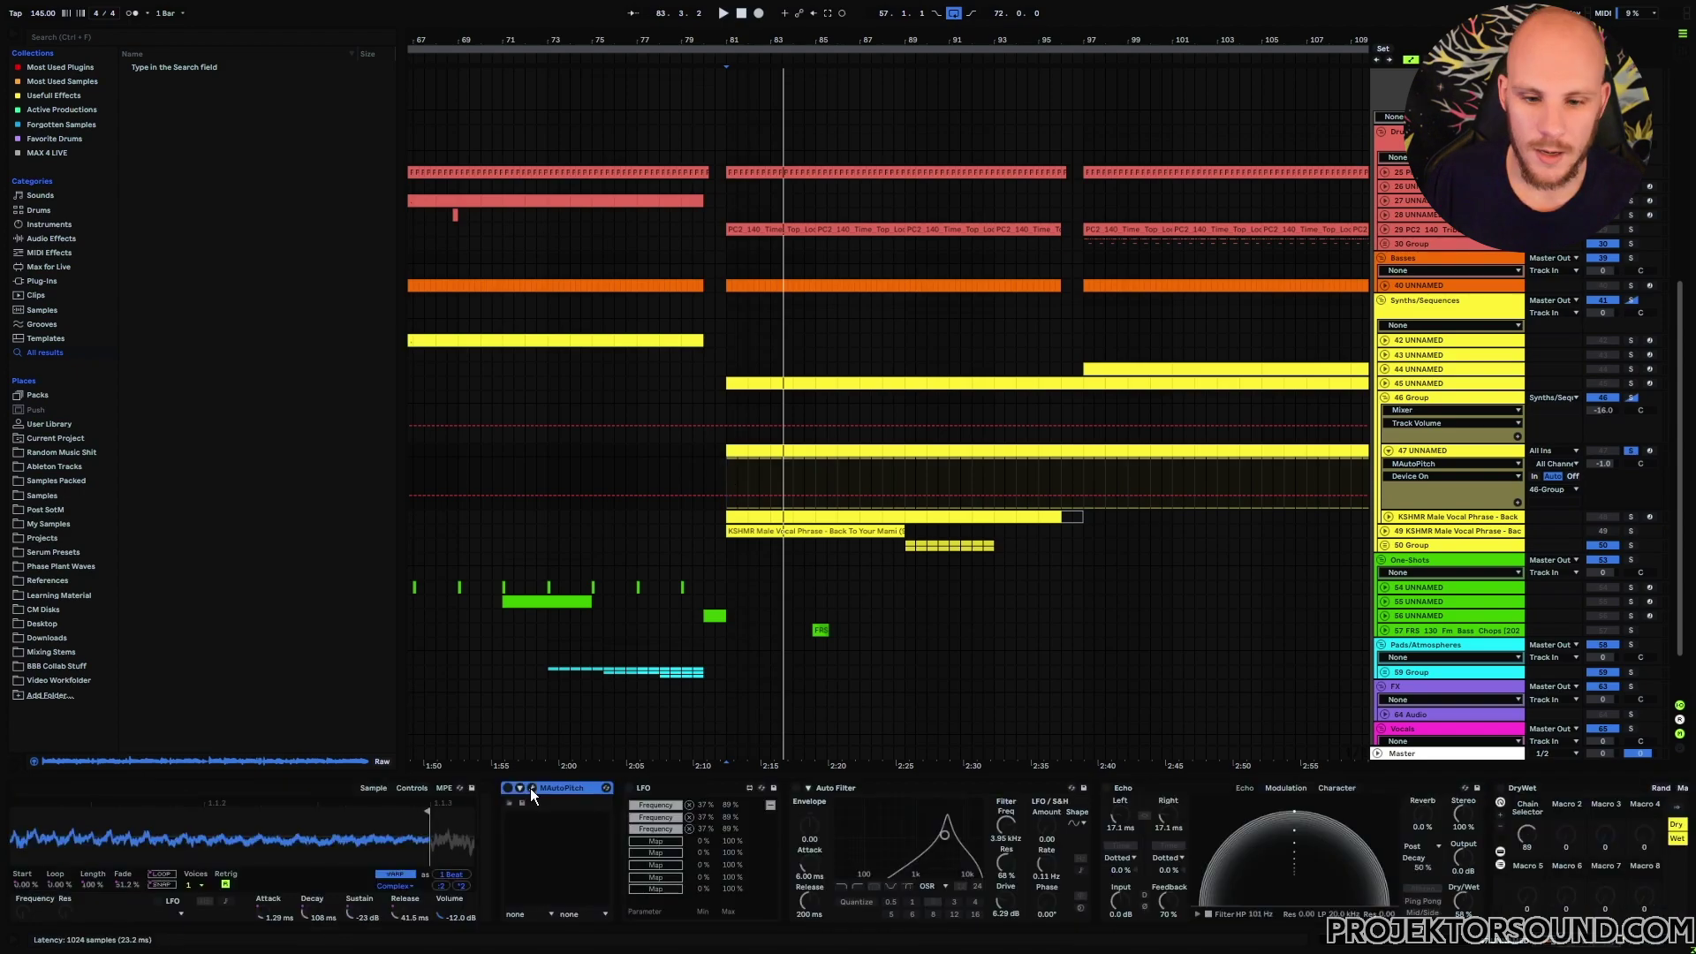
{"action": "left_click", "coordinate": [530, 788]}
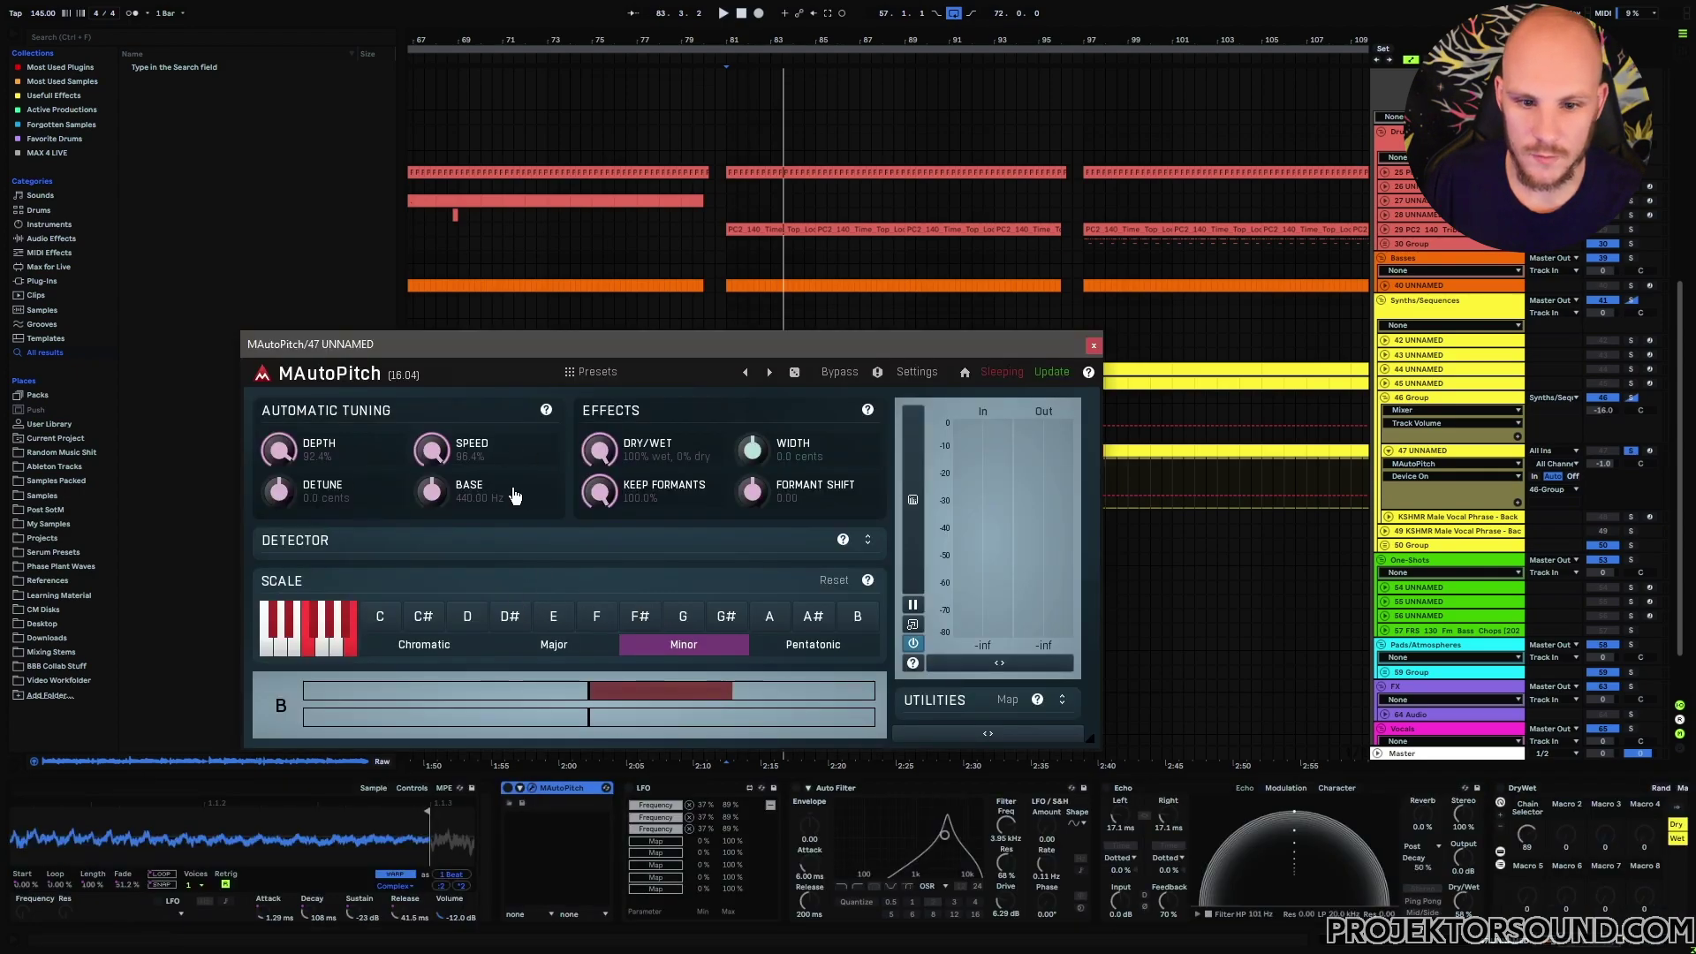
{"action": "left_click", "coordinate": [1093, 347]}
During playback, switch on the LFO that randomly modulates the filter frequency.
{"action": "key", "text": "space"}
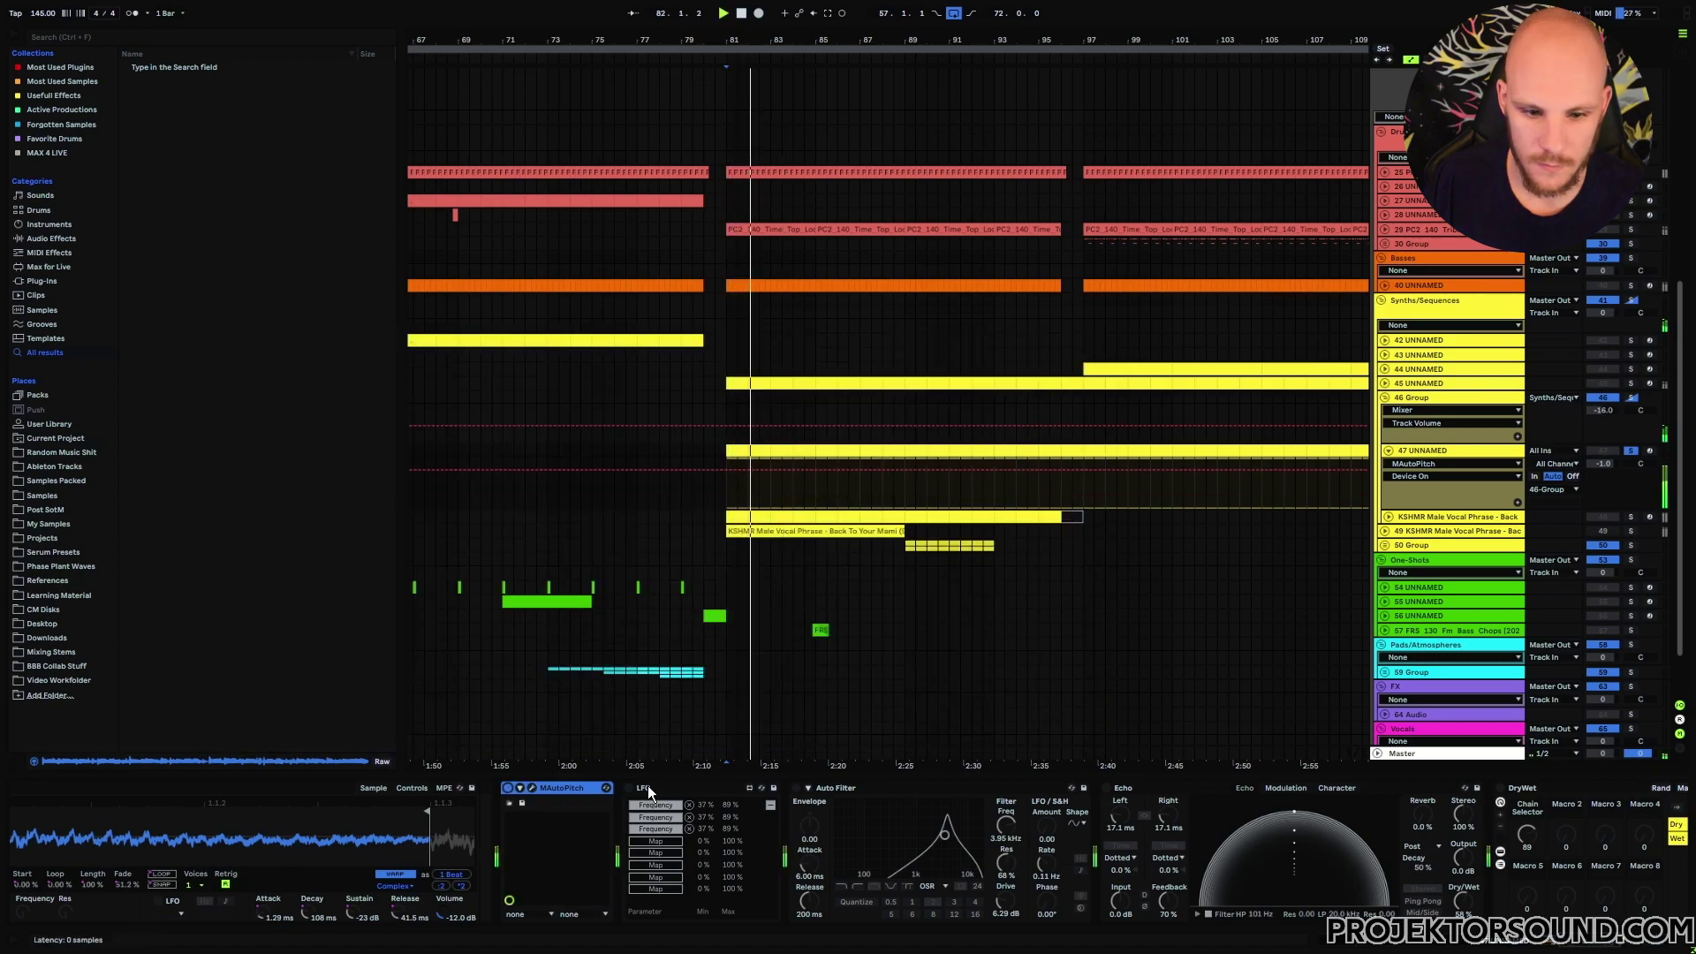
{"action": "left_click", "coordinate": [654, 787]}
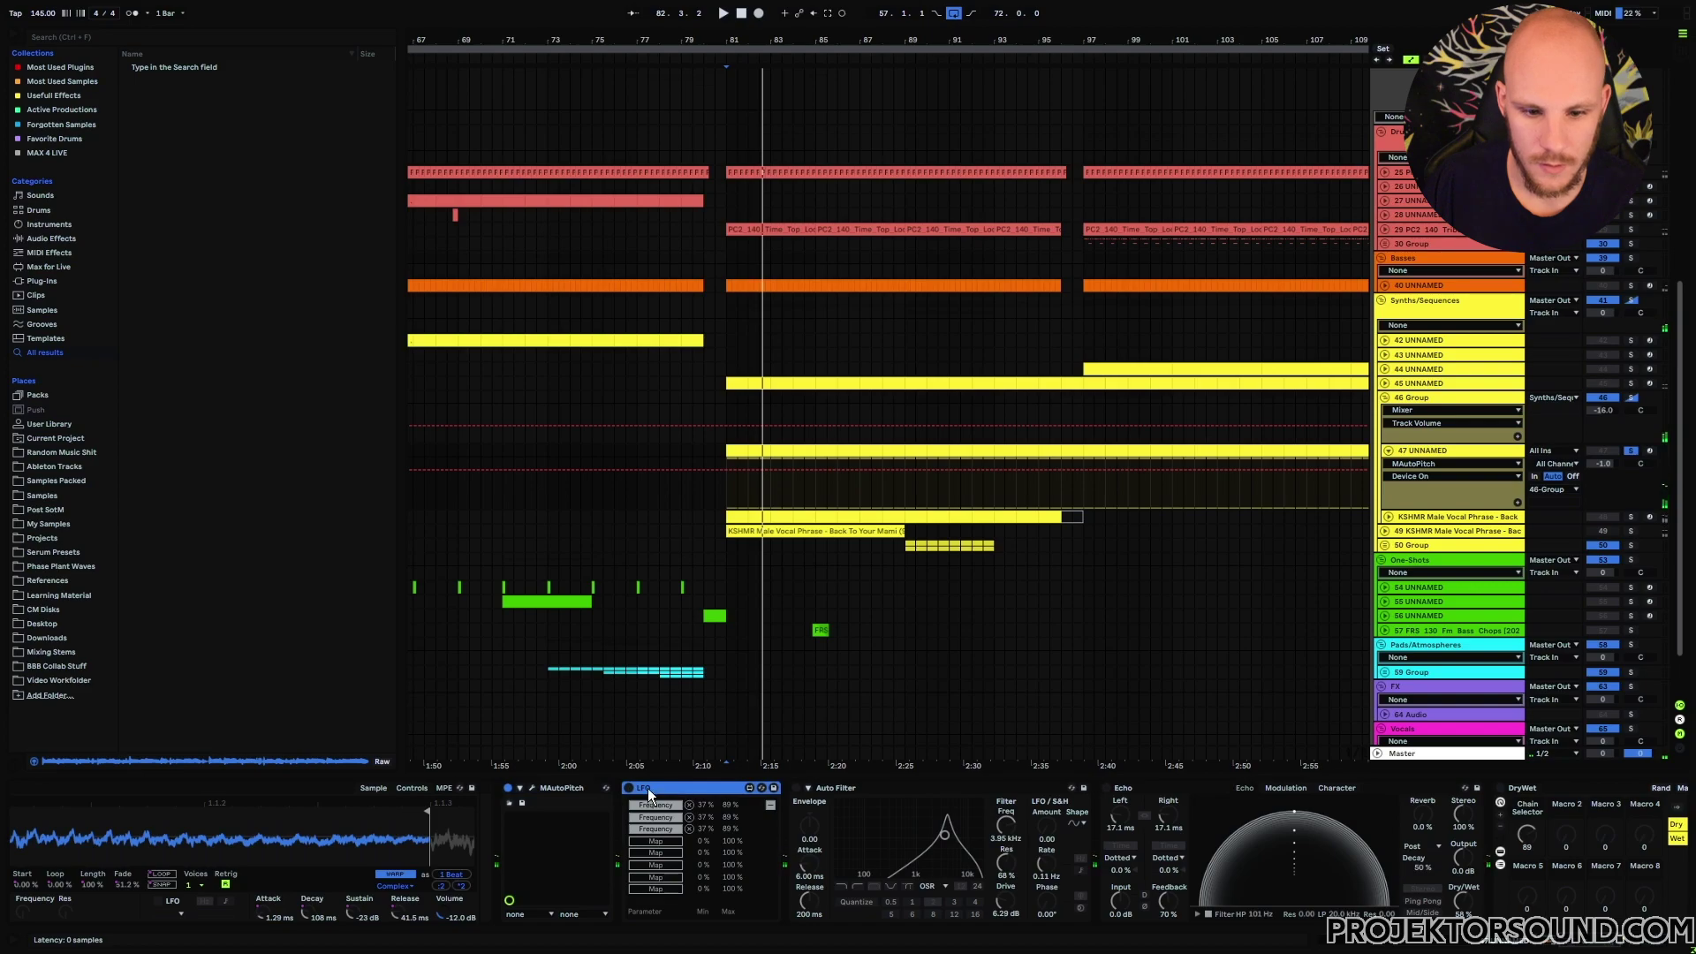
{"action": "left_click", "coordinate": [772, 807]}
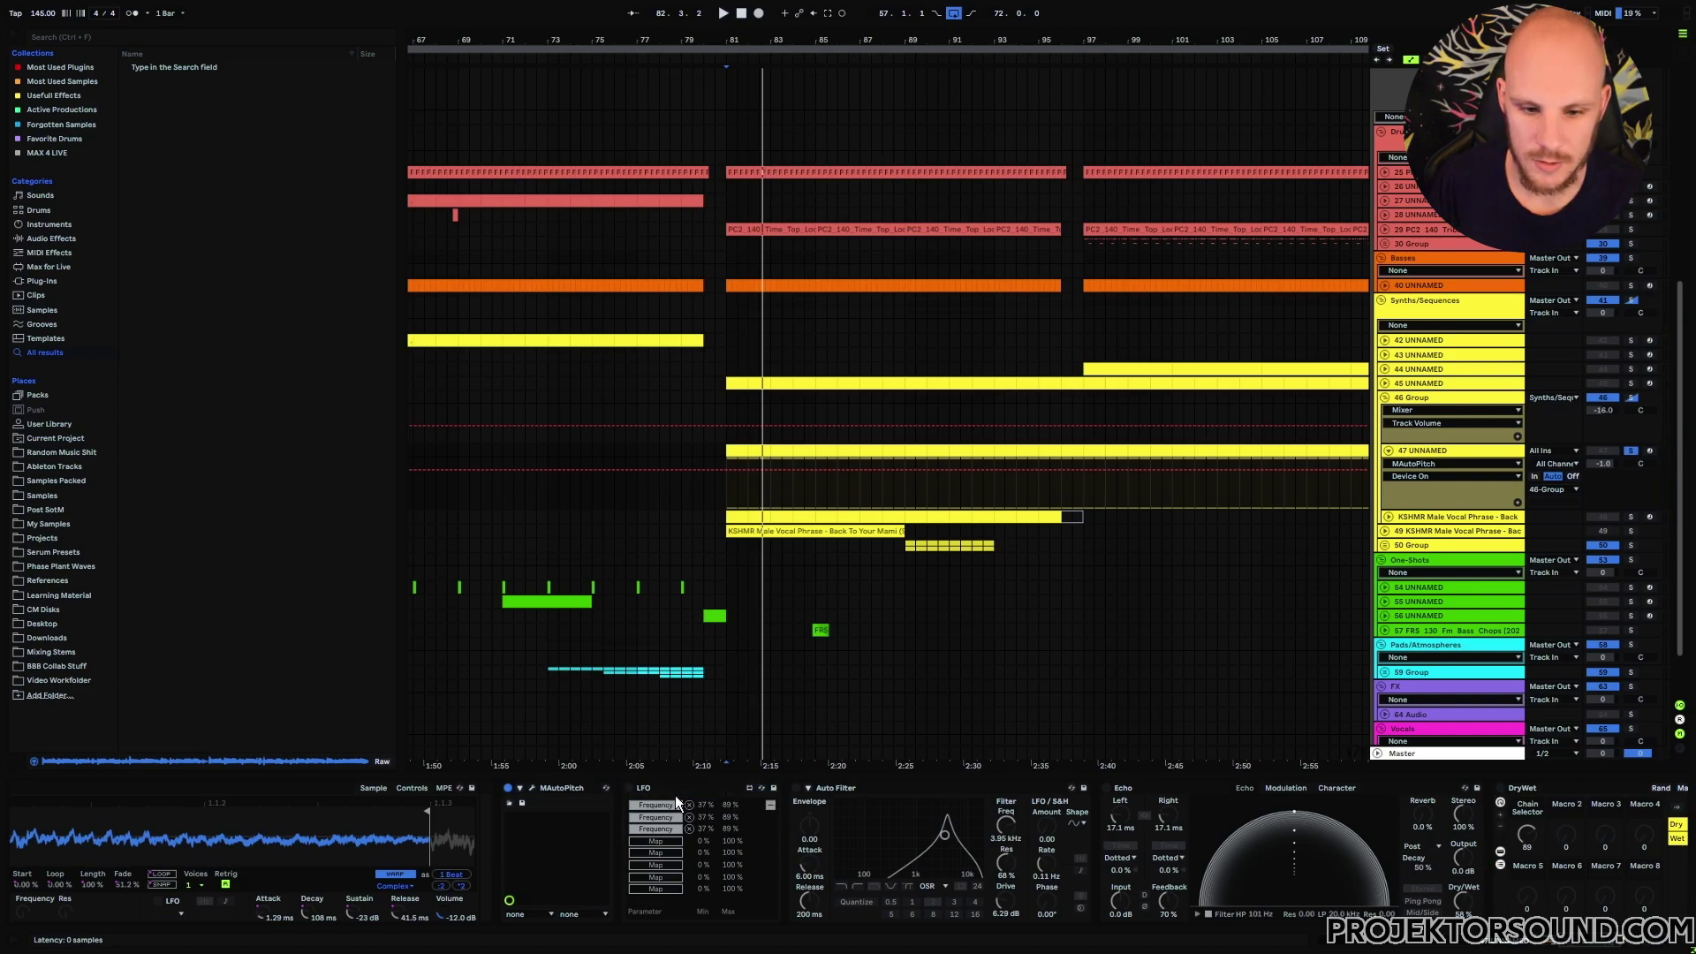
{"action": "left_click", "coordinate": [630, 788]}
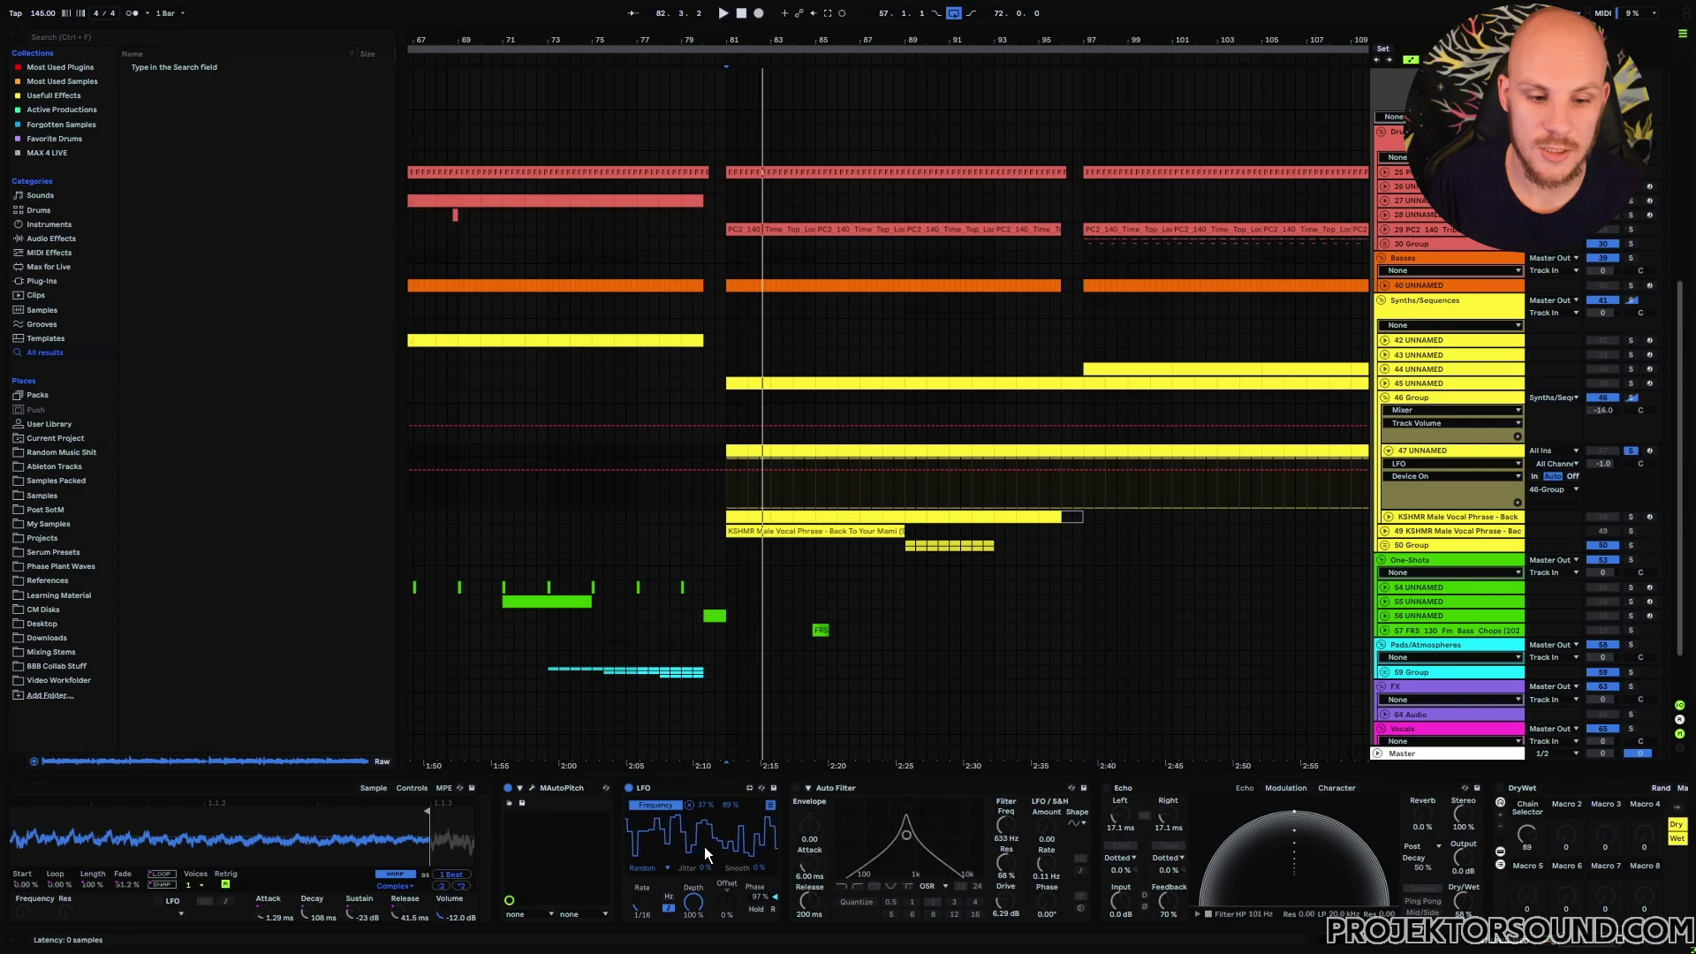
Switch on the vocal chop's Auto Filter and play from bar 81.
{"action": "left_click", "coordinate": [797, 788]}
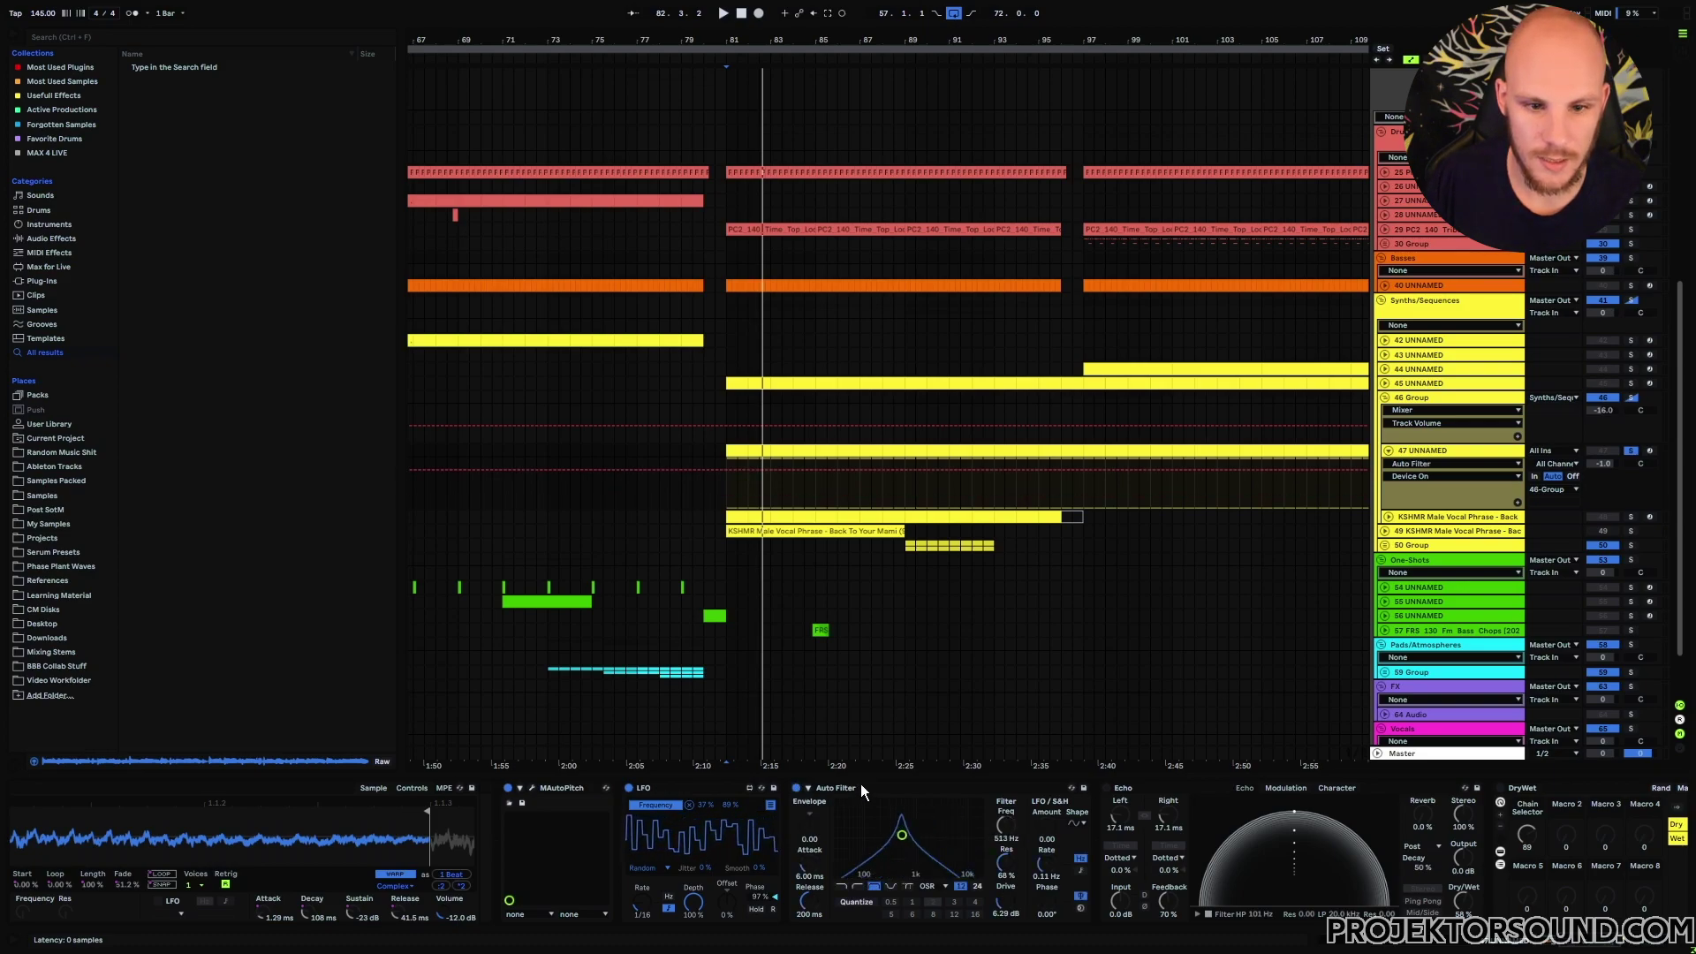
{"action": "left_click", "coordinate": [729, 491]}
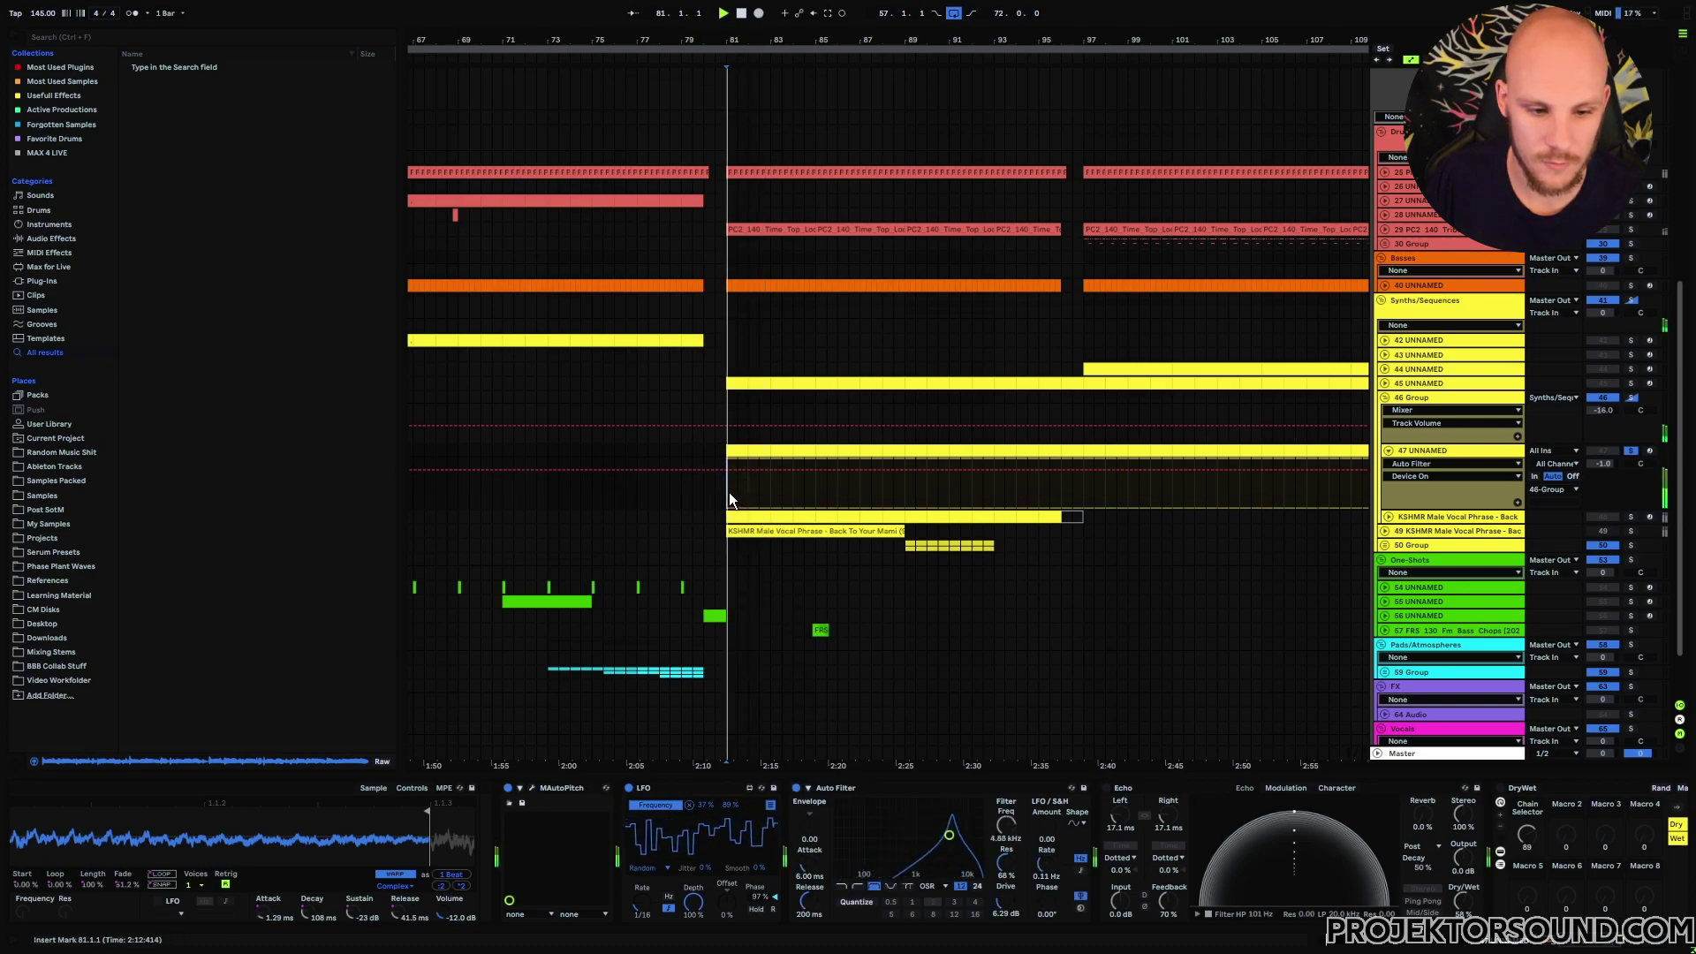
{"action": "key", "text": "space"}
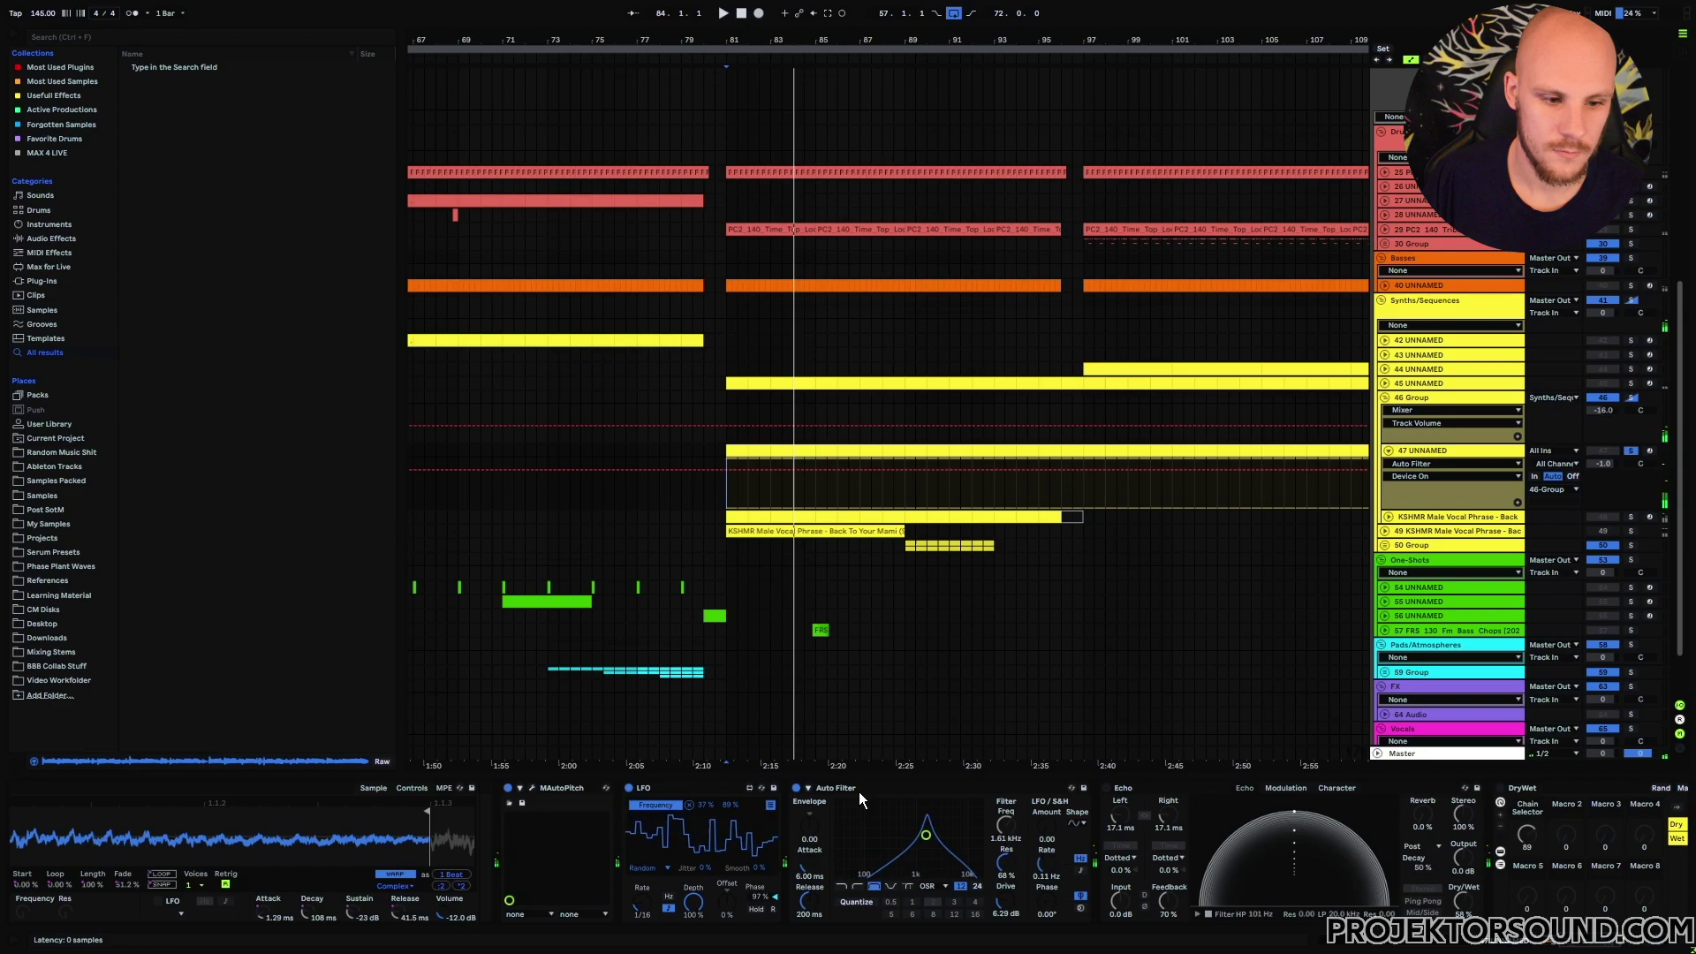
Switch on the vocal chop track's Echo effect.
{"action": "scroll", "coordinate": [1502, 892], "scroll_direction": "right", "scroll_amount": 5}
{"action": "left_click", "coordinate": [673, 795]}
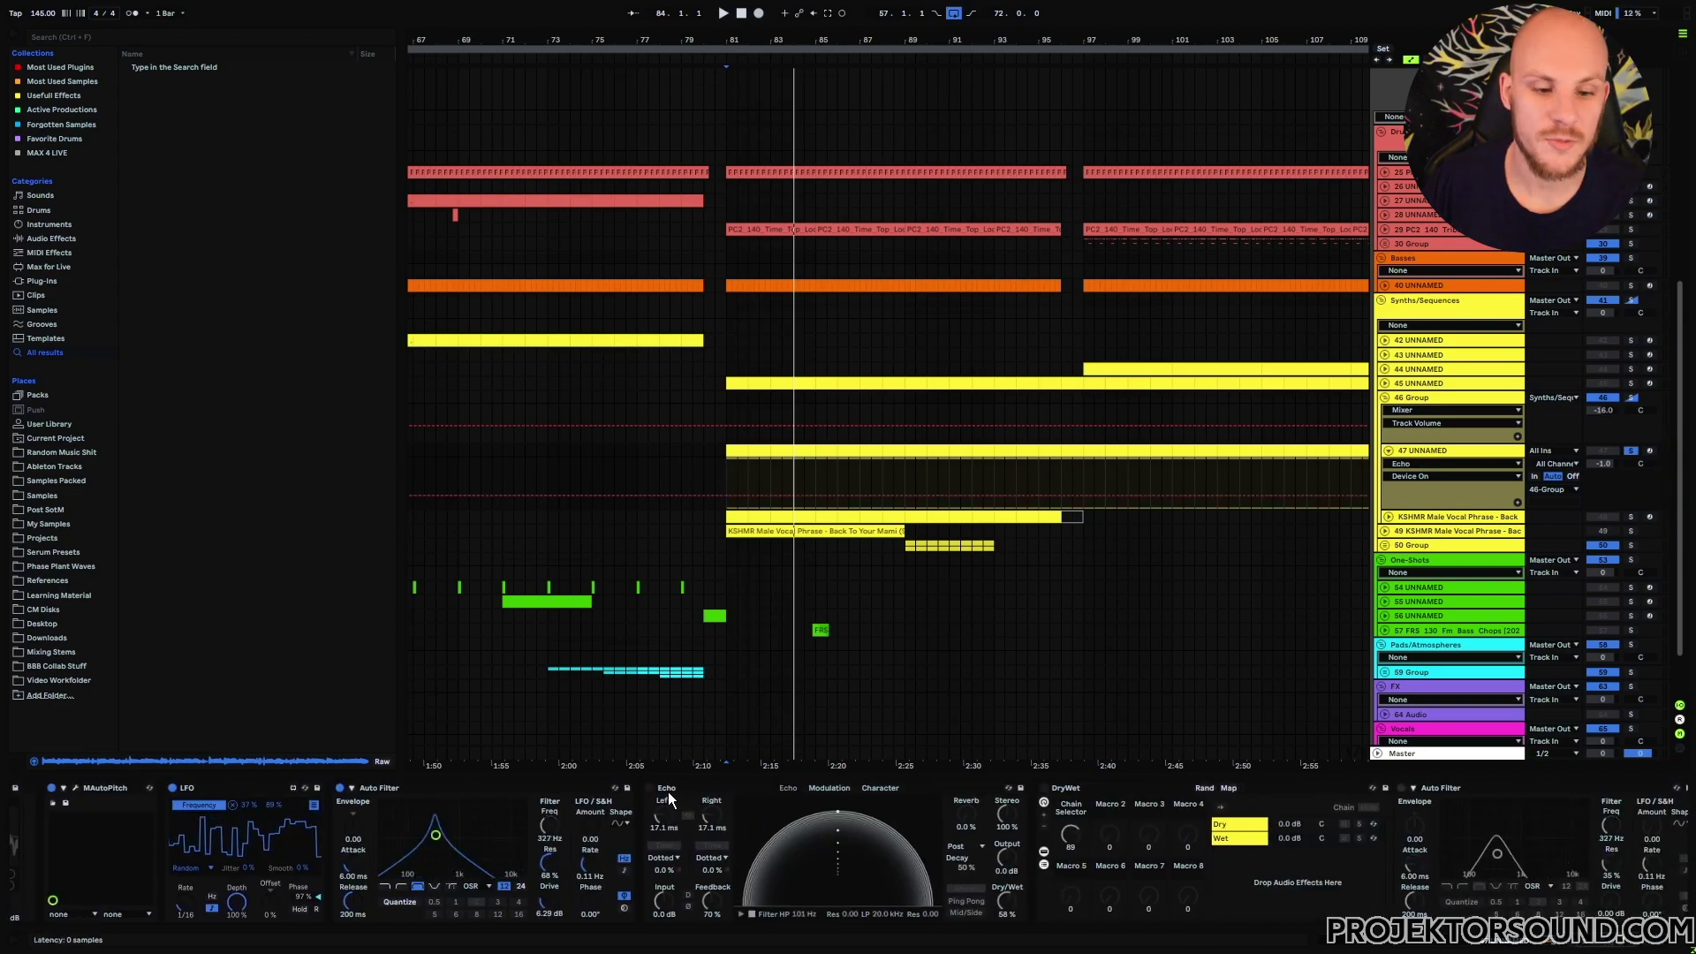
{"action": "left_click", "coordinate": [650, 787]}
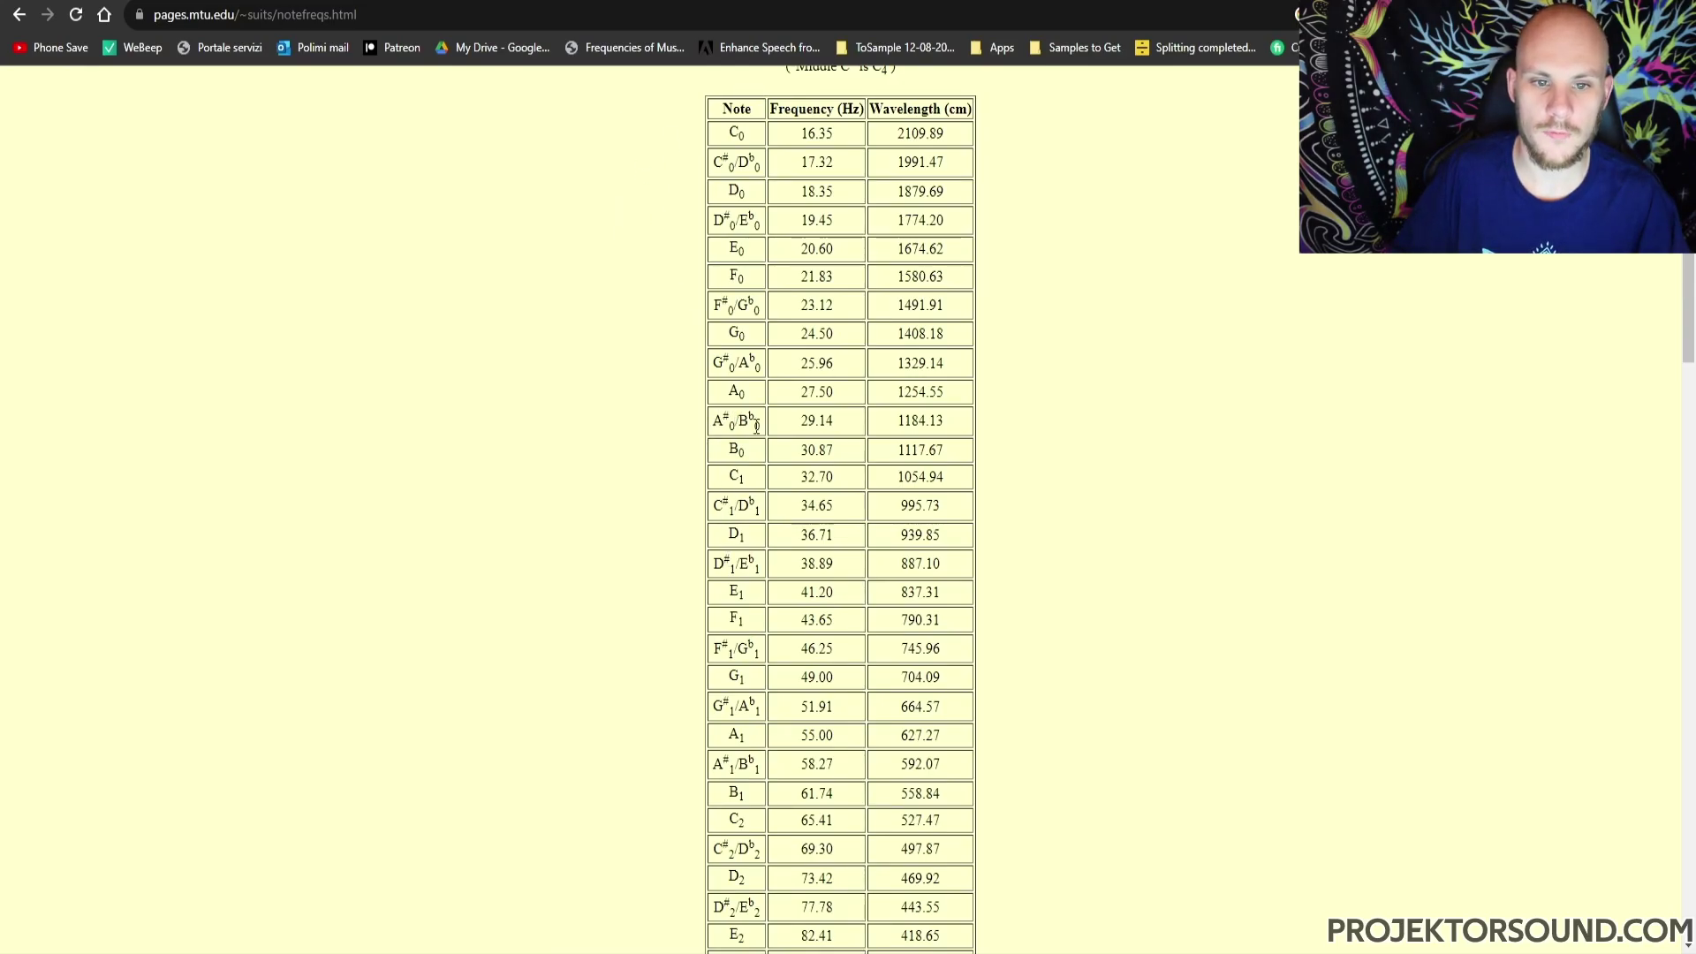
{"action": "scroll", "coordinate": [853, 426], "scroll_direction": "down", "scroll_amount": 3}
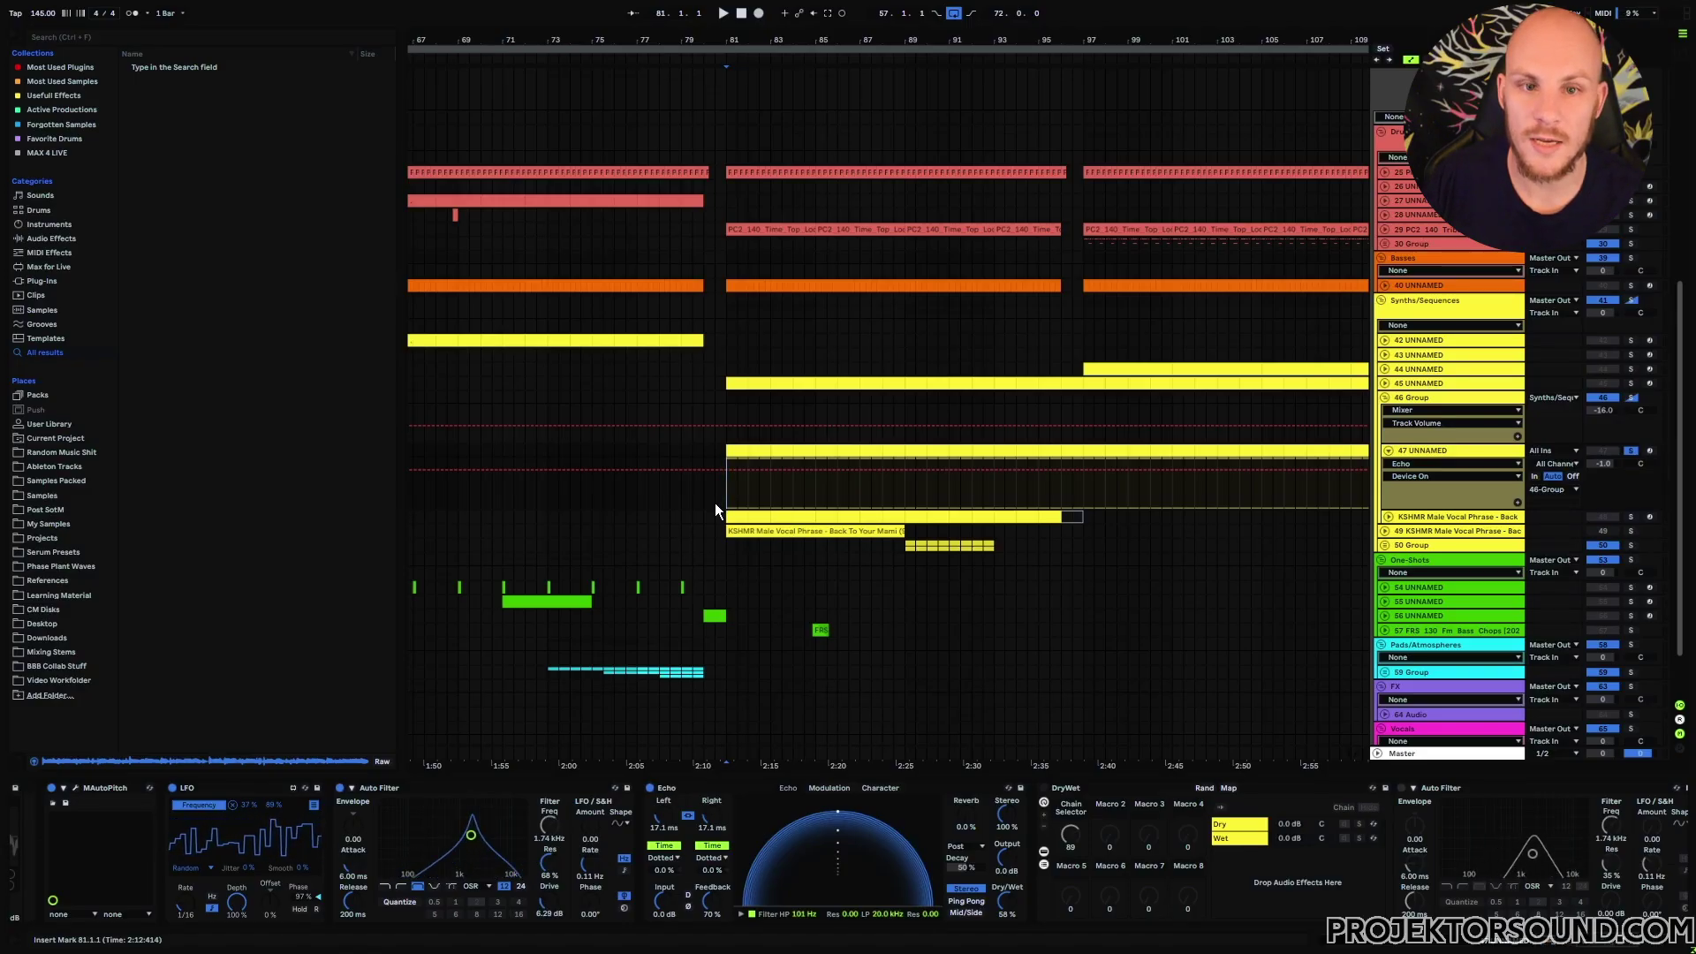
Play the project and compare the vocal chop with Echo bypassed, then switched back on.
{"action": "key", "text": "space"}
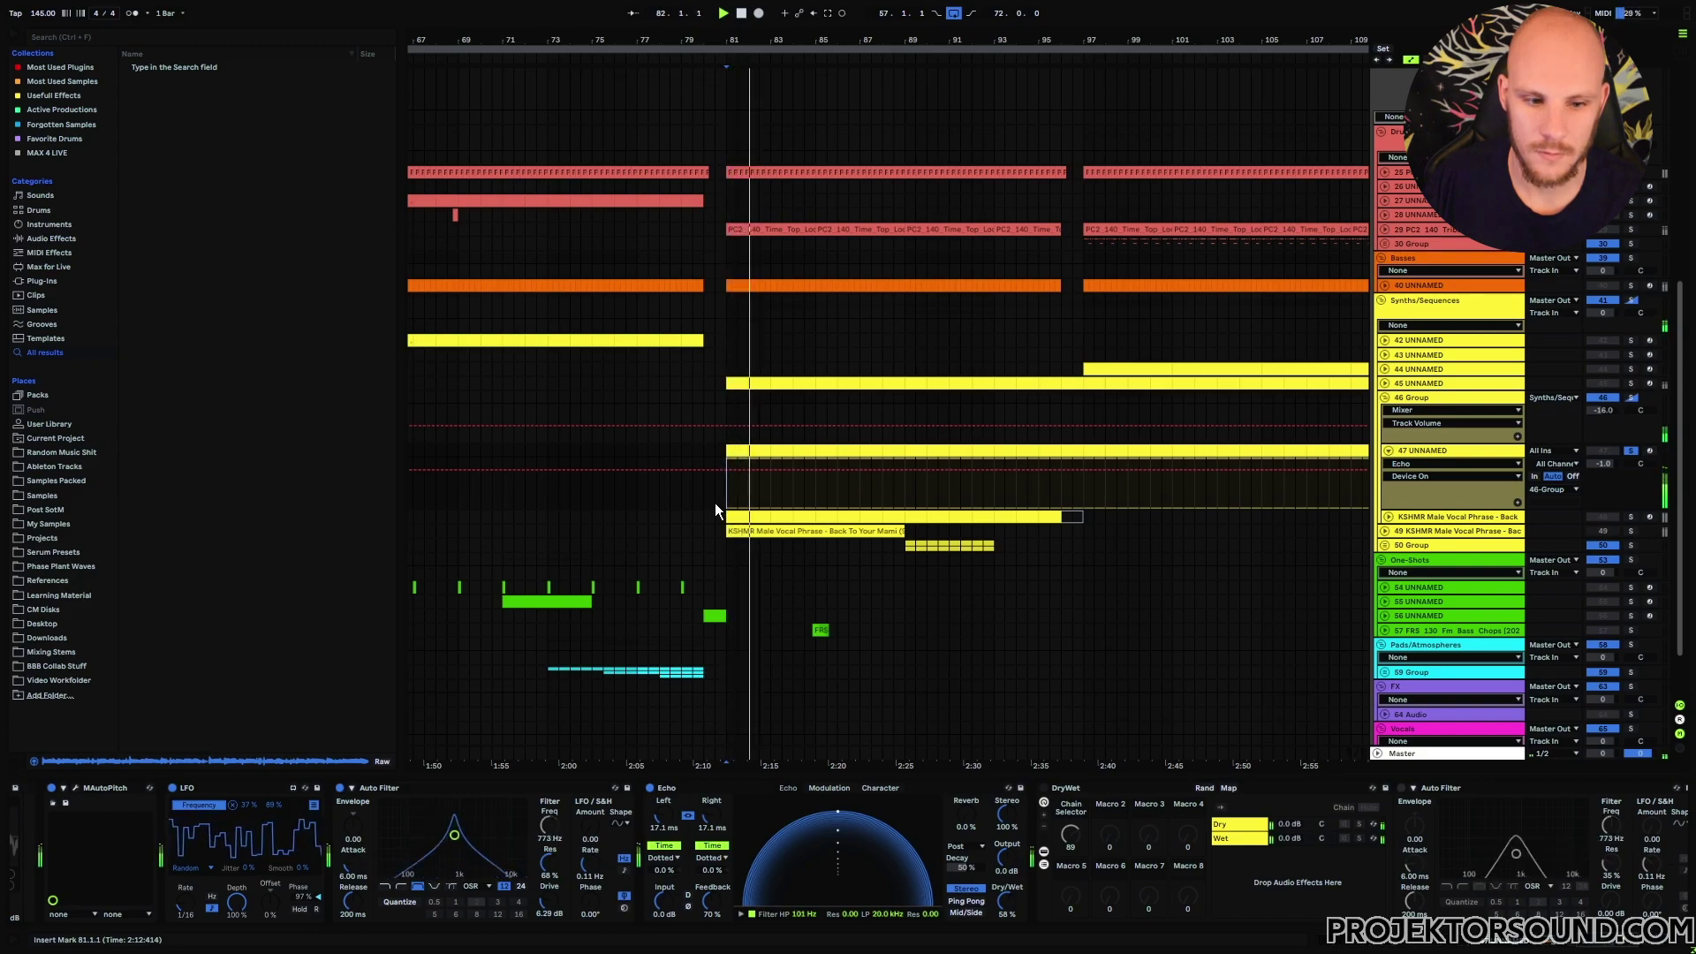
{"action": "left_click", "coordinate": [649, 787]}
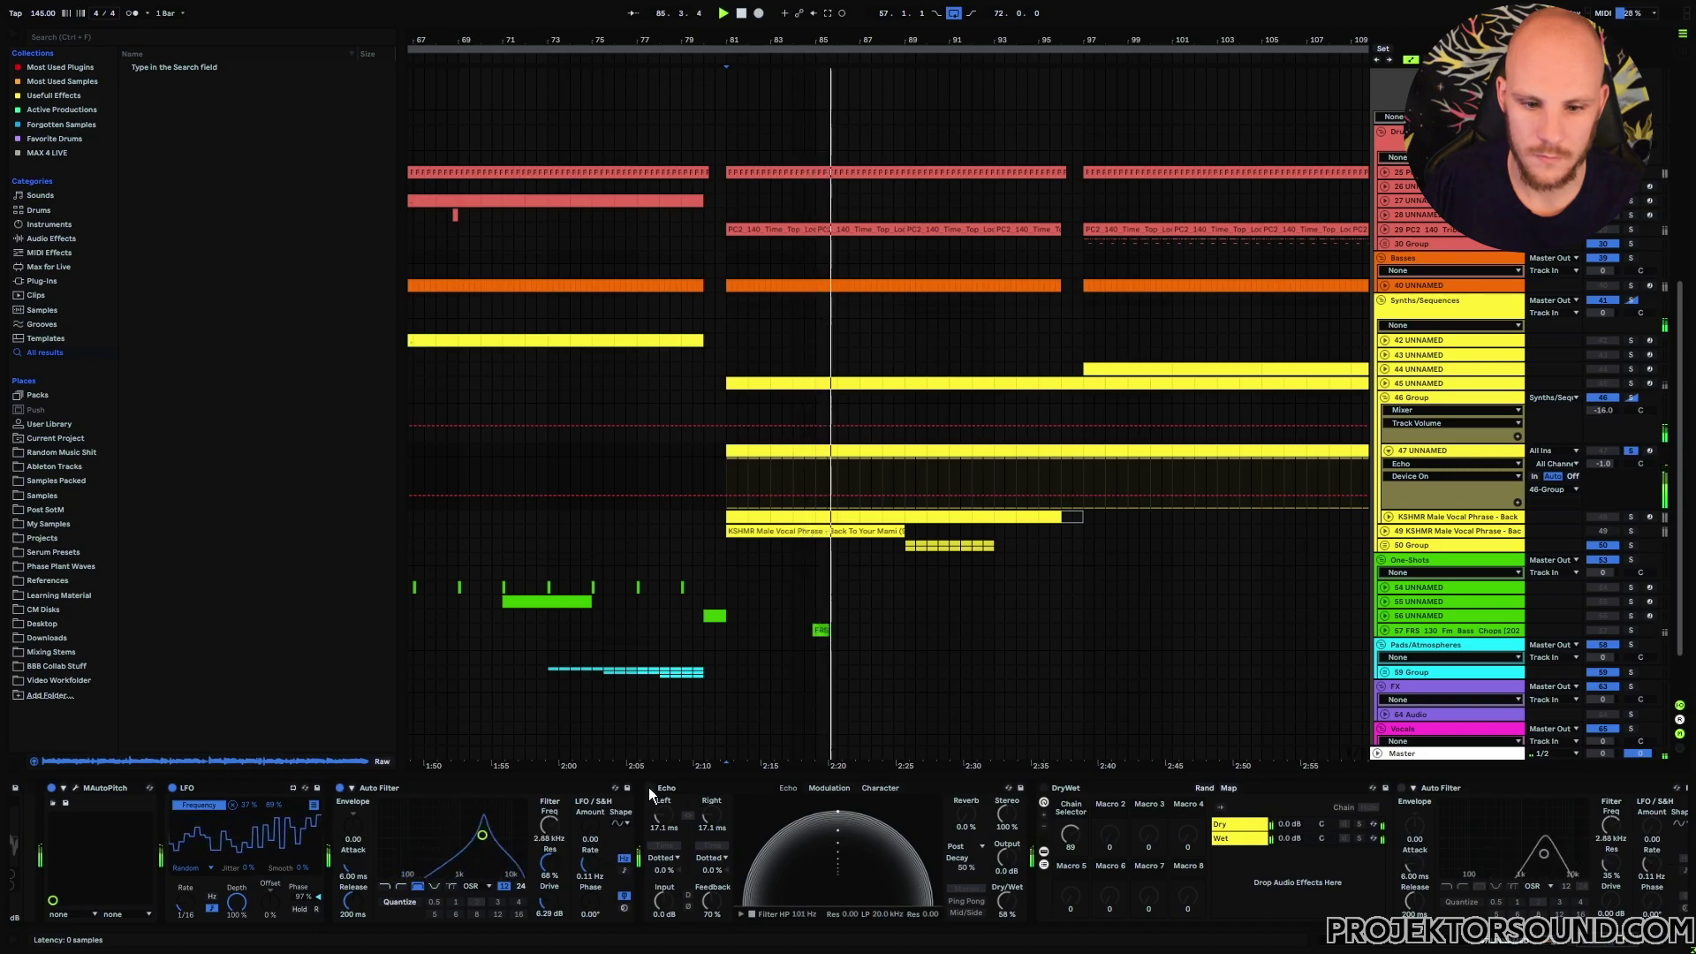
{"action": "left_click", "coordinate": [650, 787]}
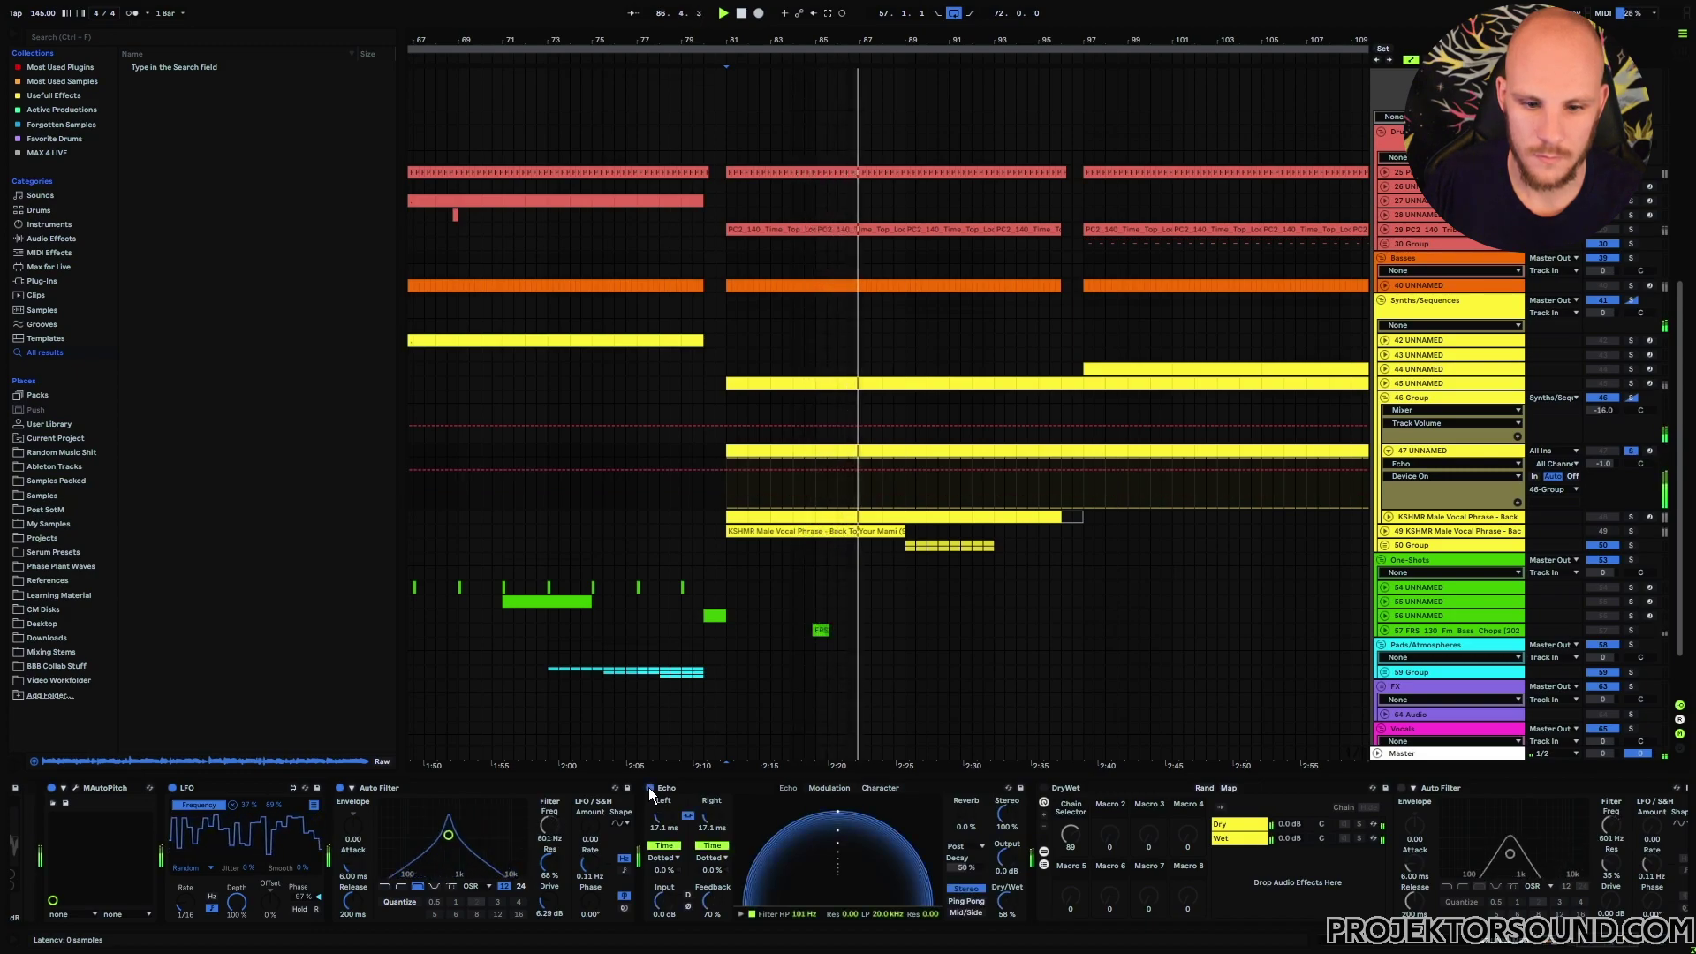
{"action": "scroll", "coordinate": [367, 787], "scroll_direction": "right", "scroll_amount": 5}
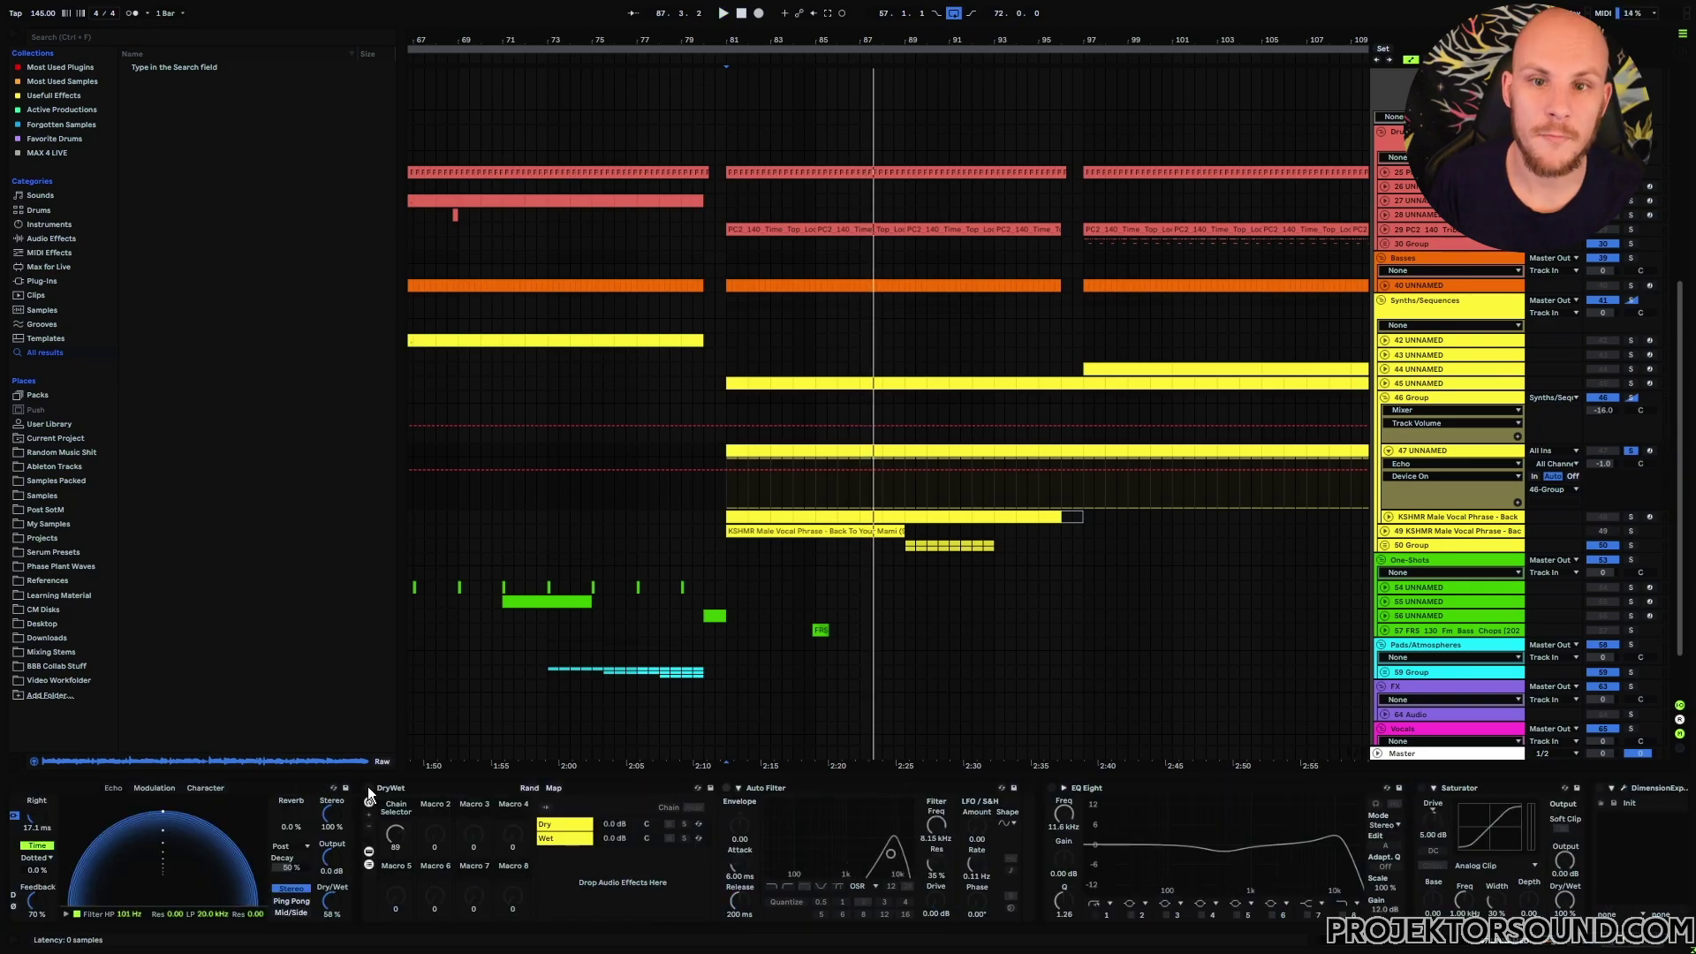
{"action": "left_click", "coordinate": [378, 789]}
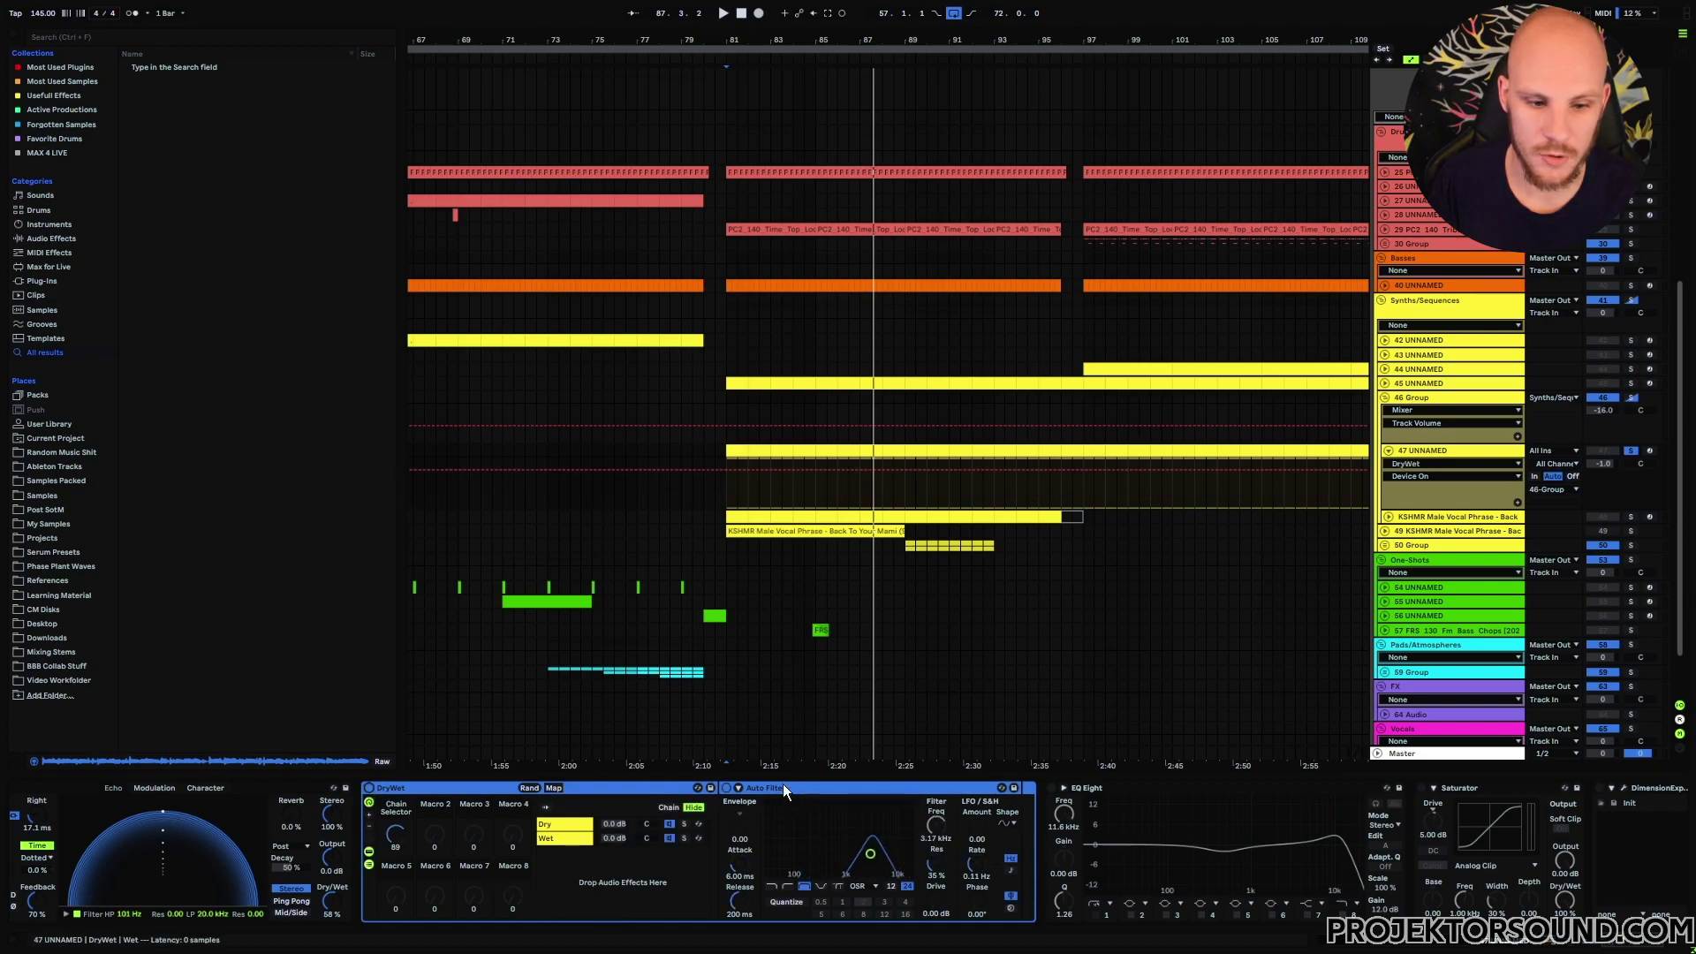
{"action": "scroll", "coordinate": [954, 831], "scroll_direction": "left", "scroll_amount": 5}
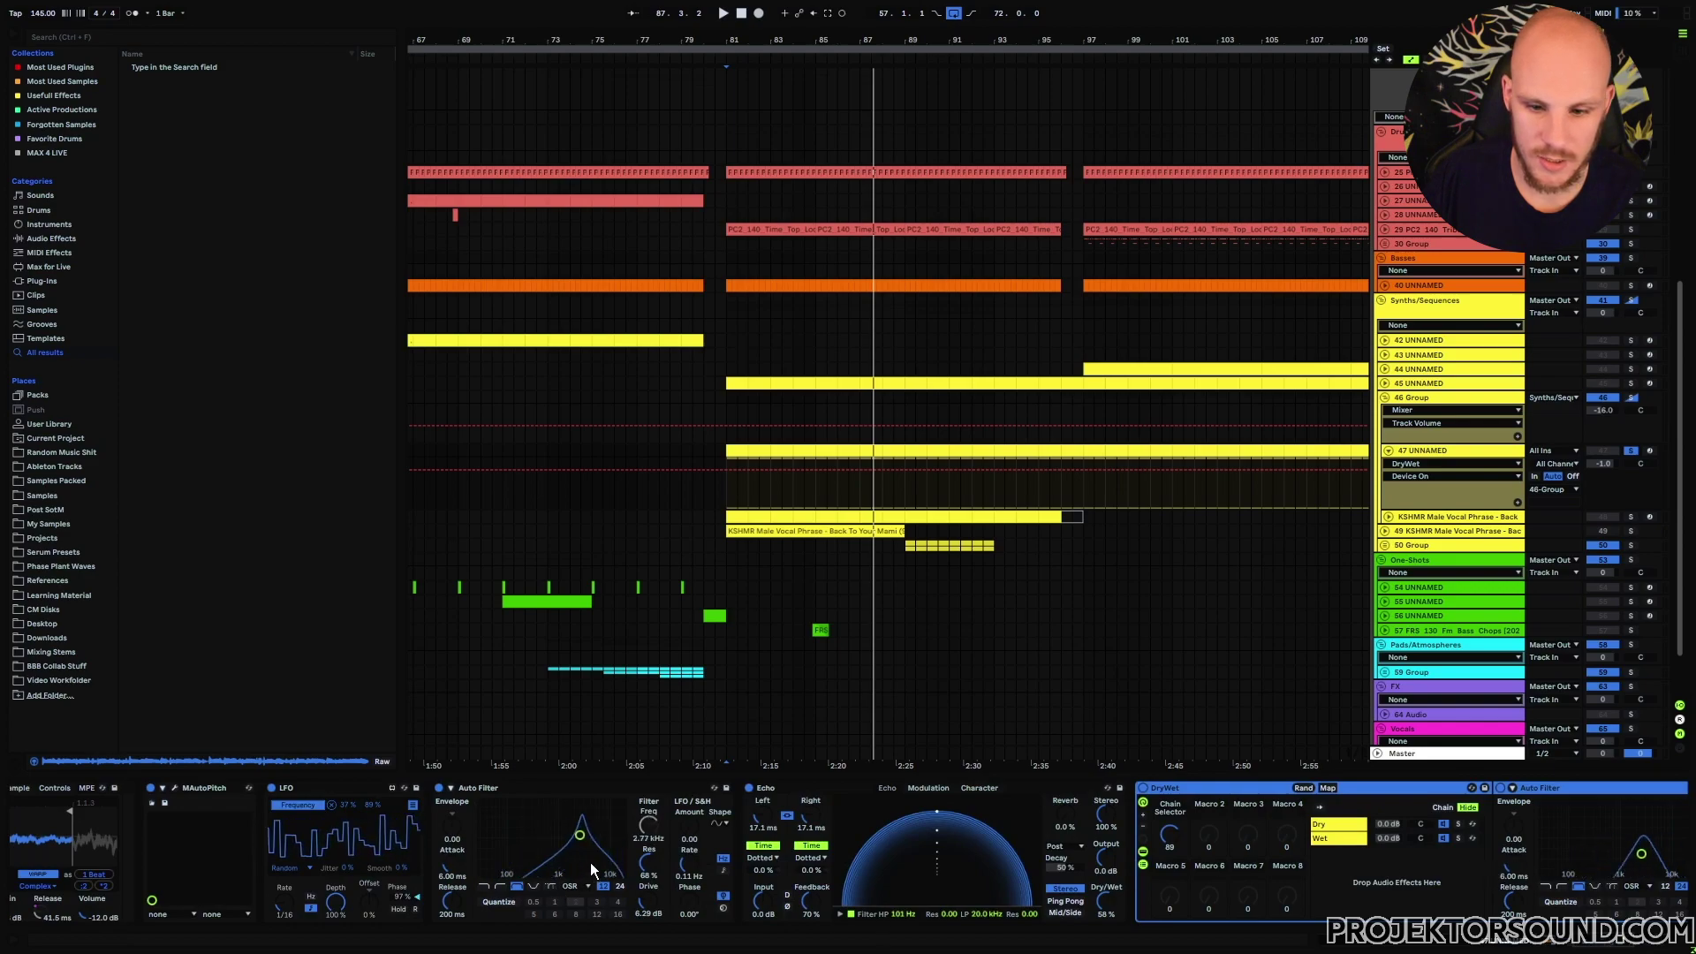
{"action": "scroll", "coordinate": [952, 789], "scroll_direction": "right", "scroll_amount": 5}
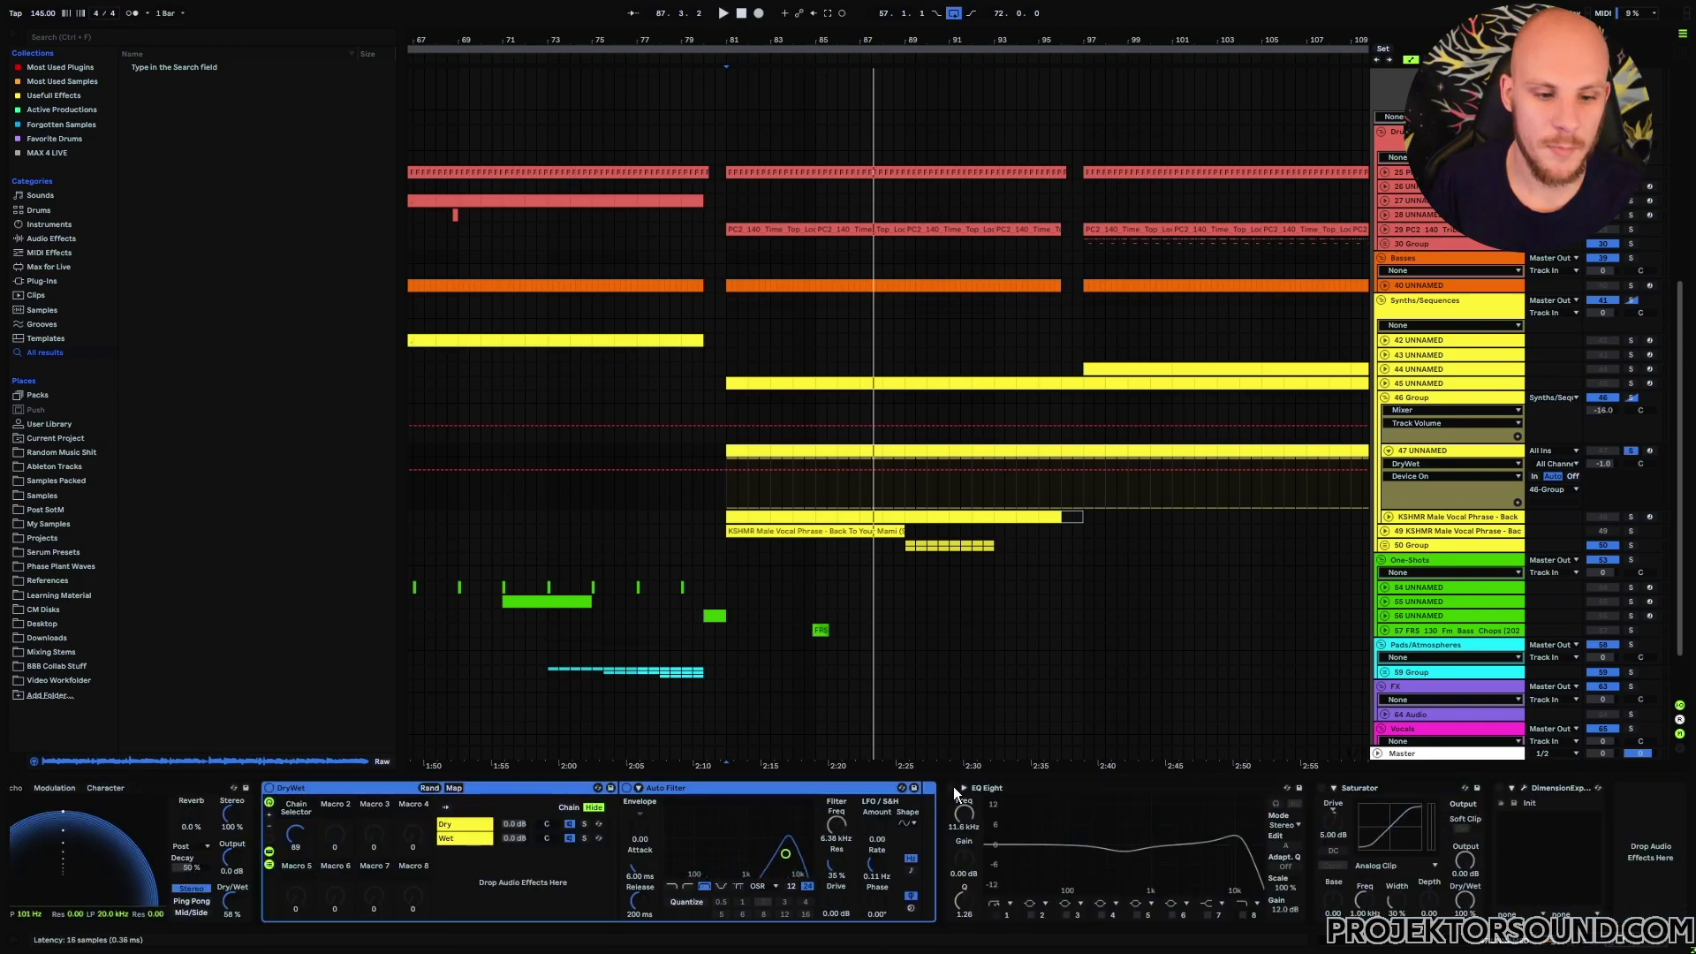
{"action": "left_click", "coordinate": [952, 787]}
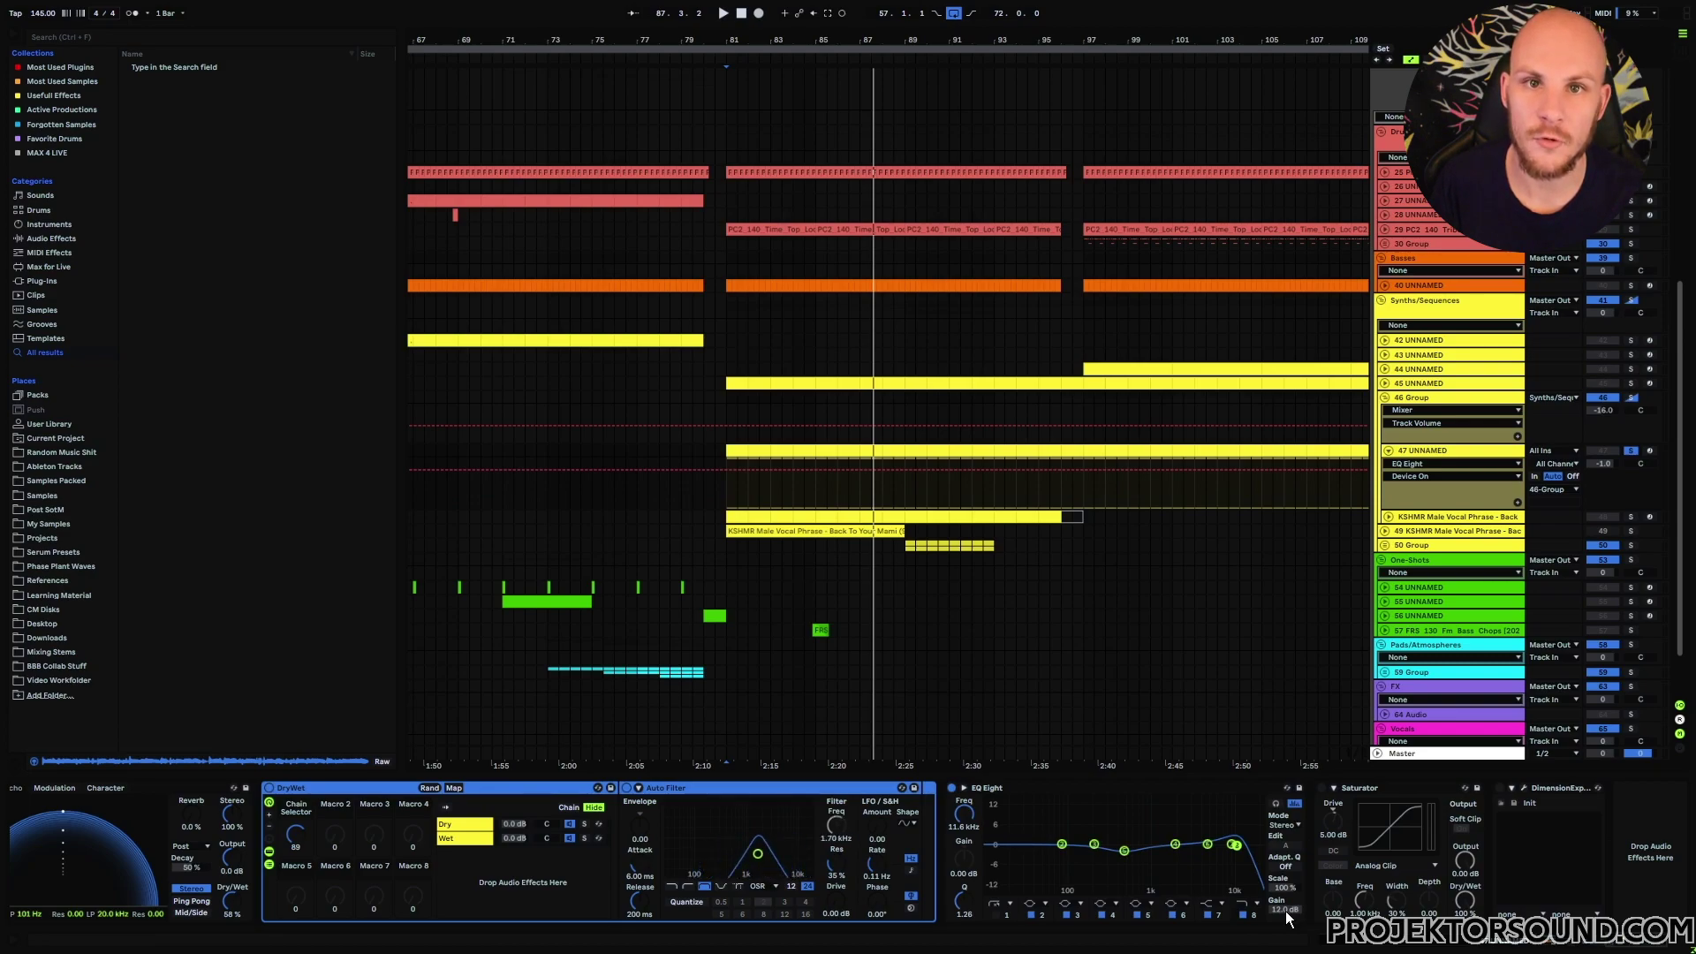
{"action": "left_click", "coordinate": [1344, 818]}
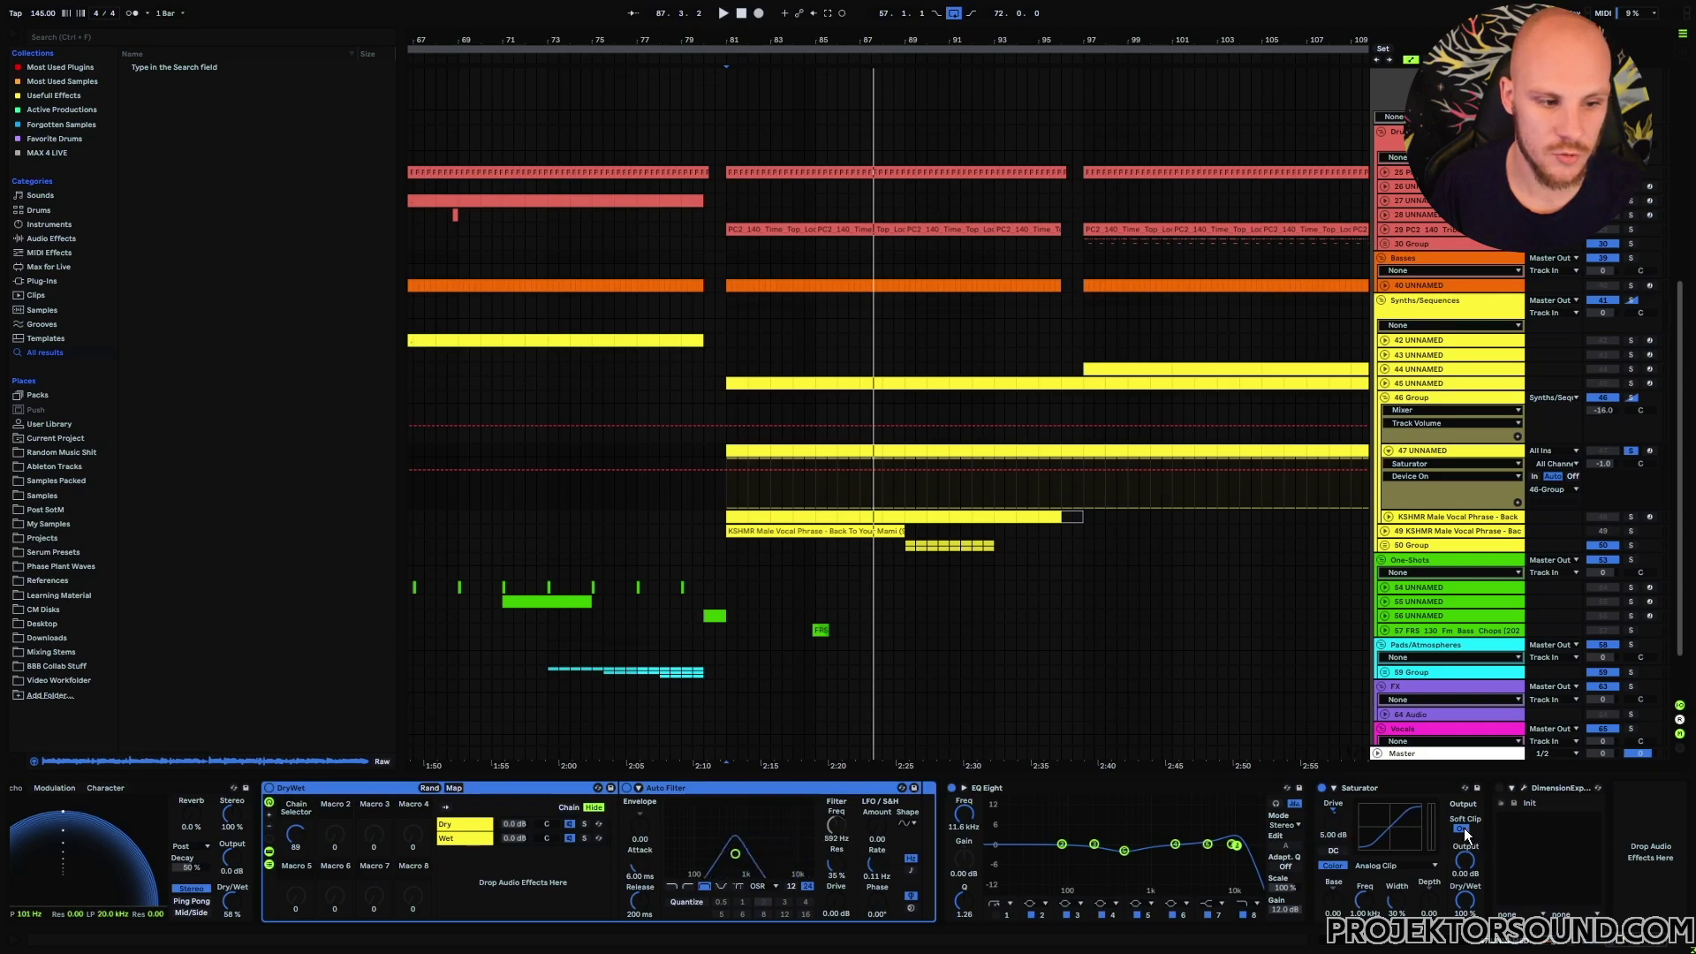
{"action": "left_click", "coordinate": [1498, 786]}
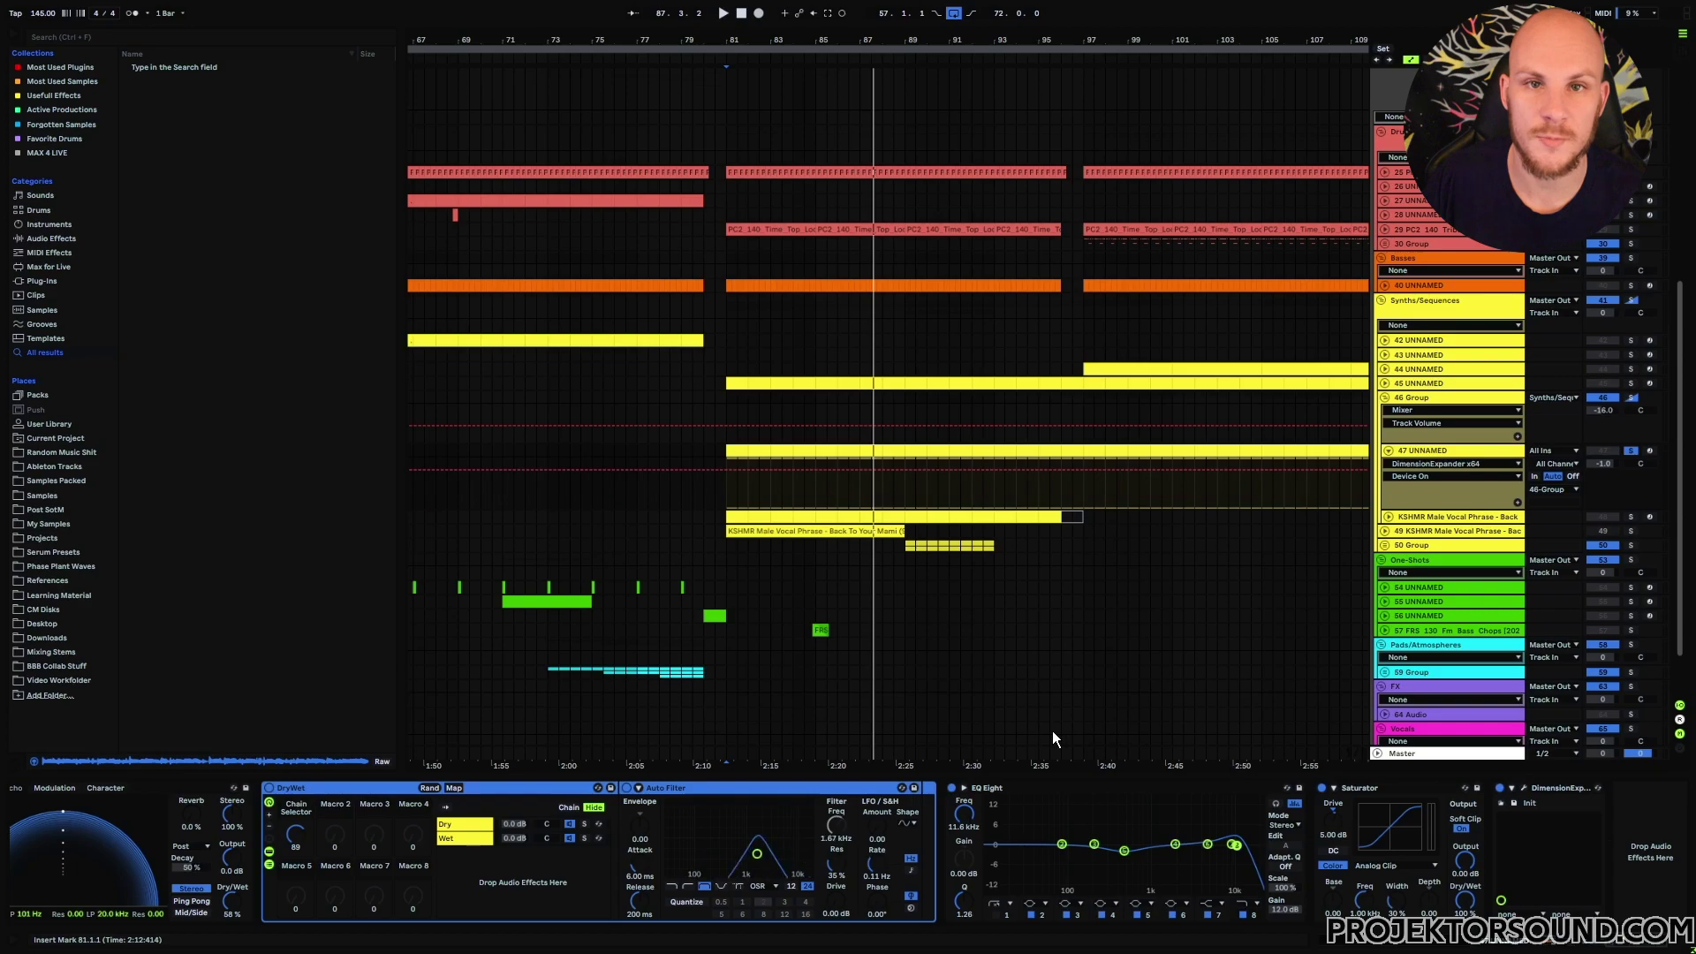
Play the processed vocal chop from bar 81.
{"action": "key", "text": "space"}
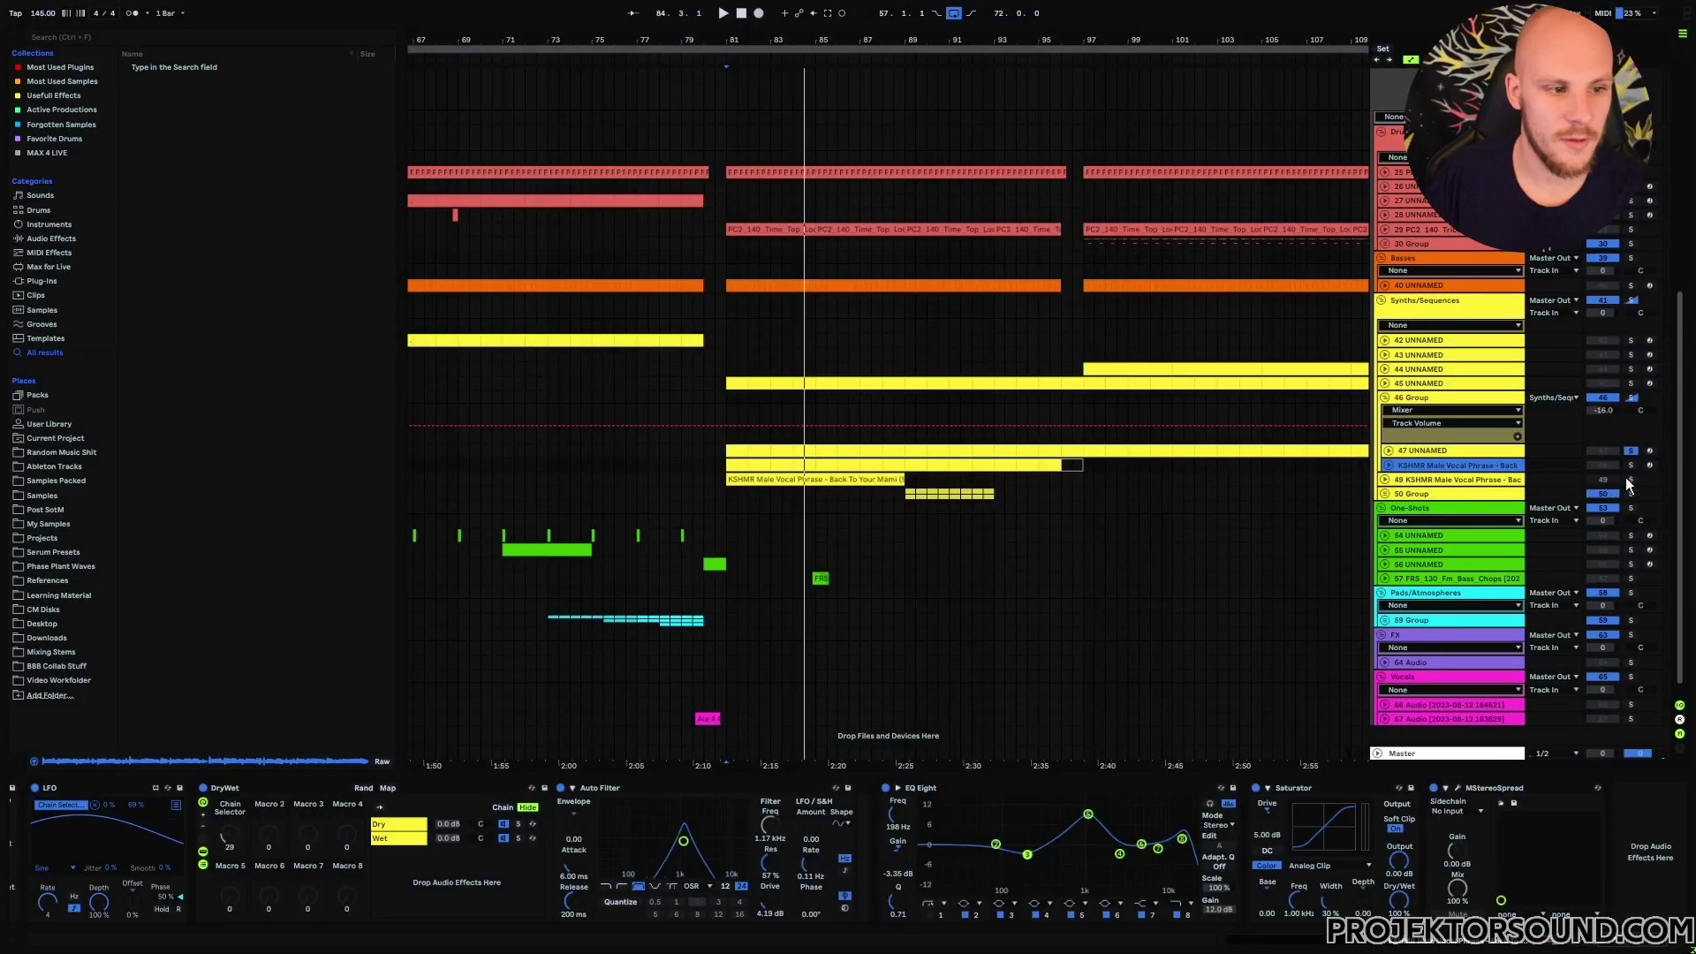
{"action": "left_click", "coordinate": [740, 477]}
{"action": "key", "text": "space"}
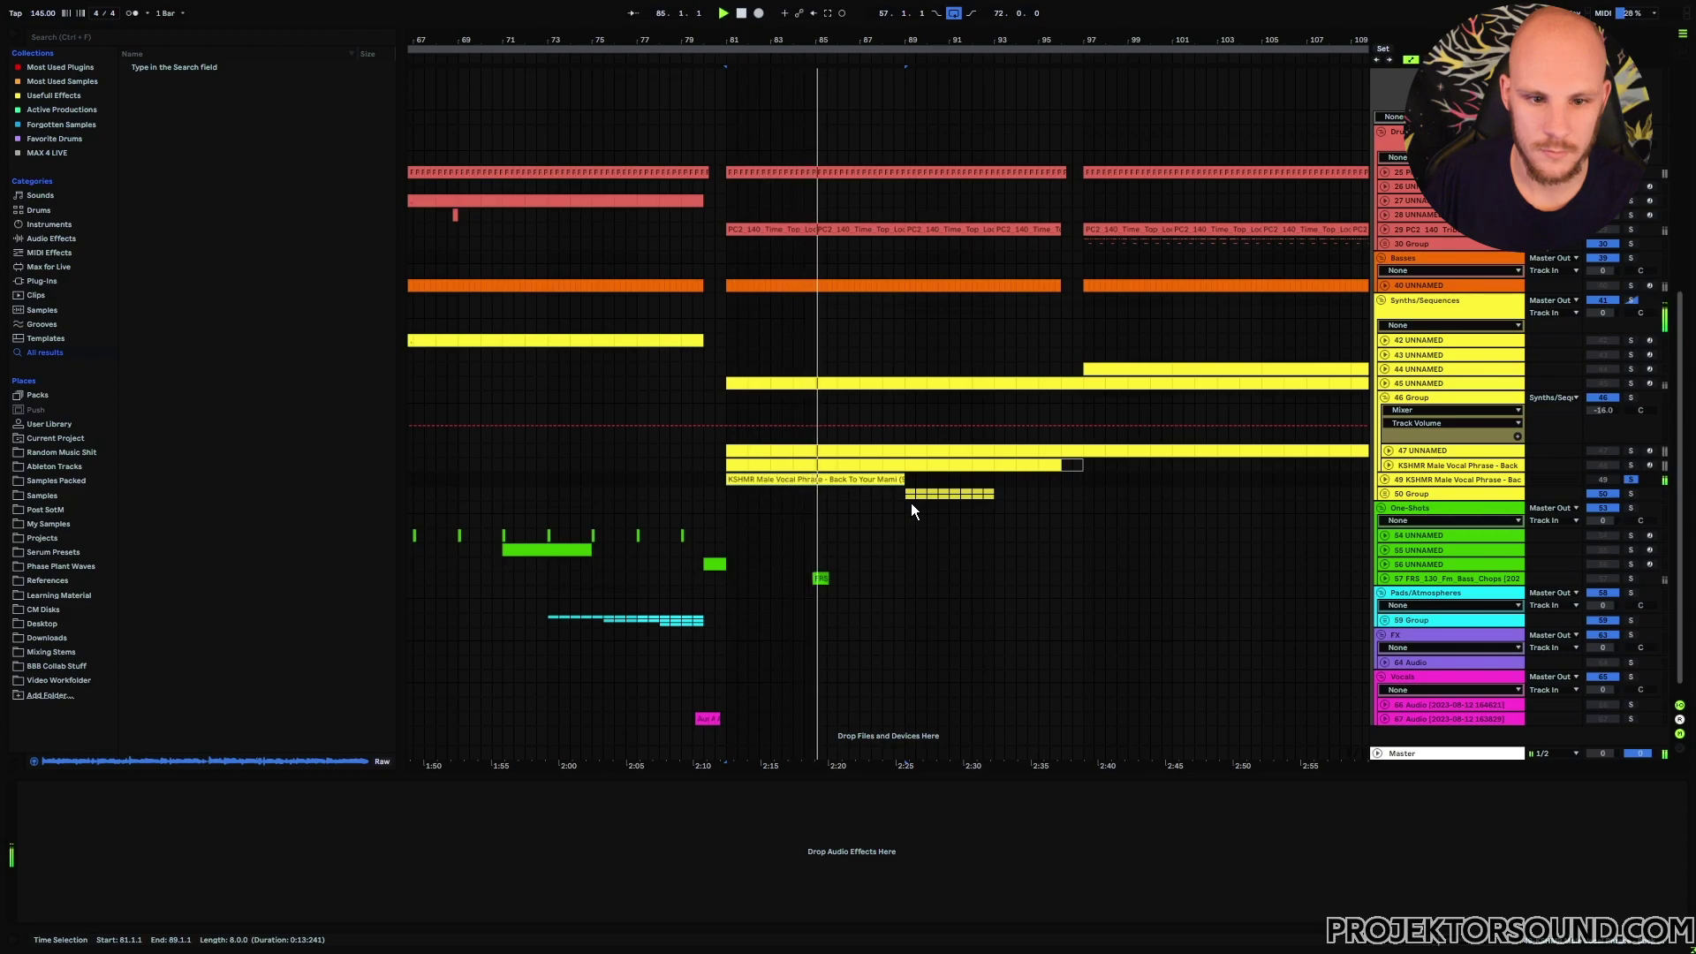
{"action": "left_click", "coordinate": [1457, 466]}
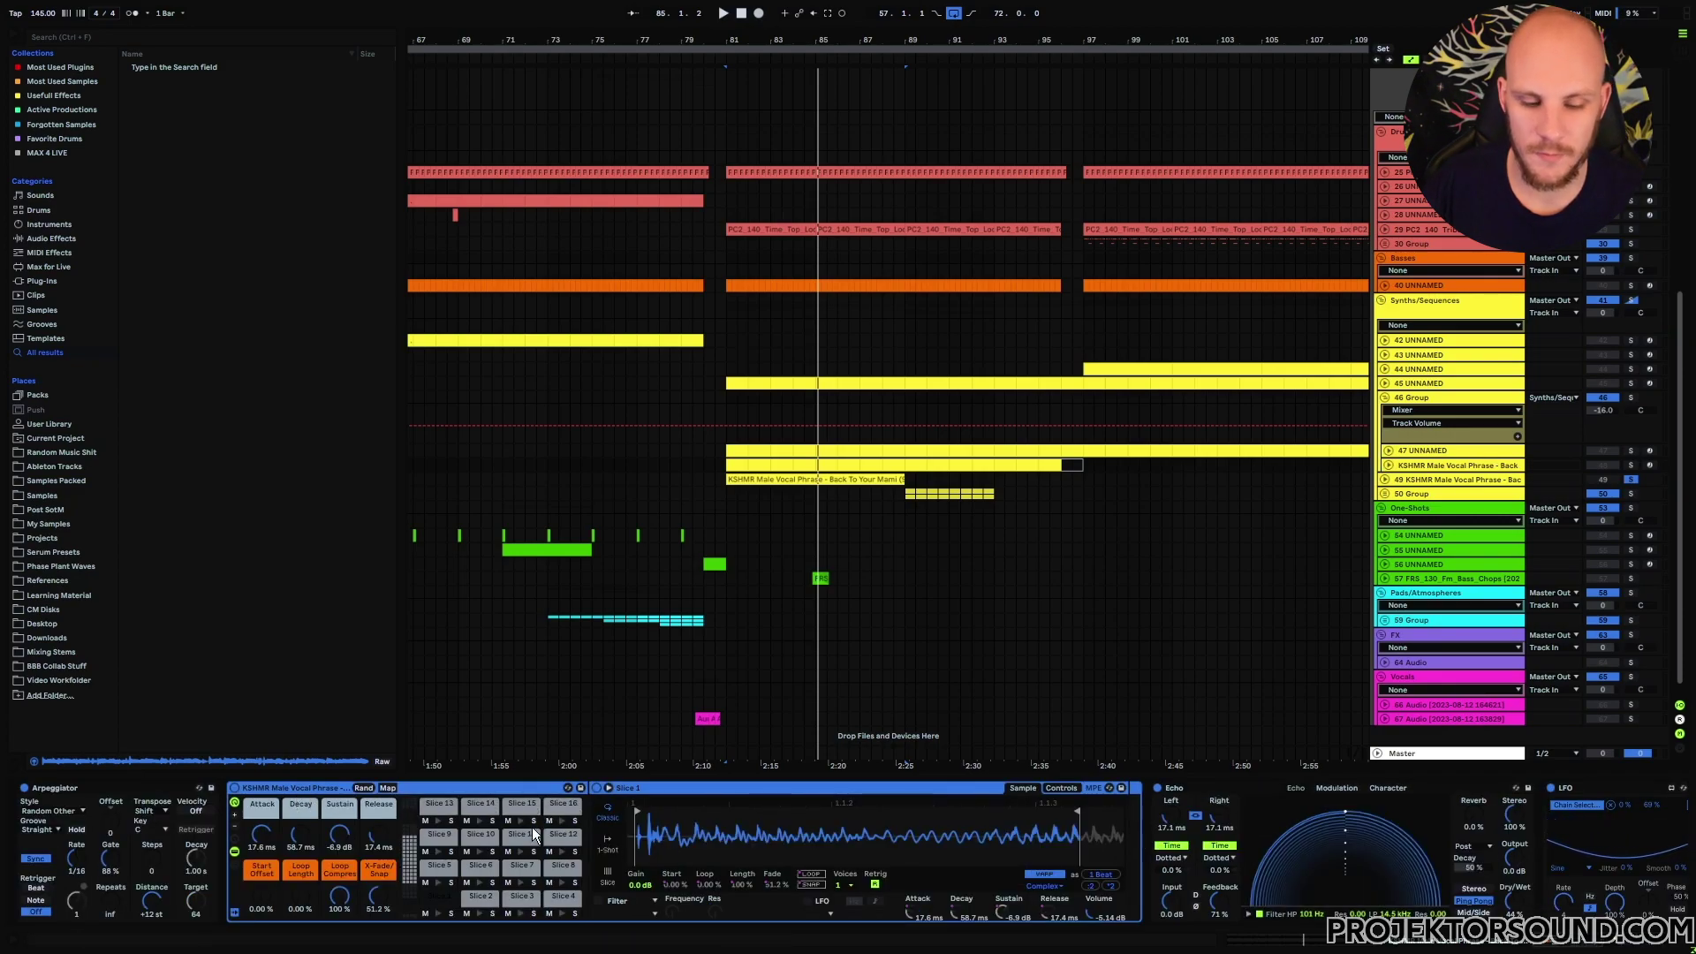
Unfold the vocal chop track's automation, set the start at bar 81 and zoom to bars 80–84.
{"action": "left_click", "coordinate": [70, 788]}
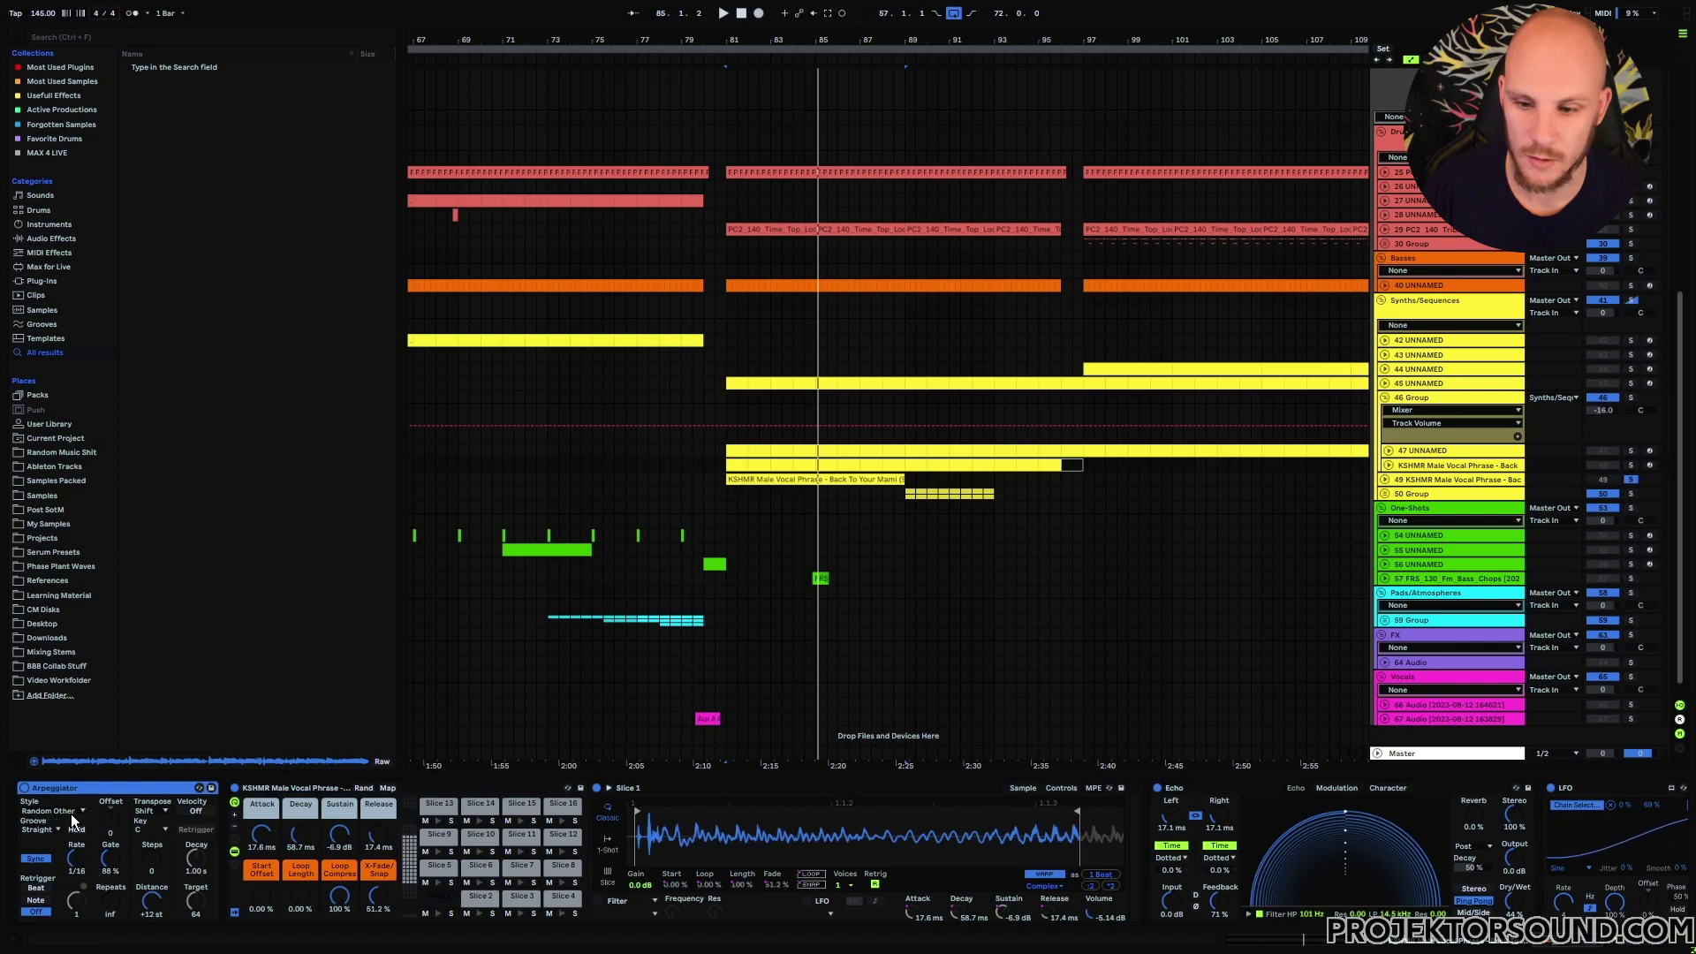
{"action": "left_click", "coordinate": [717, 438]}
{"action": "left_click", "coordinate": [729, 484]}
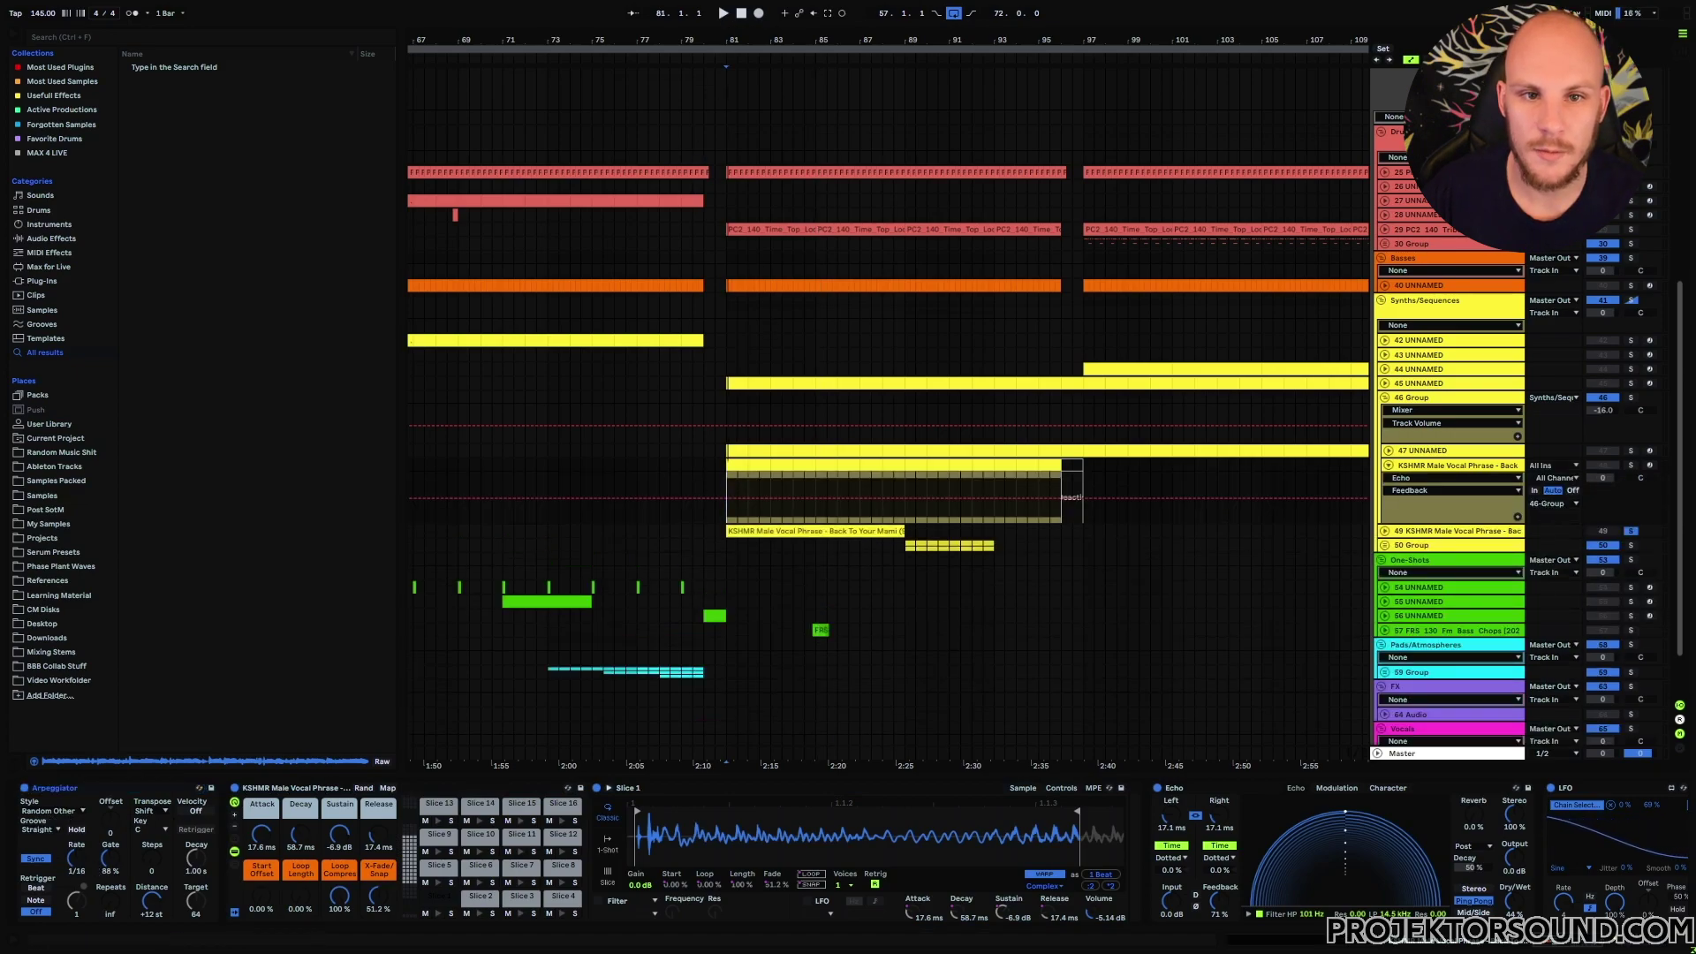
{"action": "key", "text": "plus"}
{"action": "key", "text": "plus"}
{"action": "key", "text": "plus"}
Inspect the first vocal chop clip's 52 MIDI slices, then return to the device chain at bar 81.
{"action": "left_click", "coordinate": [744, 465]}
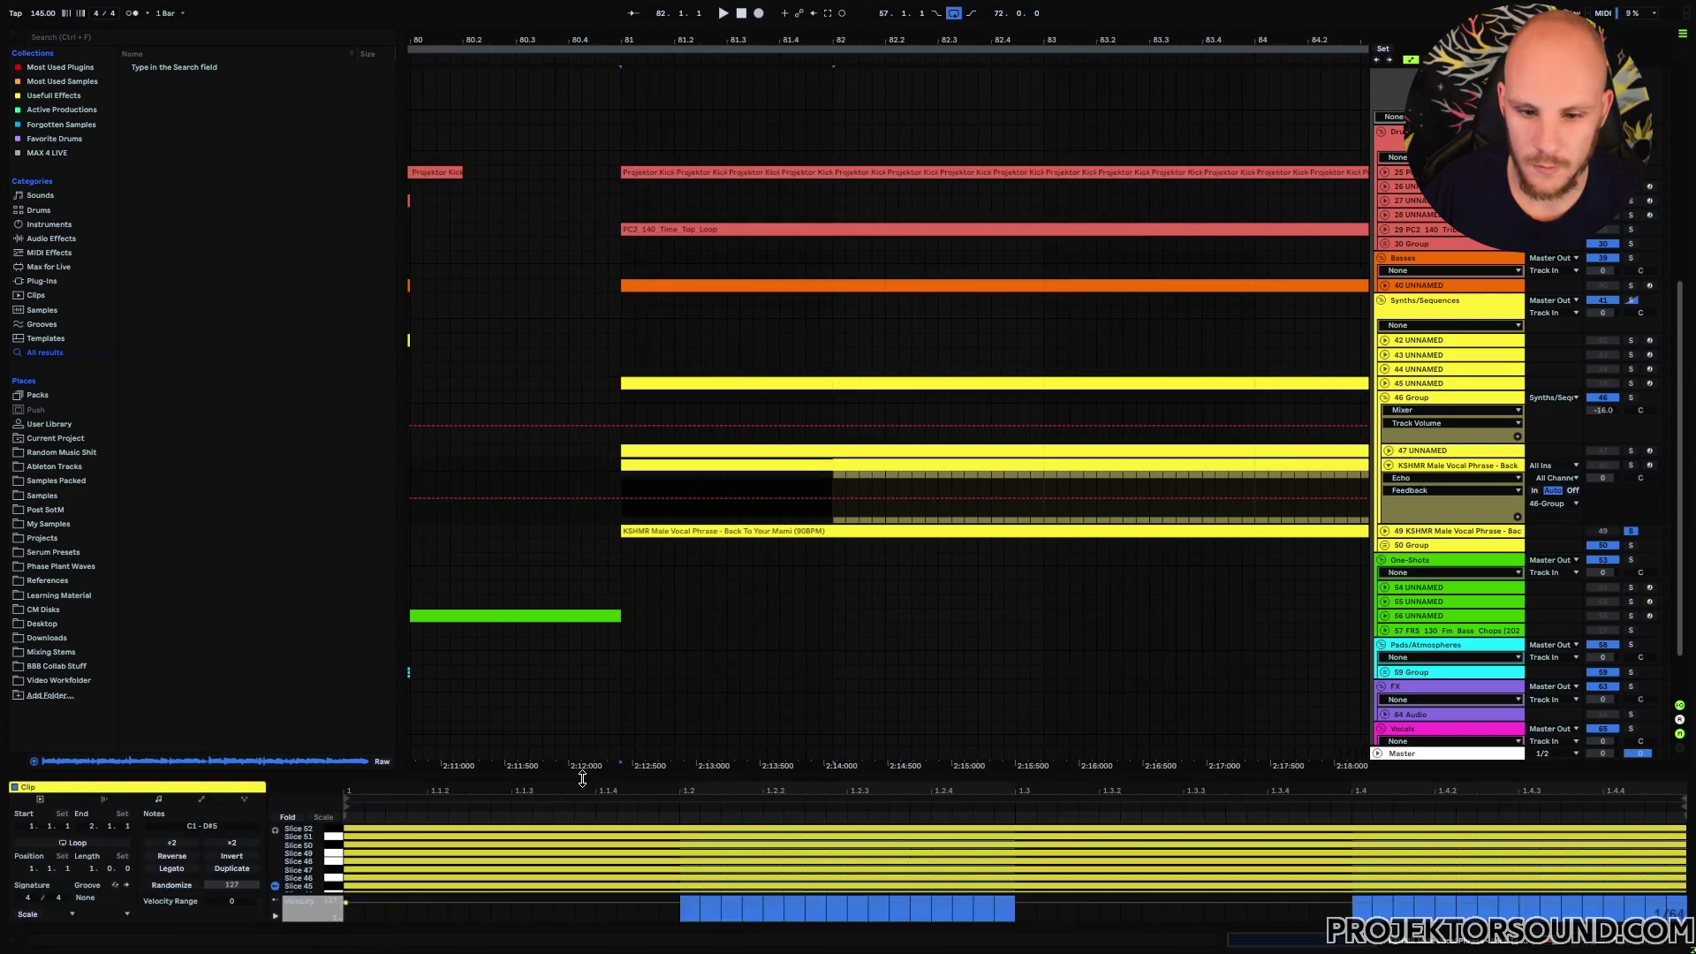
{"action": "left_click_drag", "start_coordinate": [579, 777], "coordinate": [579, 196]}
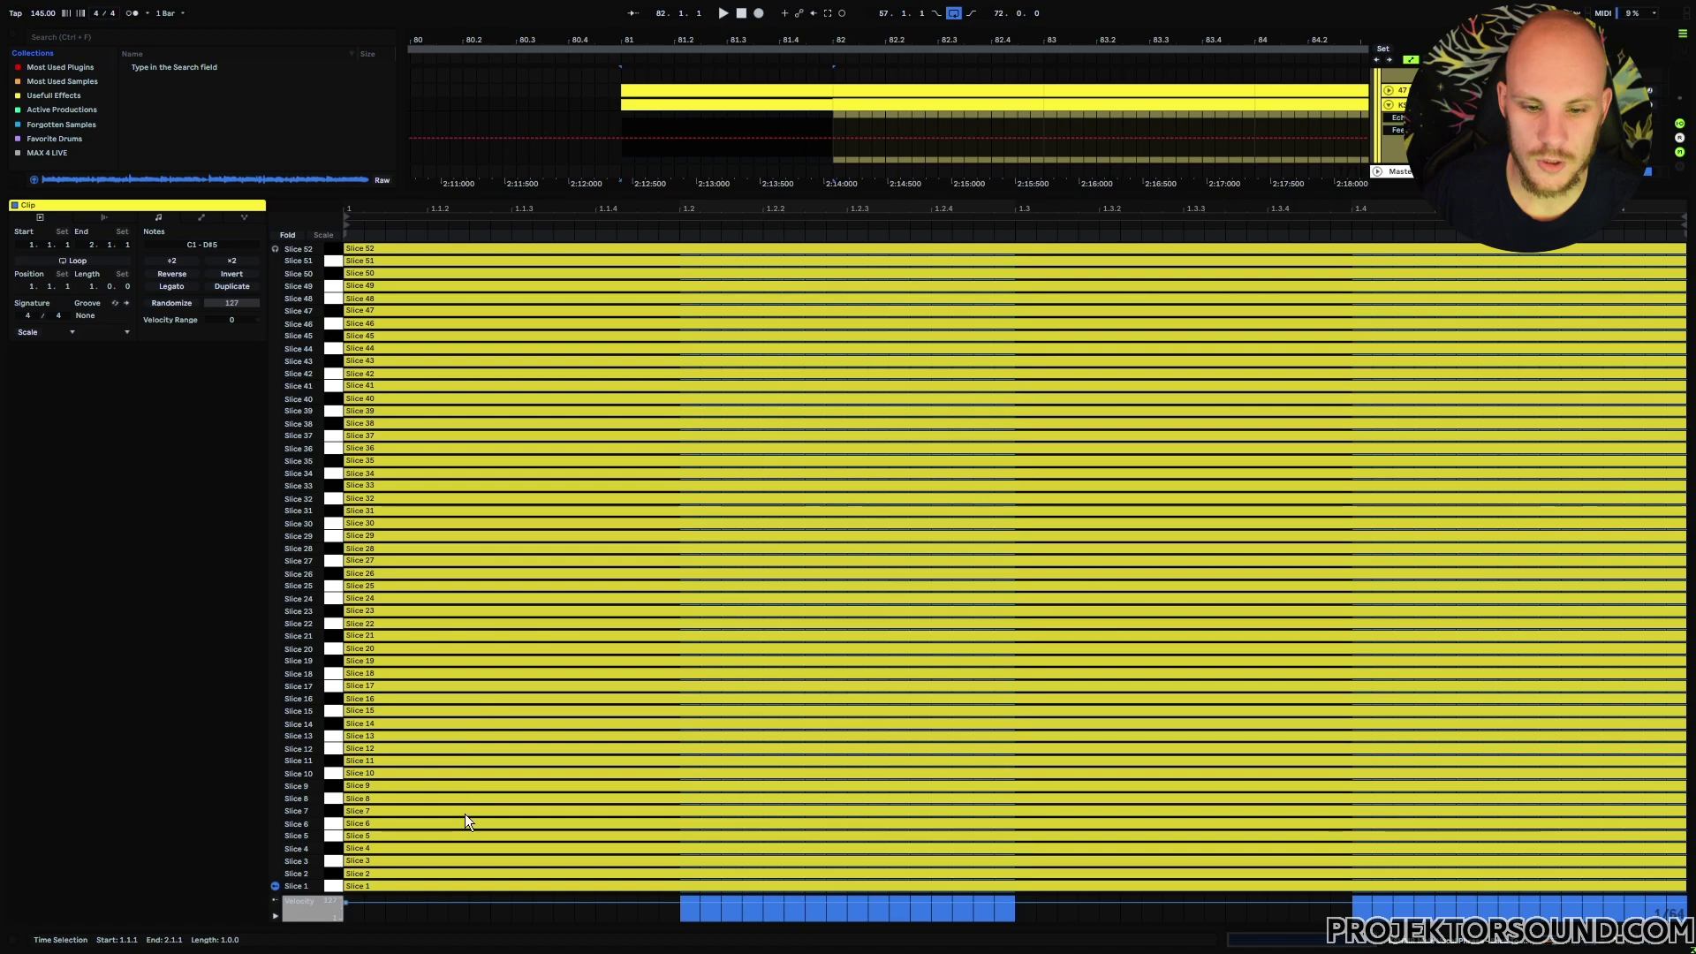
{"action": "key", "text": "shift+Tab"}
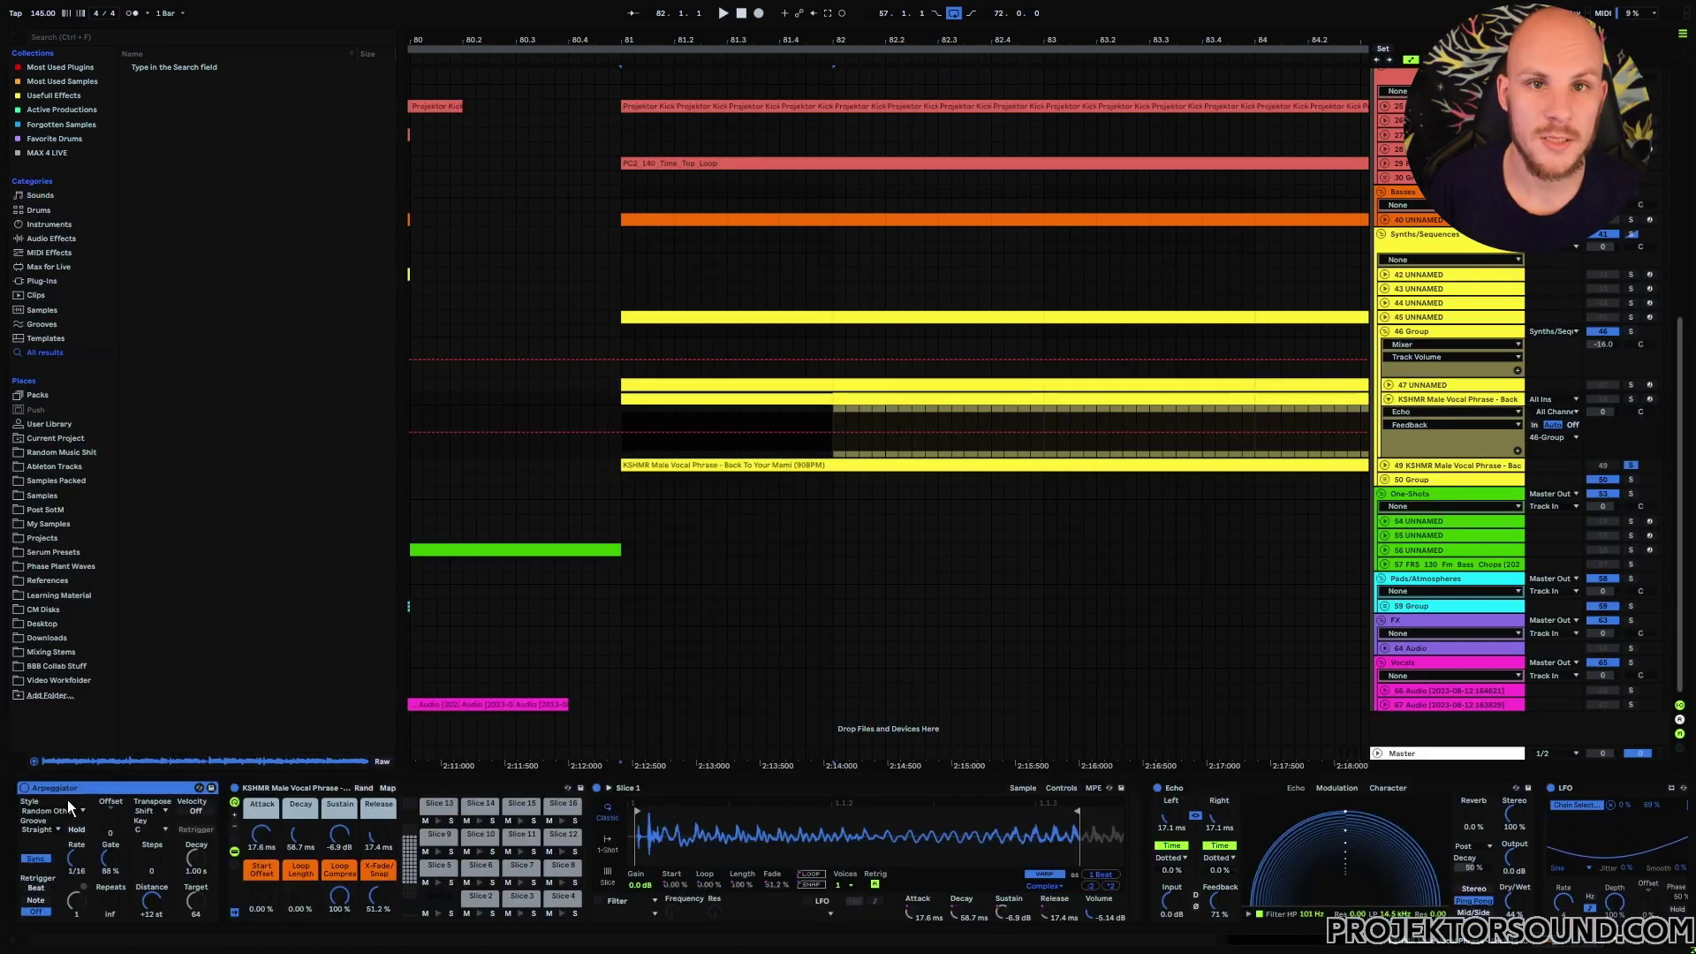
{"action": "left_click", "coordinate": [798, 450]}
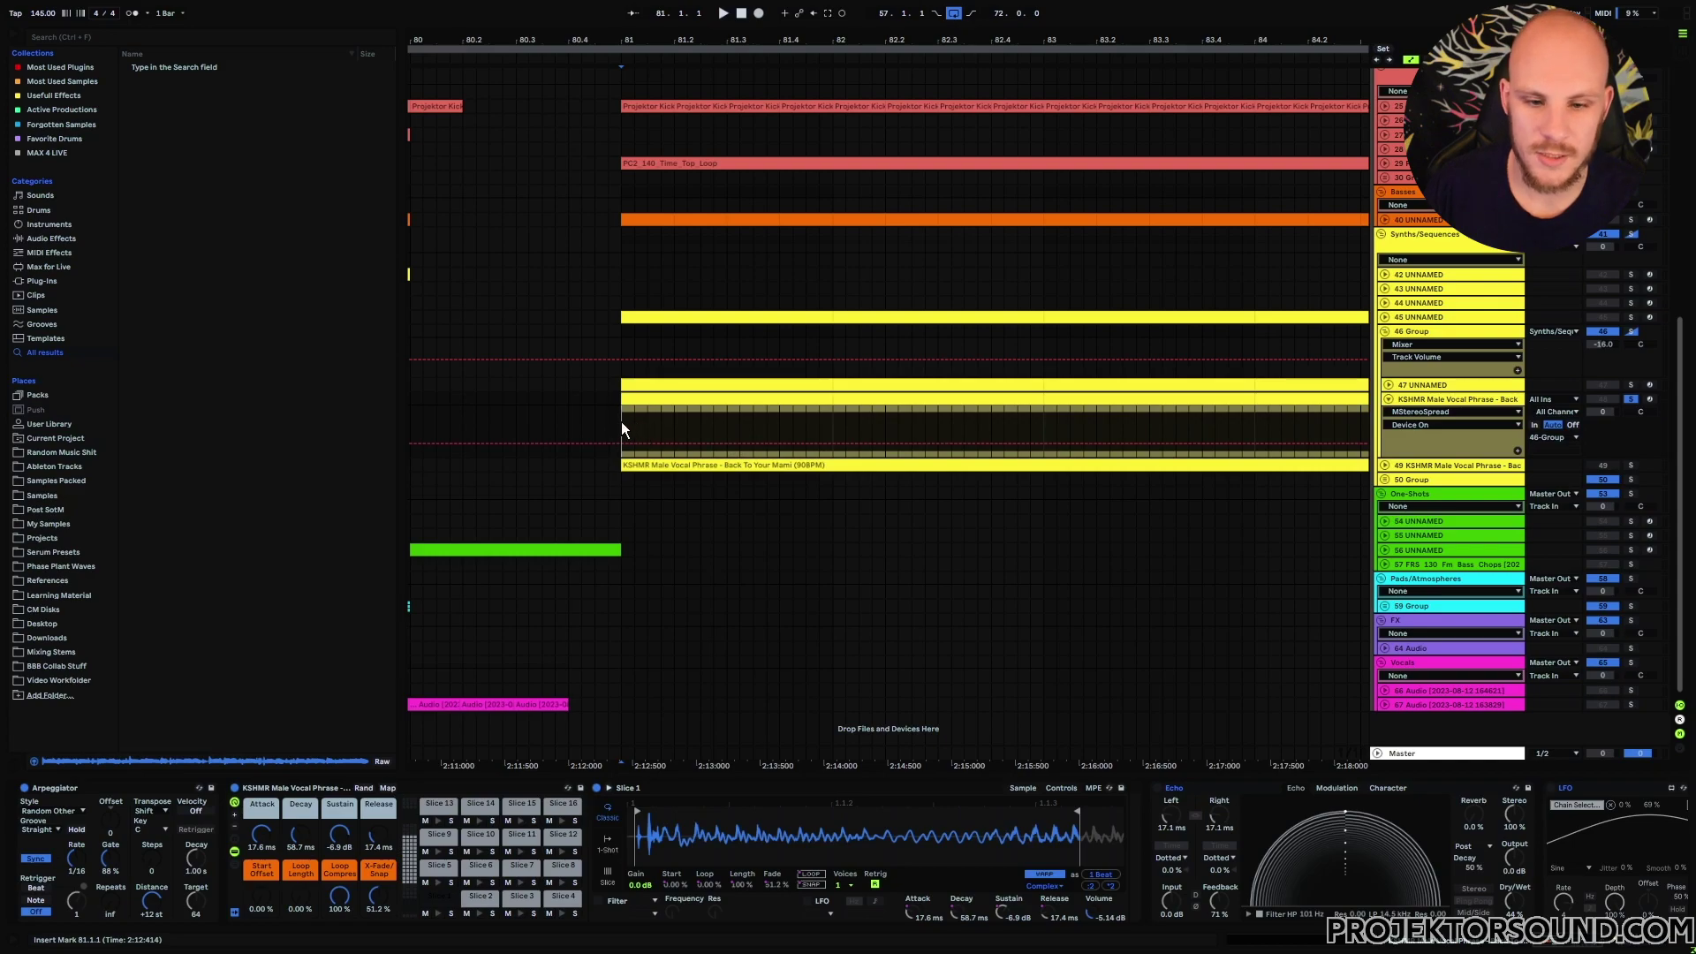
Switch on the vocal chop track's Echo and replay from bar 81.
{"action": "key", "text": "space"}
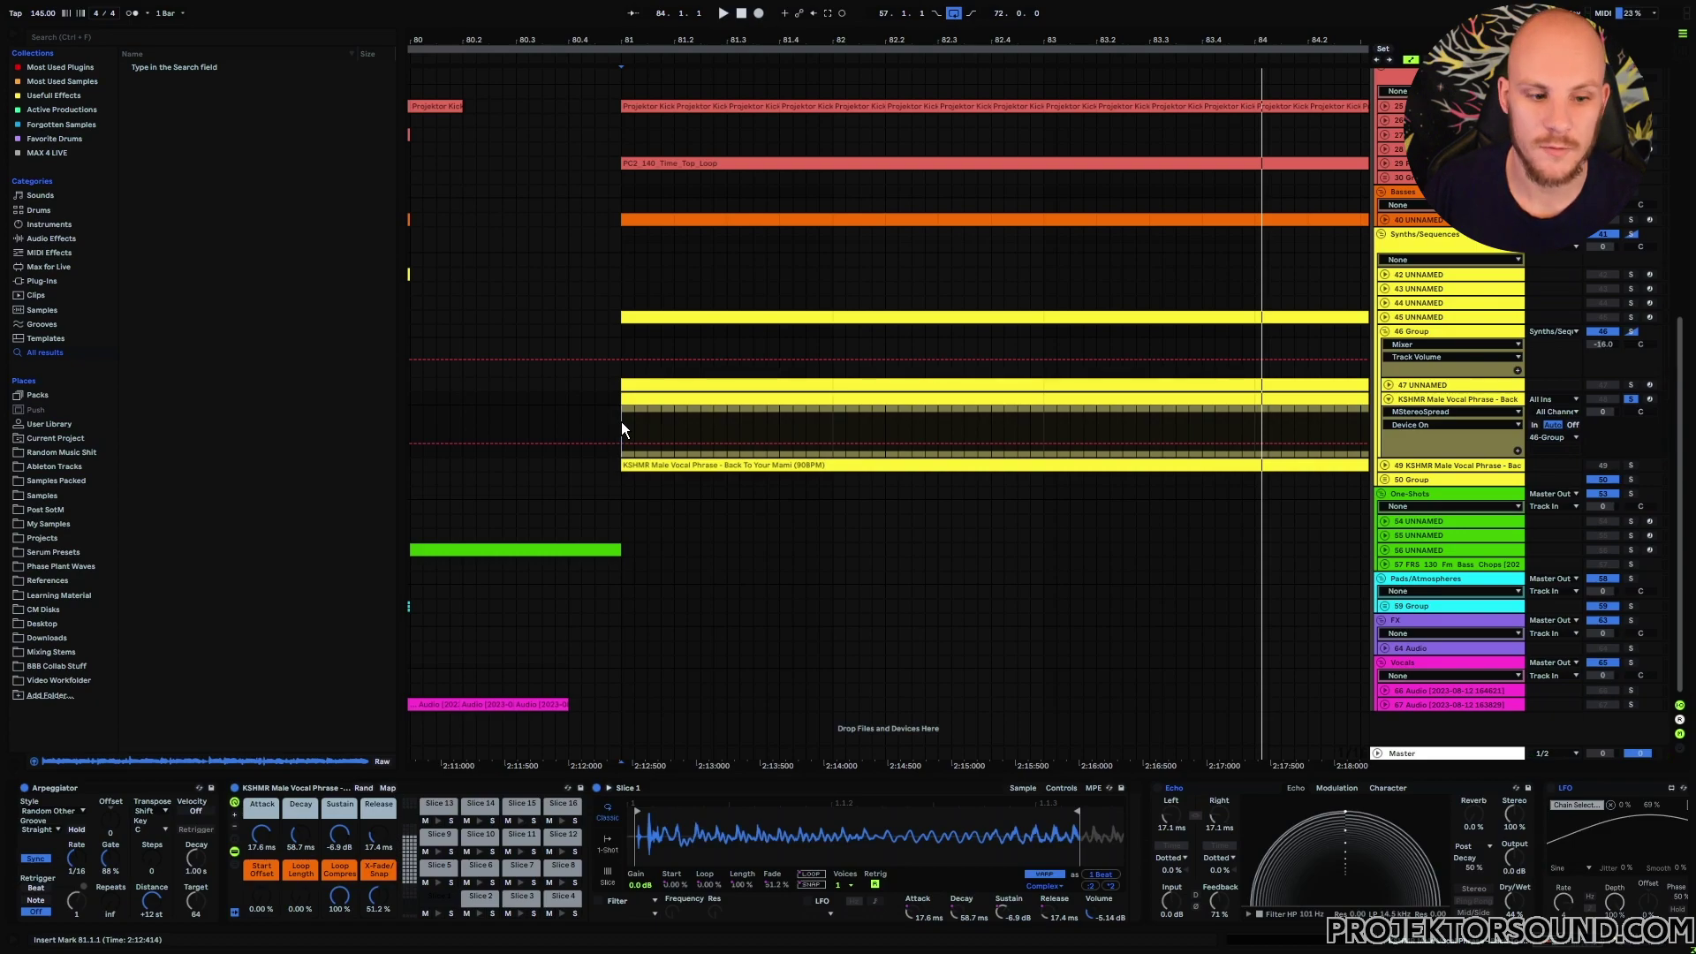
{"action": "left_click", "coordinate": [1189, 786]}
{"action": "left_click", "coordinate": [1157, 788]}
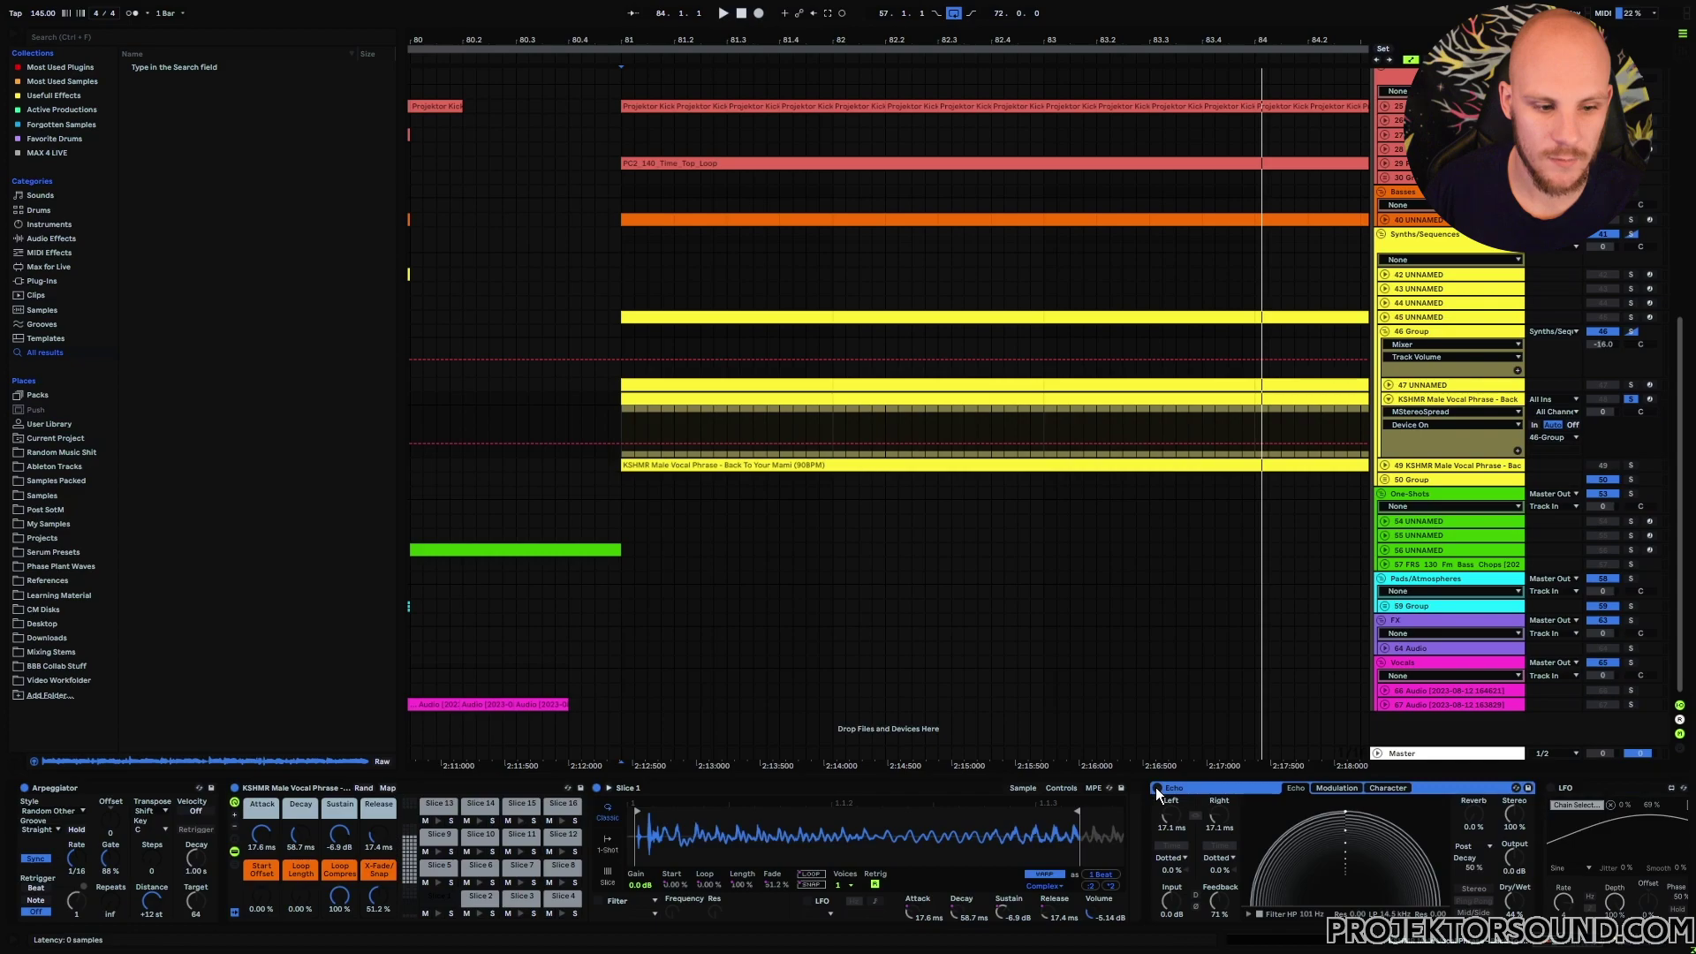
{"action": "left_click", "coordinate": [622, 433]}
{"action": "key", "text": "space"}
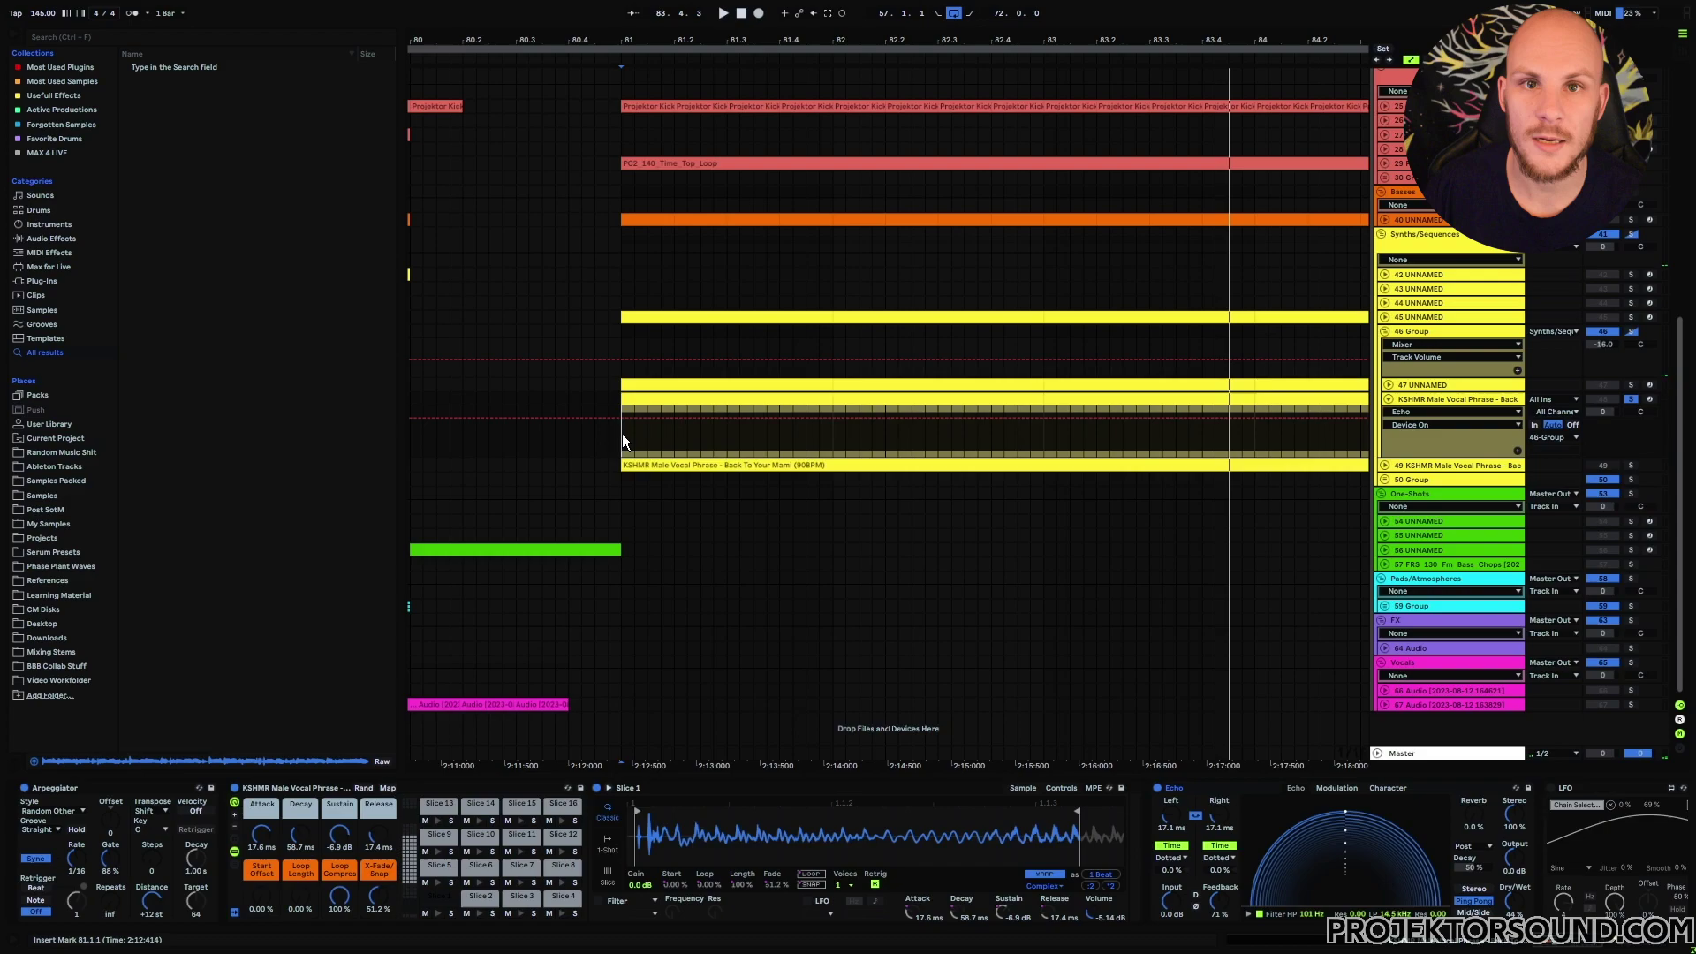
Select the vocal chop's DryWet rack and filter LFO, then play from bar 81.
{"action": "scroll", "coordinate": [512, 787], "scroll_direction": "right", "scroll_amount": 10}
{"action": "left_click", "coordinate": [548, 788]}
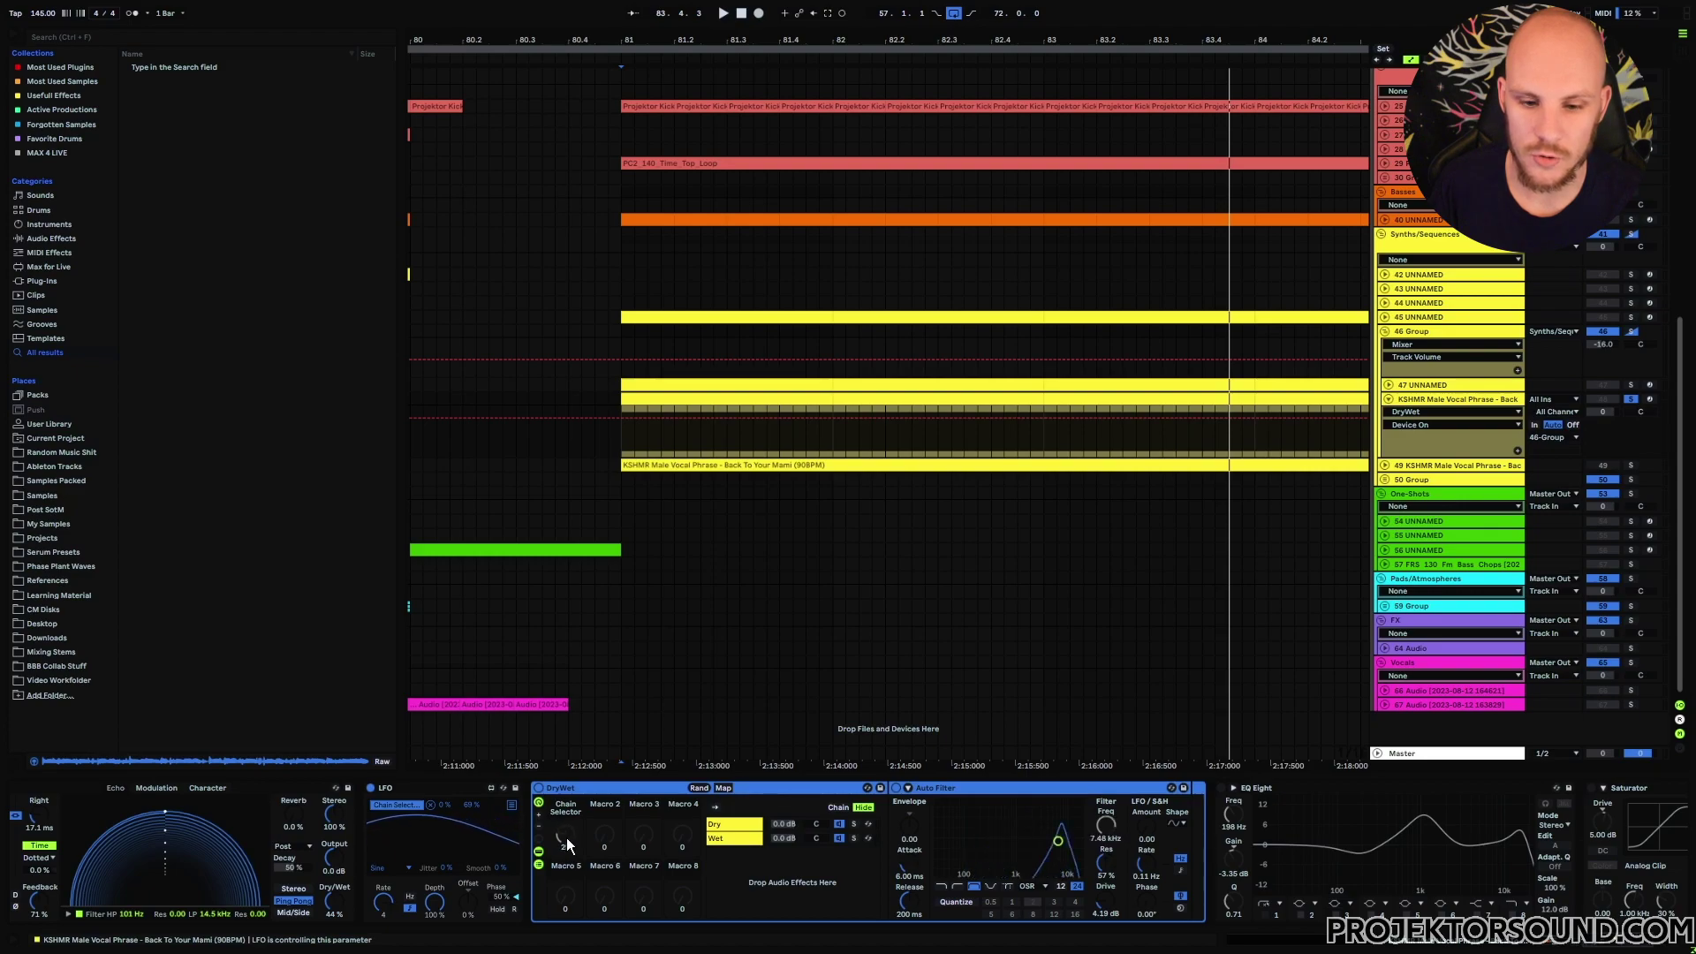
{"action": "left_click", "coordinate": [421, 788]}
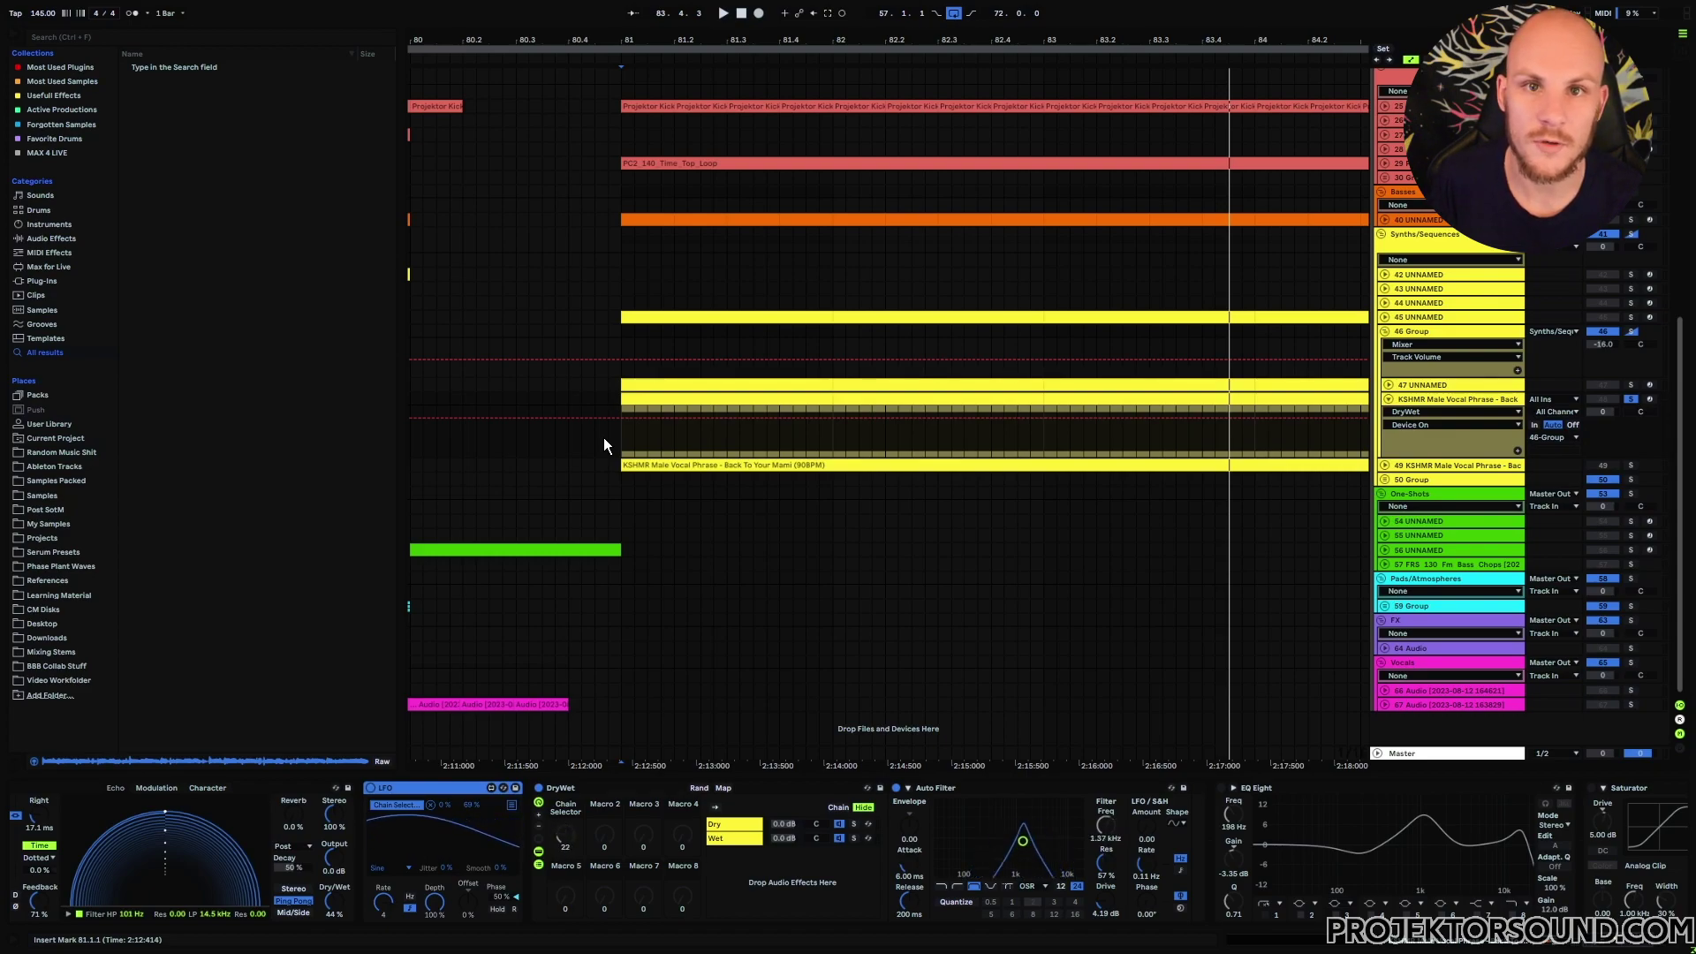
{"action": "key", "text": "space"}
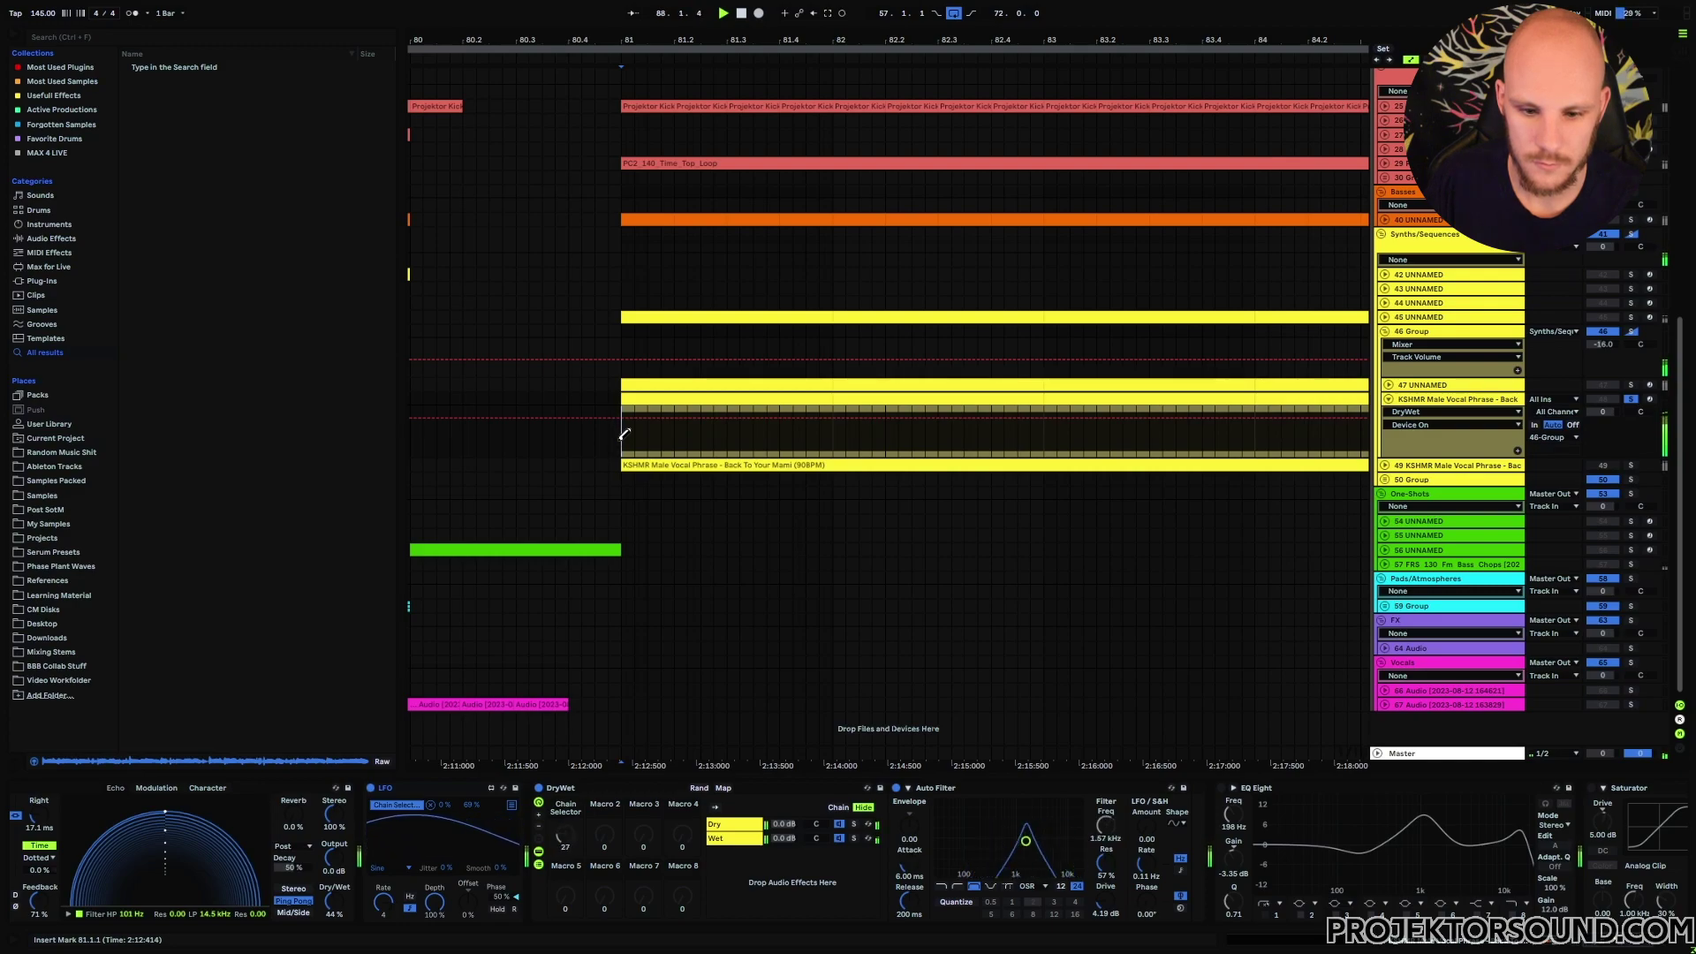
{"action": "scroll", "coordinate": [887, 789], "scroll_direction": "right", "scroll_amount": 3}
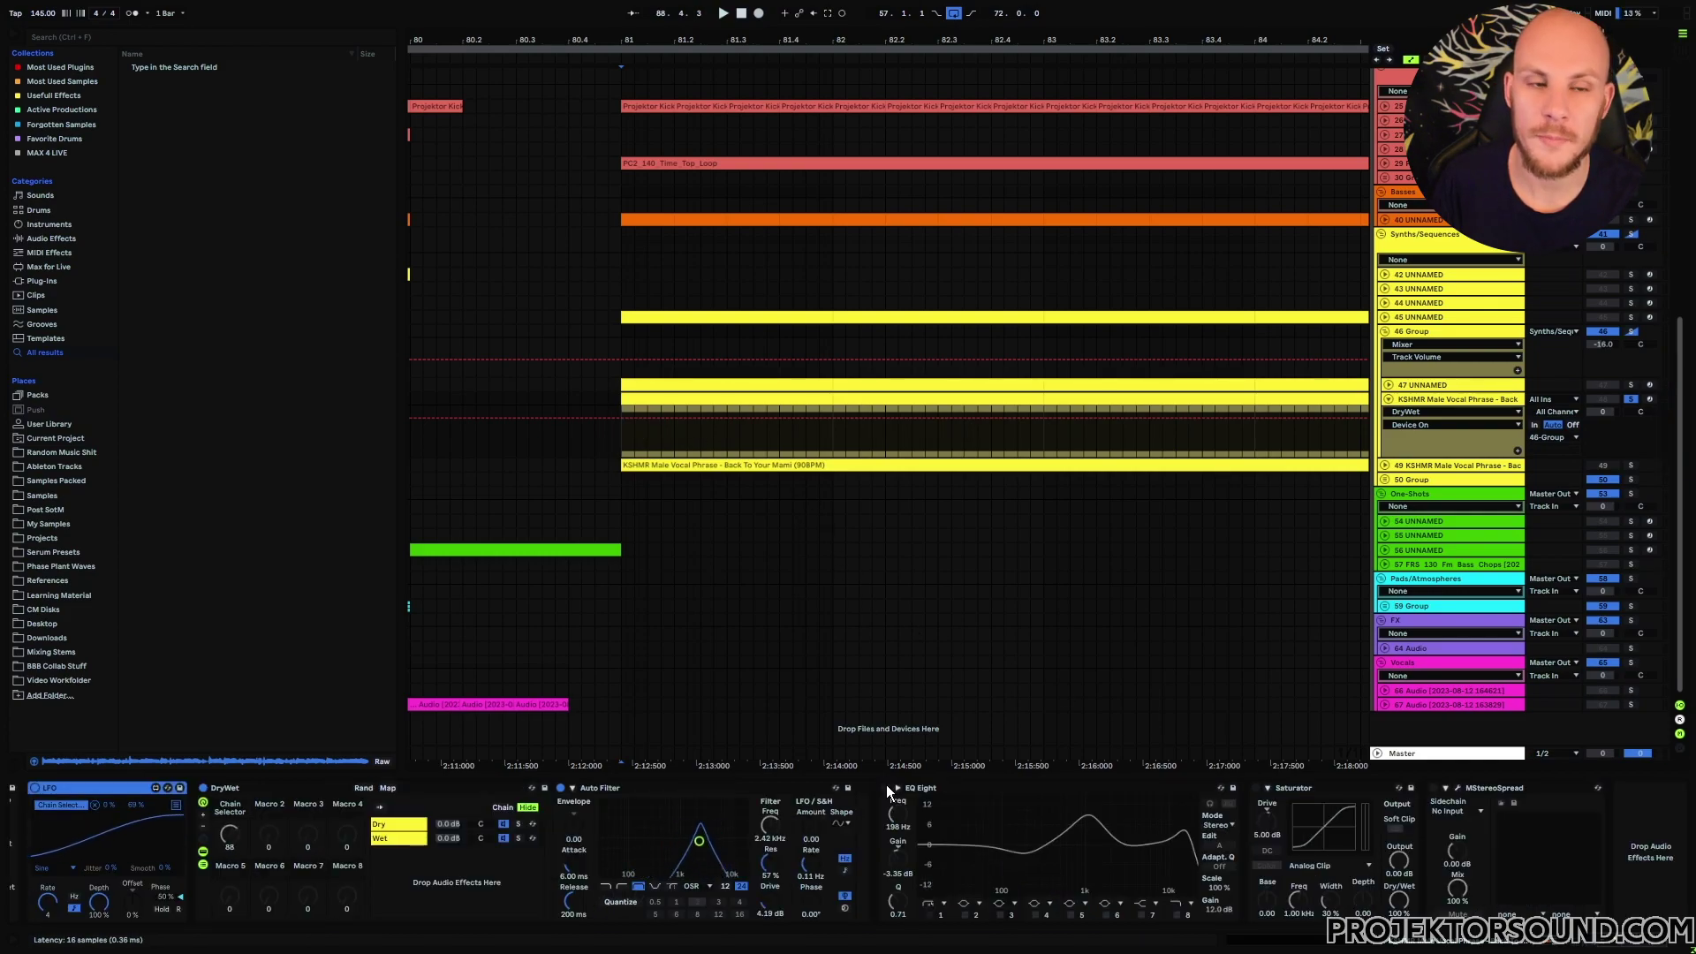
Inspect EQ Eight, Saturator and MStereoSpread, then bring up the MStereoSpread plug-in window.
{"action": "left_click", "coordinate": [887, 789]}
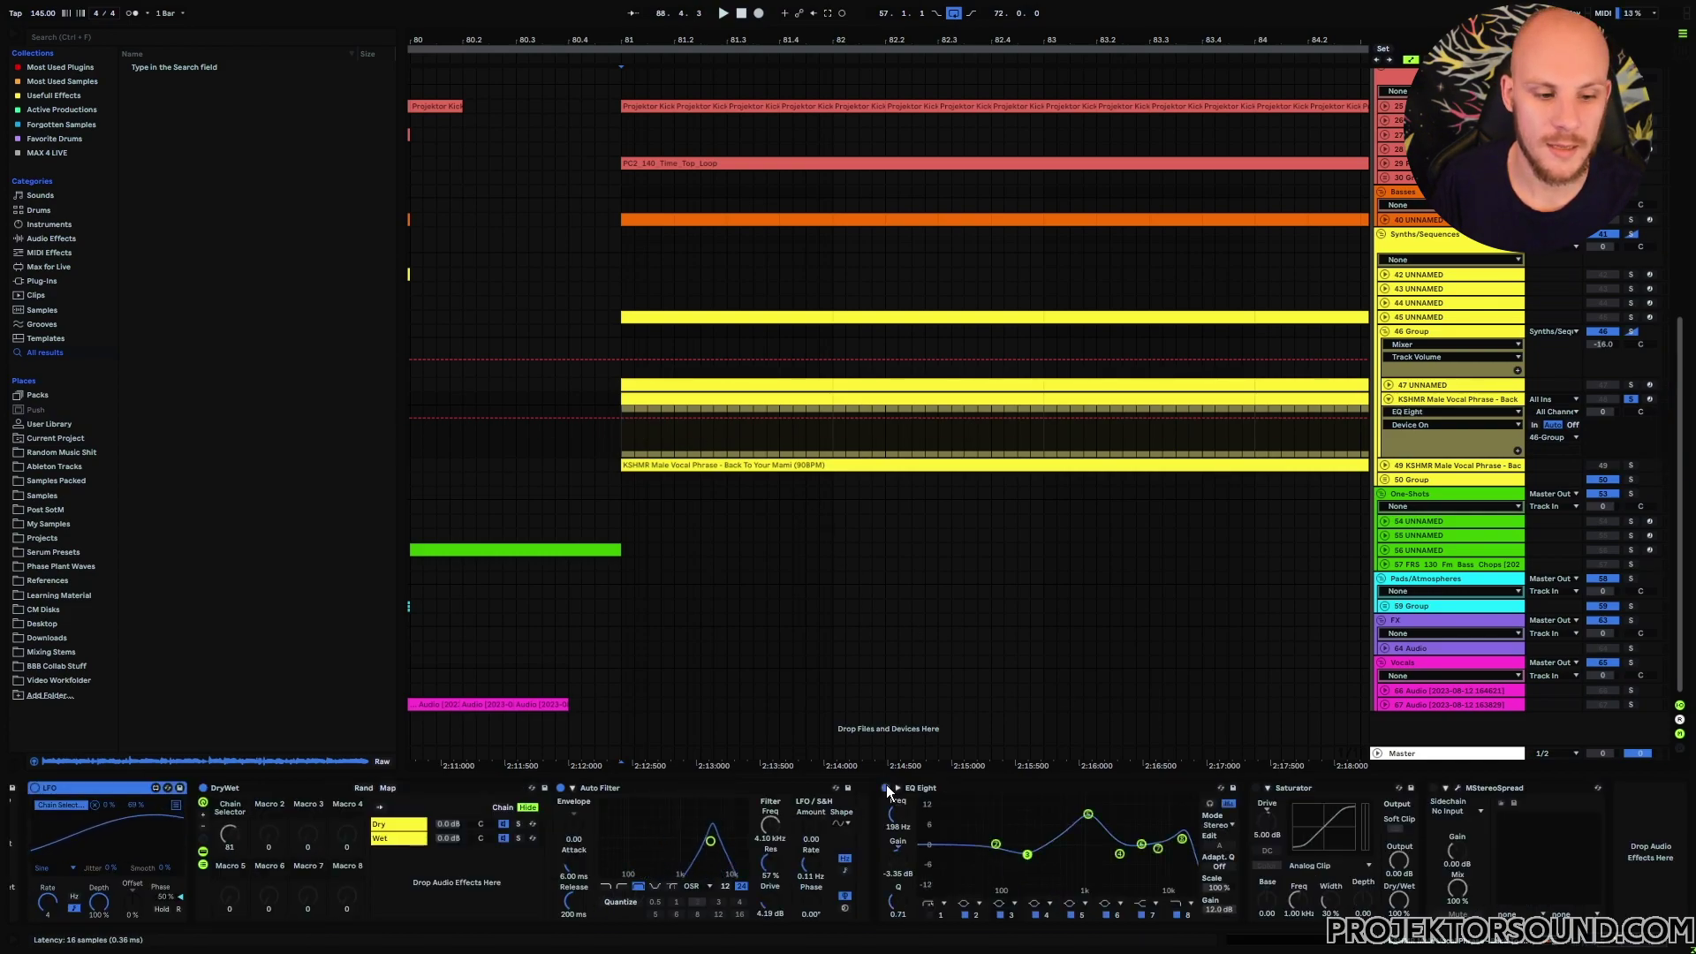
{"action": "left_click", "coordinate": [1254, 791]}
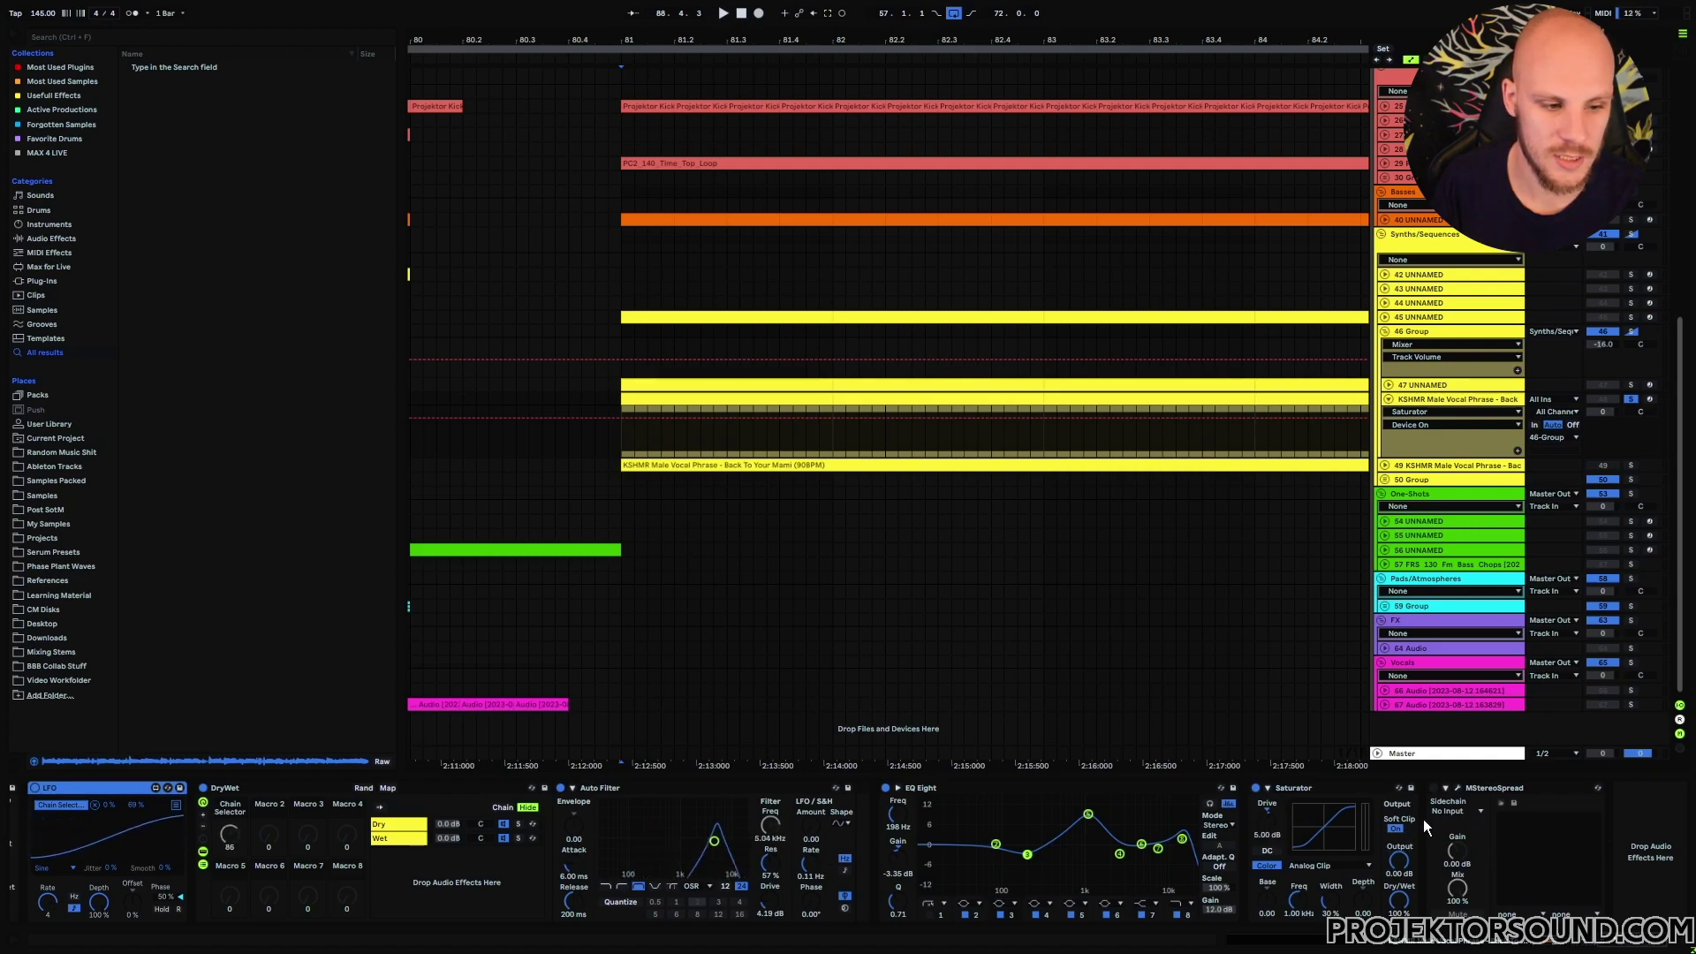
{"action": "left_click", "coordinate": [1435, 788]}
{"action": "left_click", "coordinate": [1457, 787]}
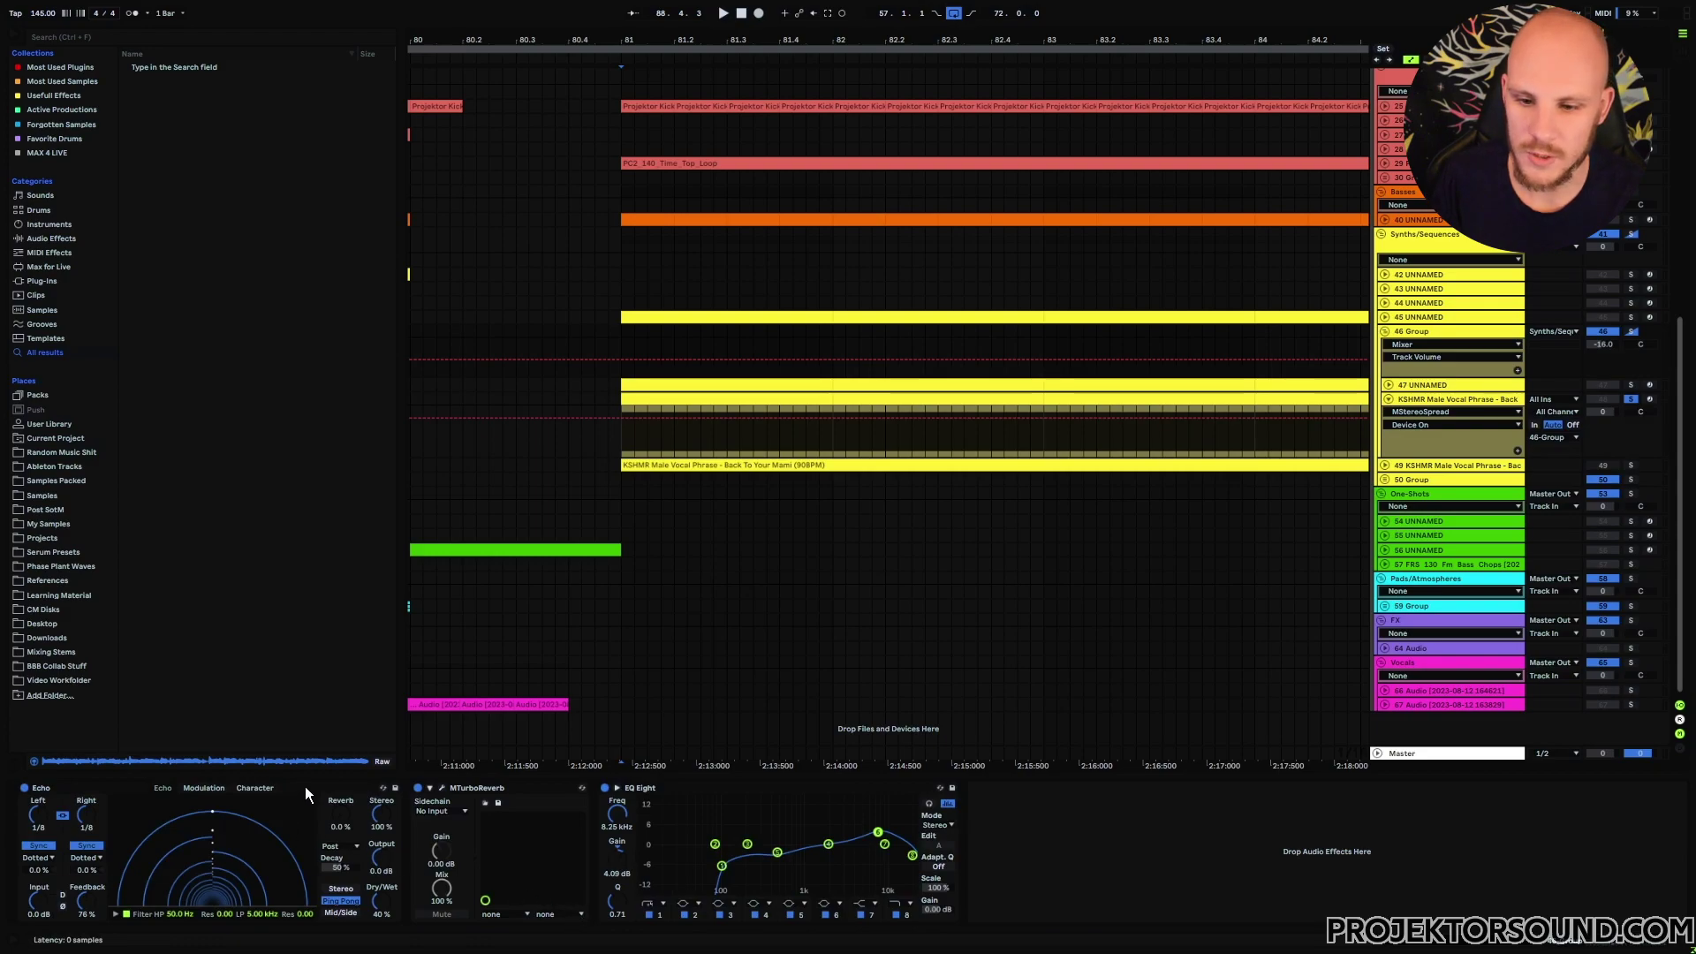
Inspect the other vocal's Echo, MTurboReverb and EQ Eight, then return to the vocal chop devices.
{"action": "left_click", "coordinate": [304, 786]}
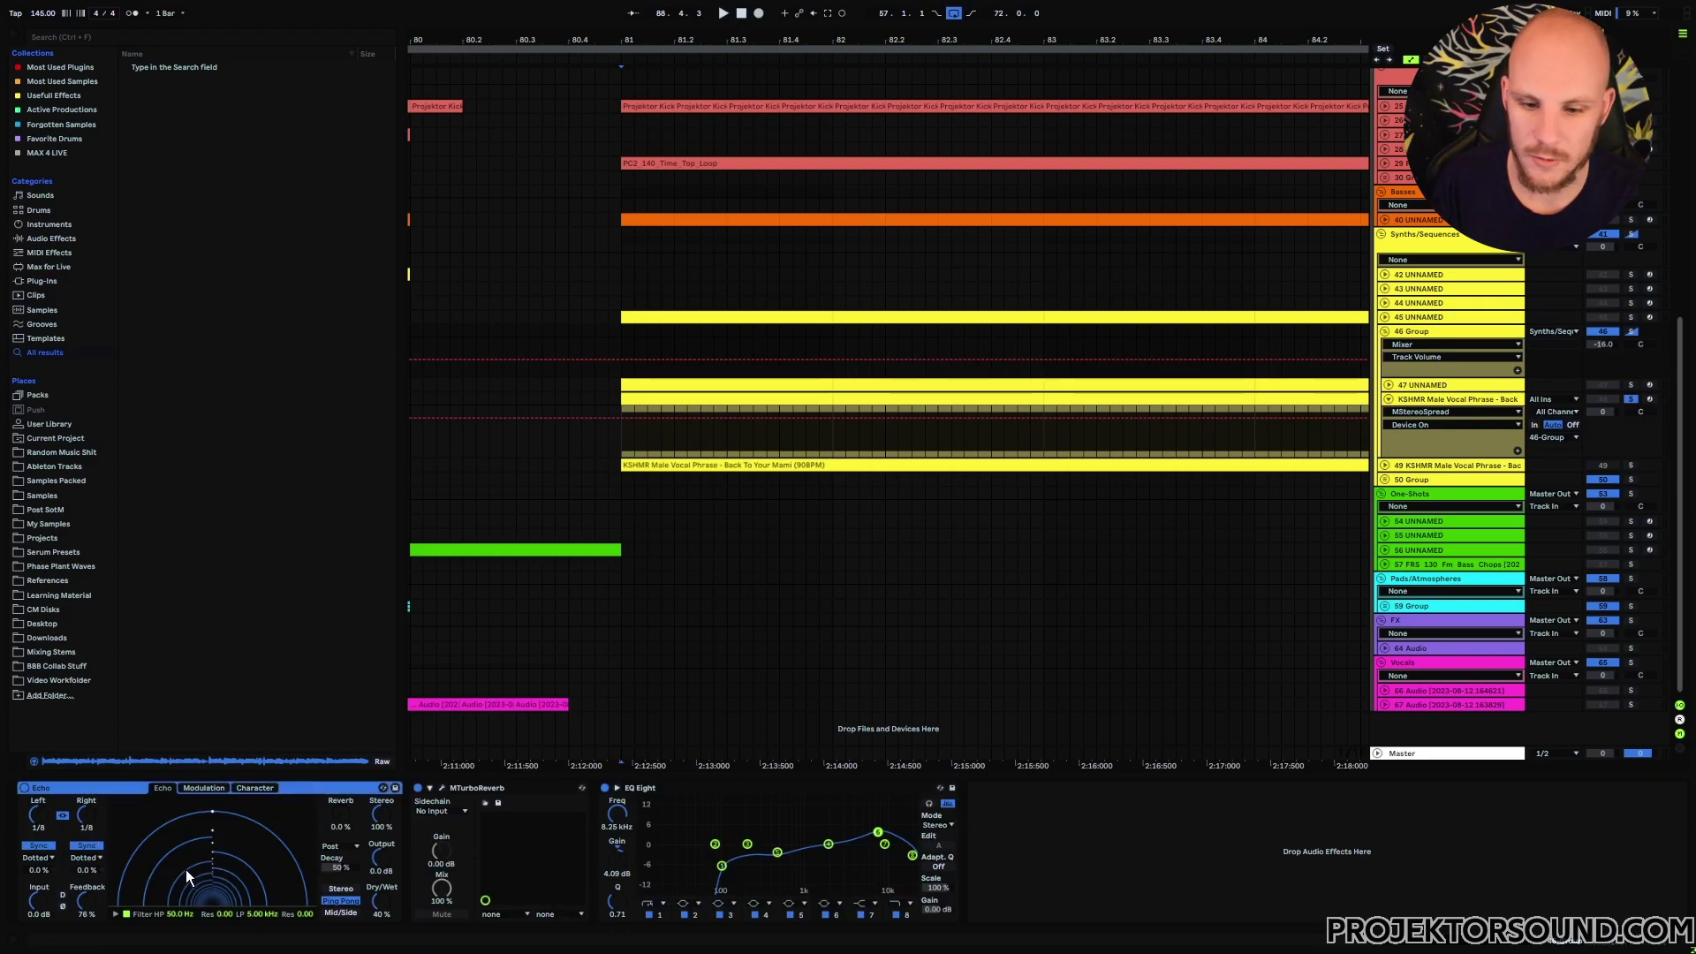
{"action": "left_click", "coordinate": [507, 838]}
{"action": "left_click", "coordinate": [656, 786]}
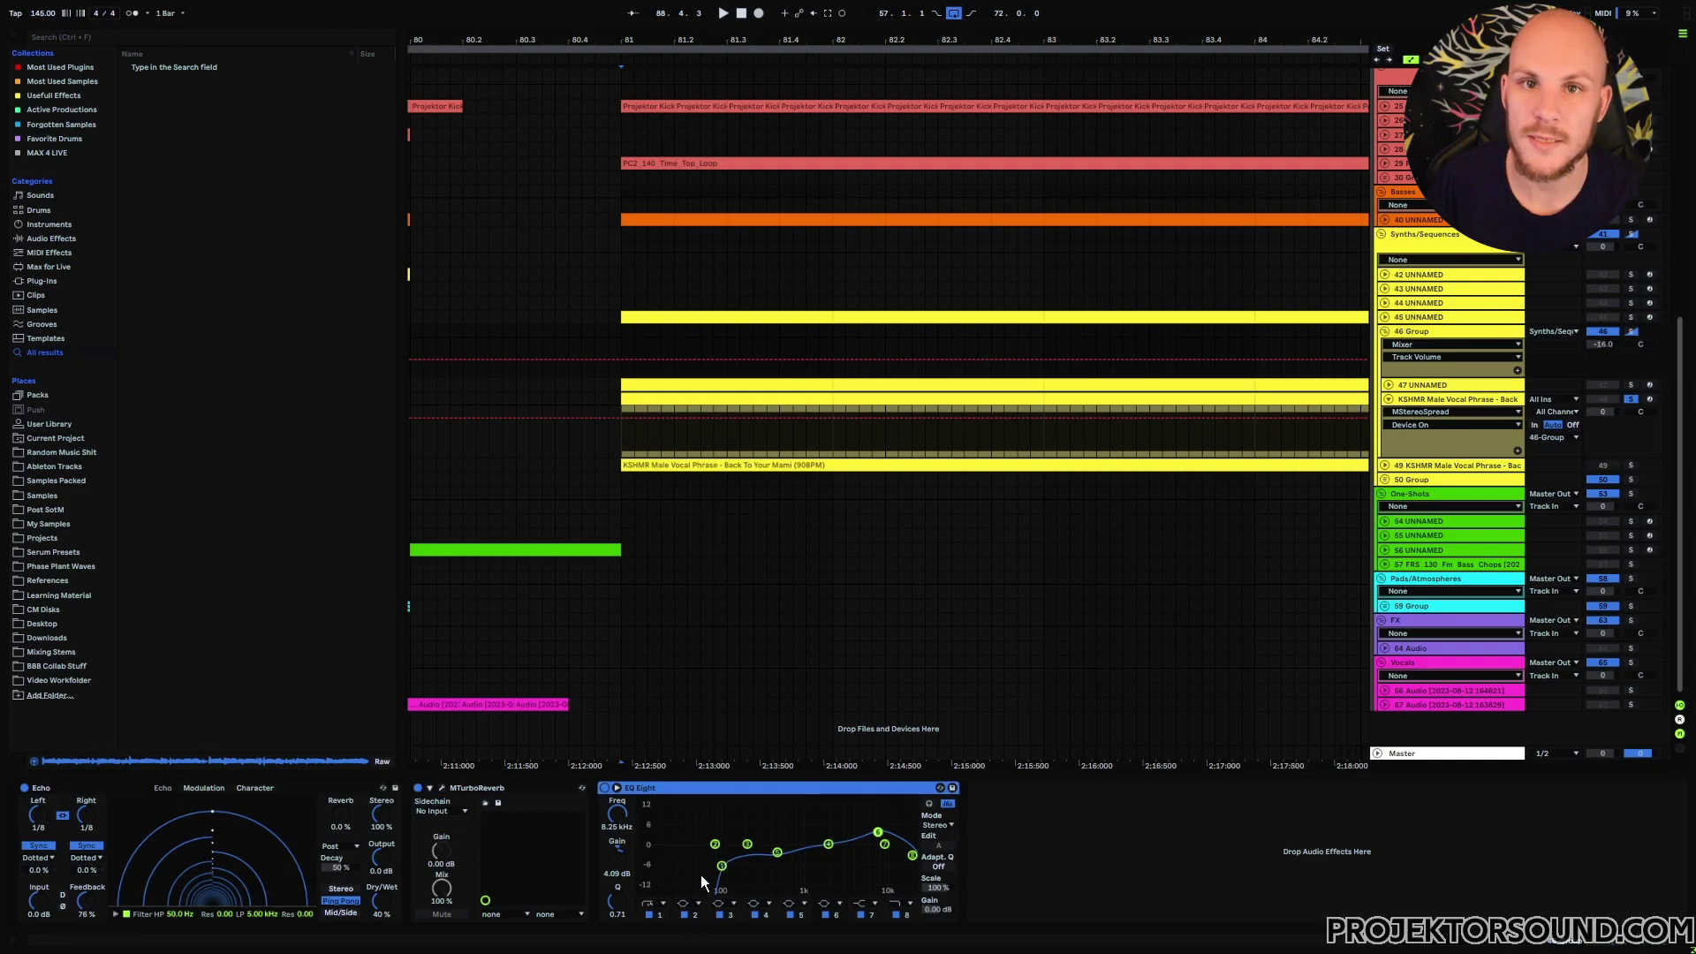
{"action": "left_click", "coordinate": [1241, 406]}
{"action": "left_click", "coordinate": [623, 437]}
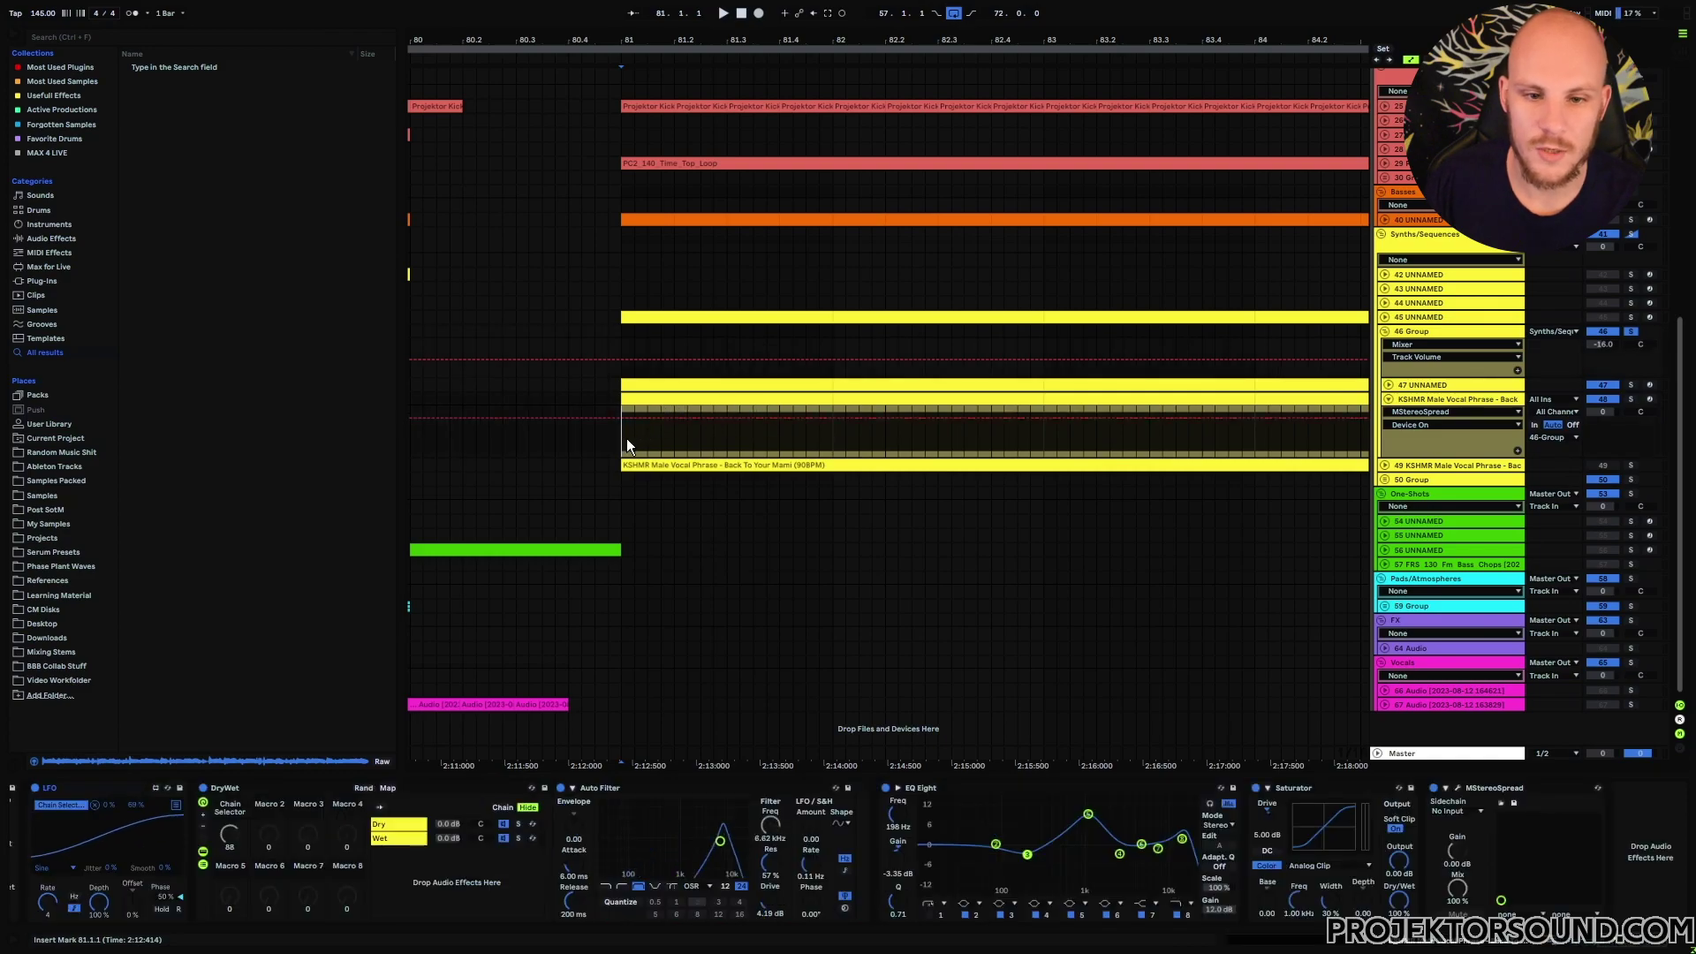
Play from bar 81, zoom out, and unsolo 46 Group.
{"action": "key", "text": "space"}
{"action": "key", "text": "minus"}
{"action": "key", "text": "minus"}
{"action": "key", "text": "minus"}
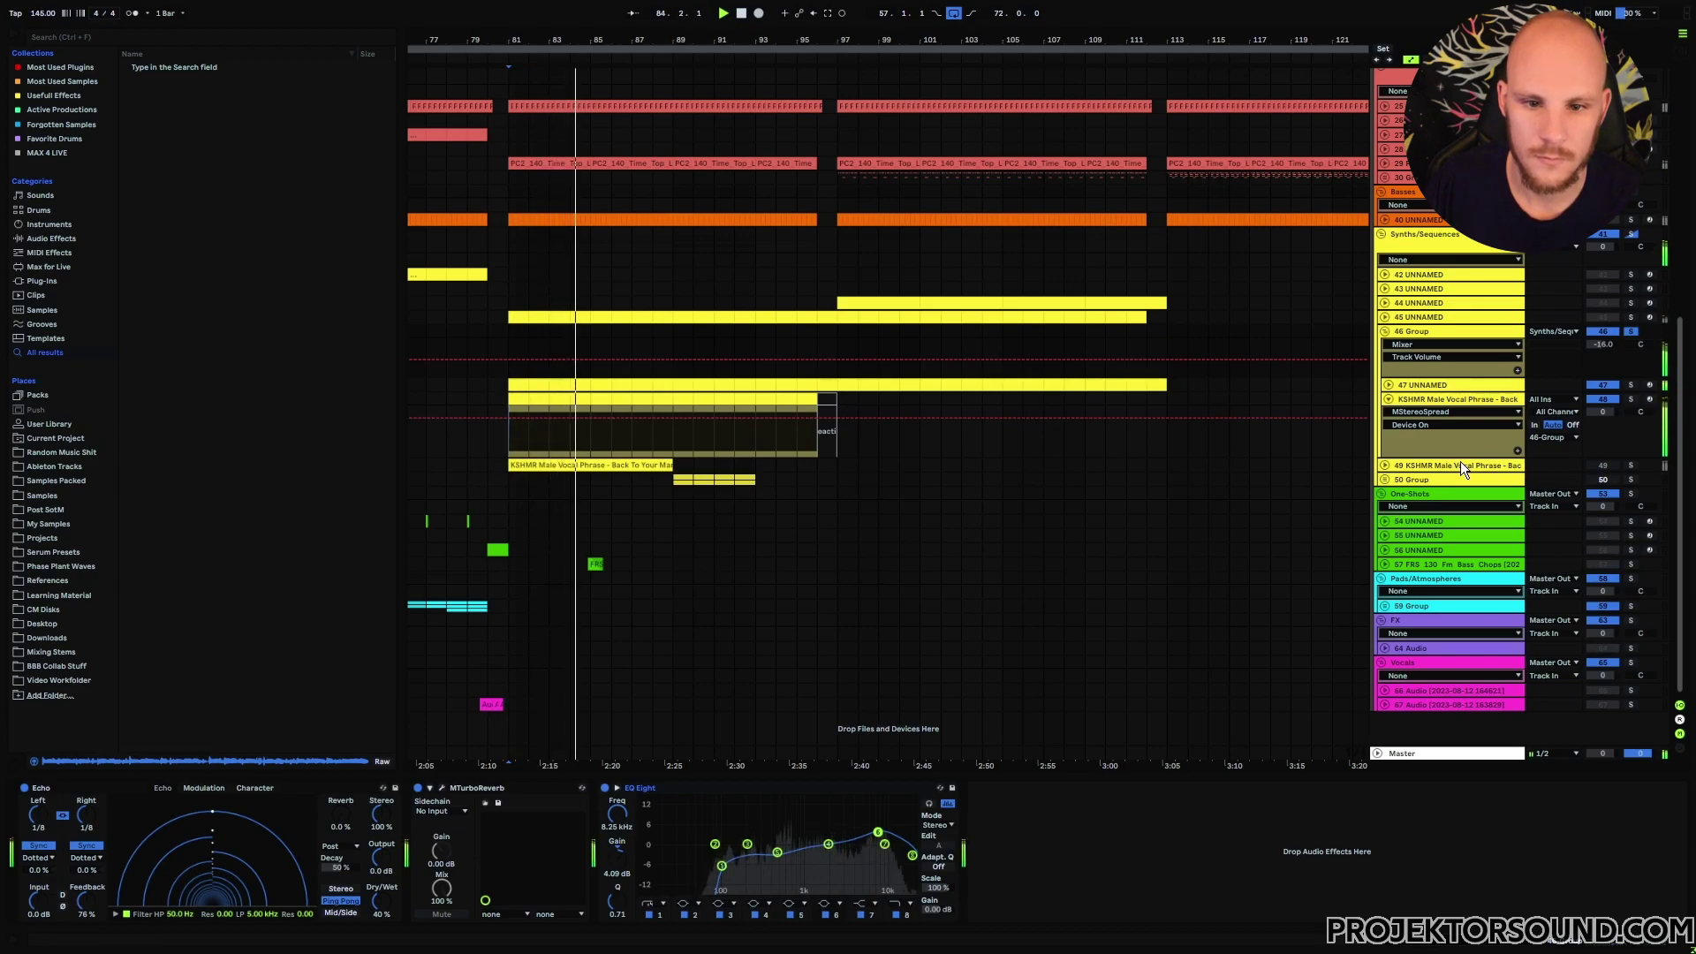
{"action": "left_click", "coordinate": [1631, 331]}
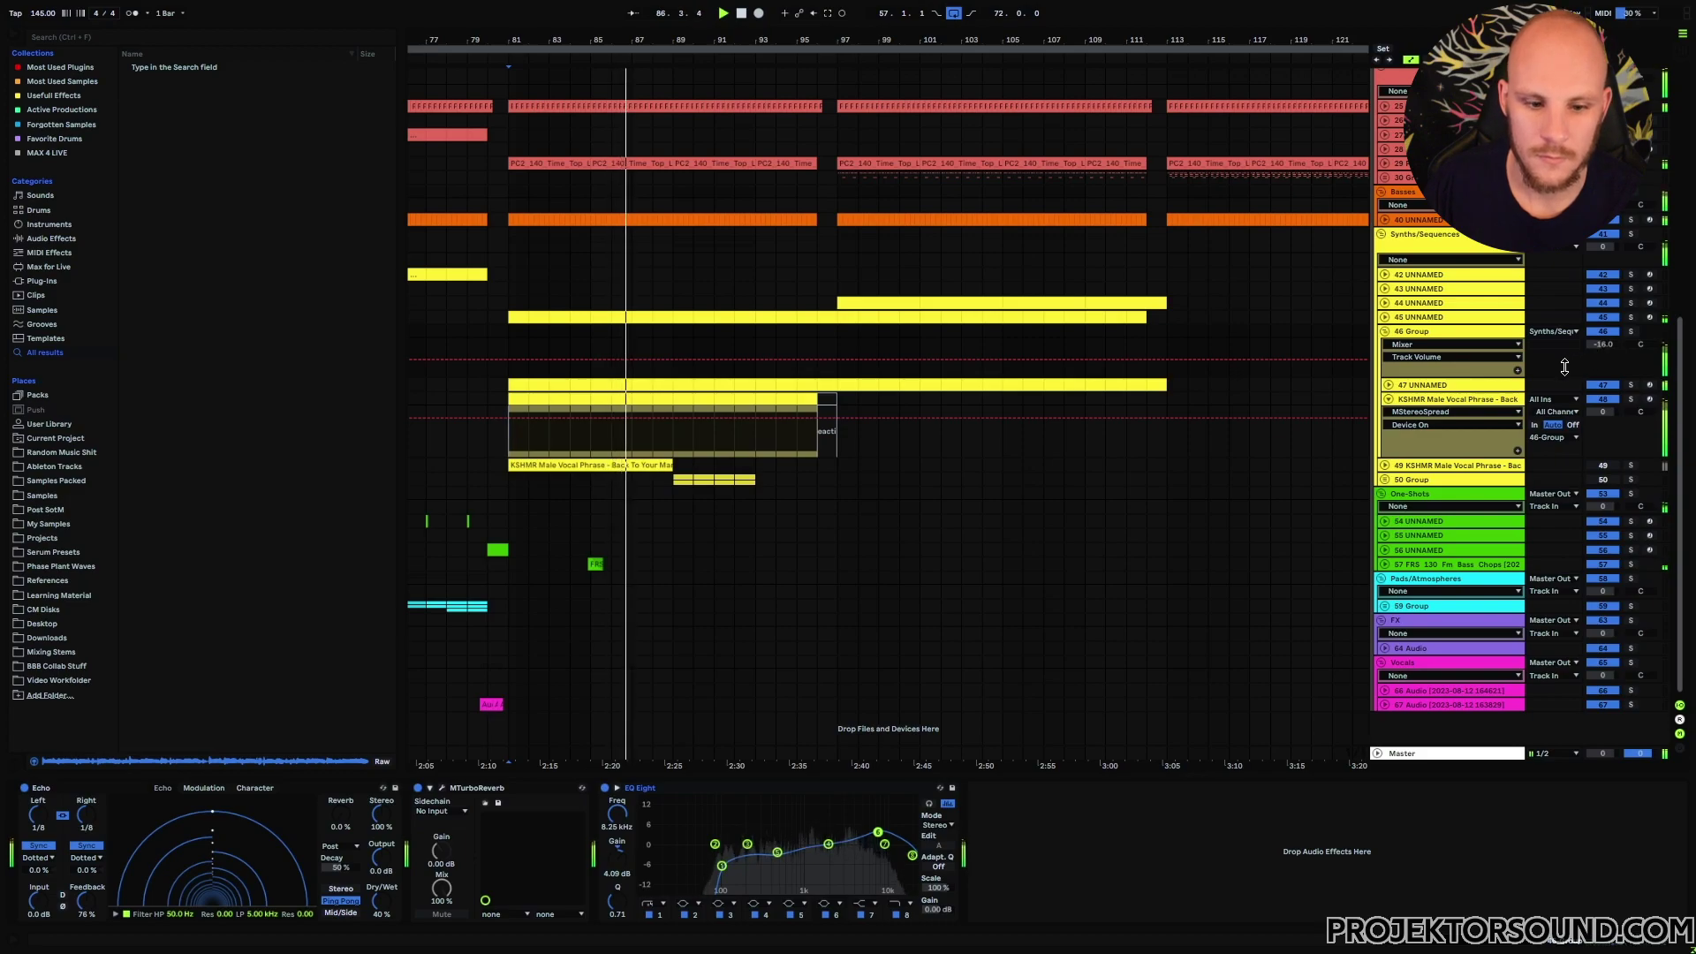